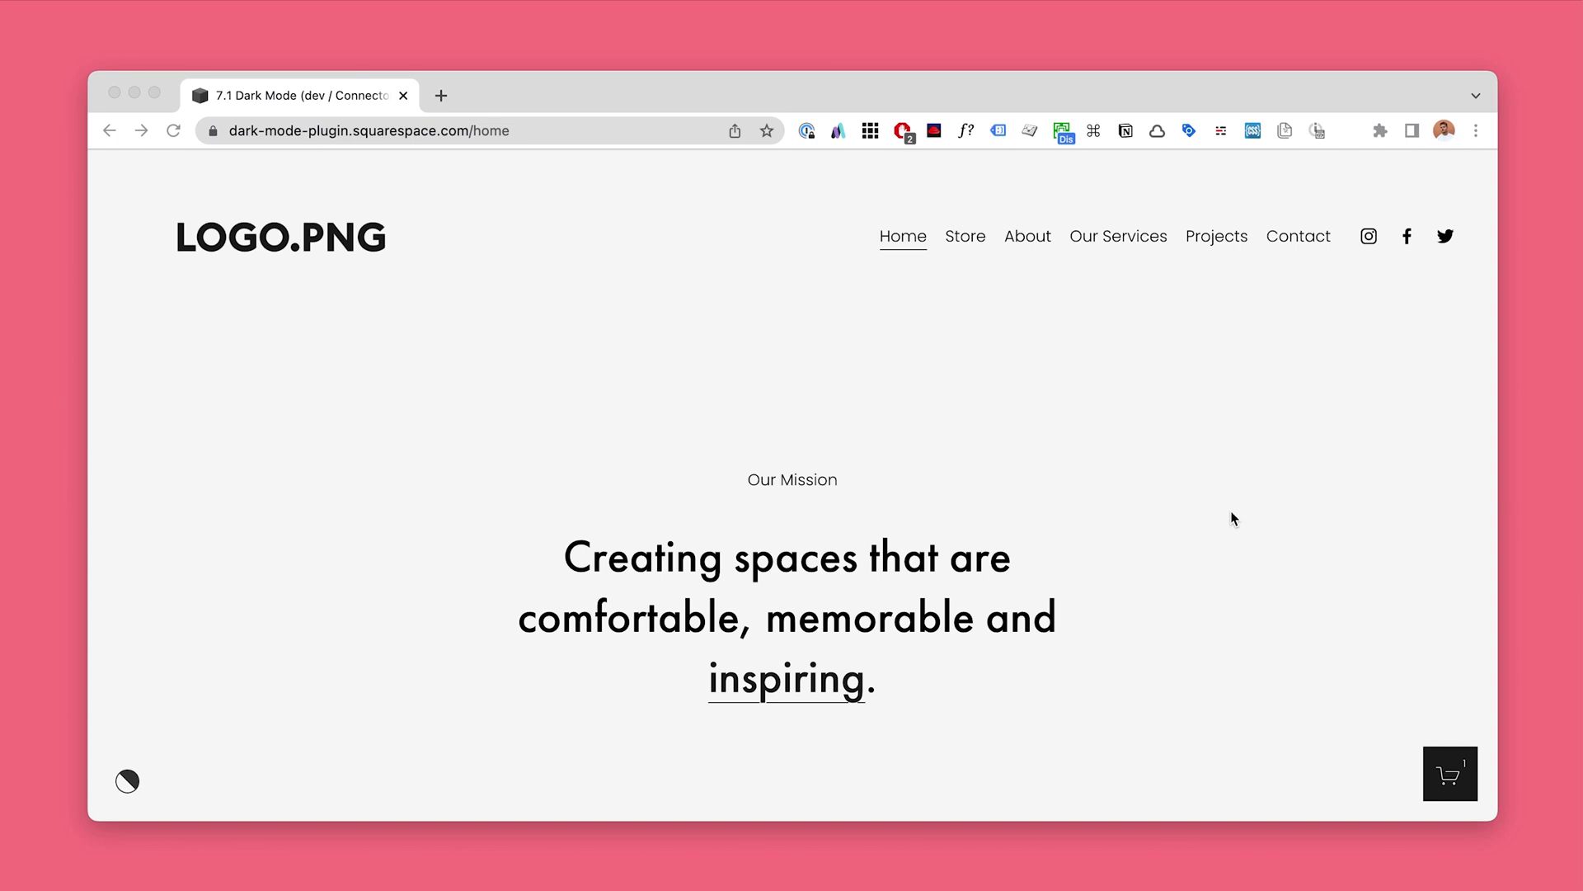
Place the macOS General settings window beside the light-themed Squarespace site
left_click(1231, 512)
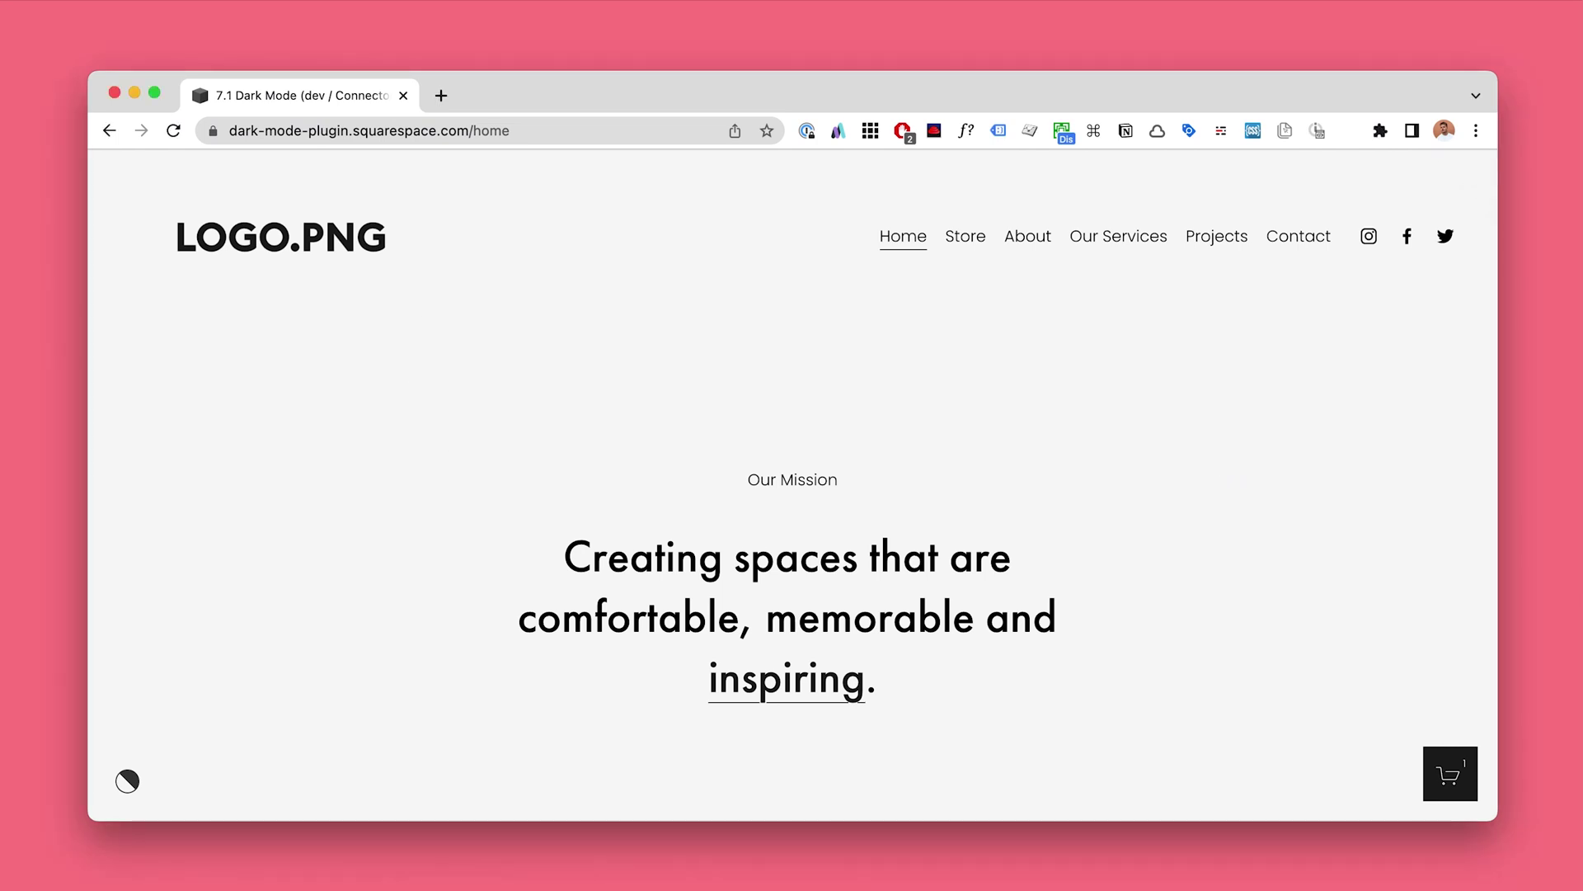
left_click_drag(590, 889, 1270, 381)
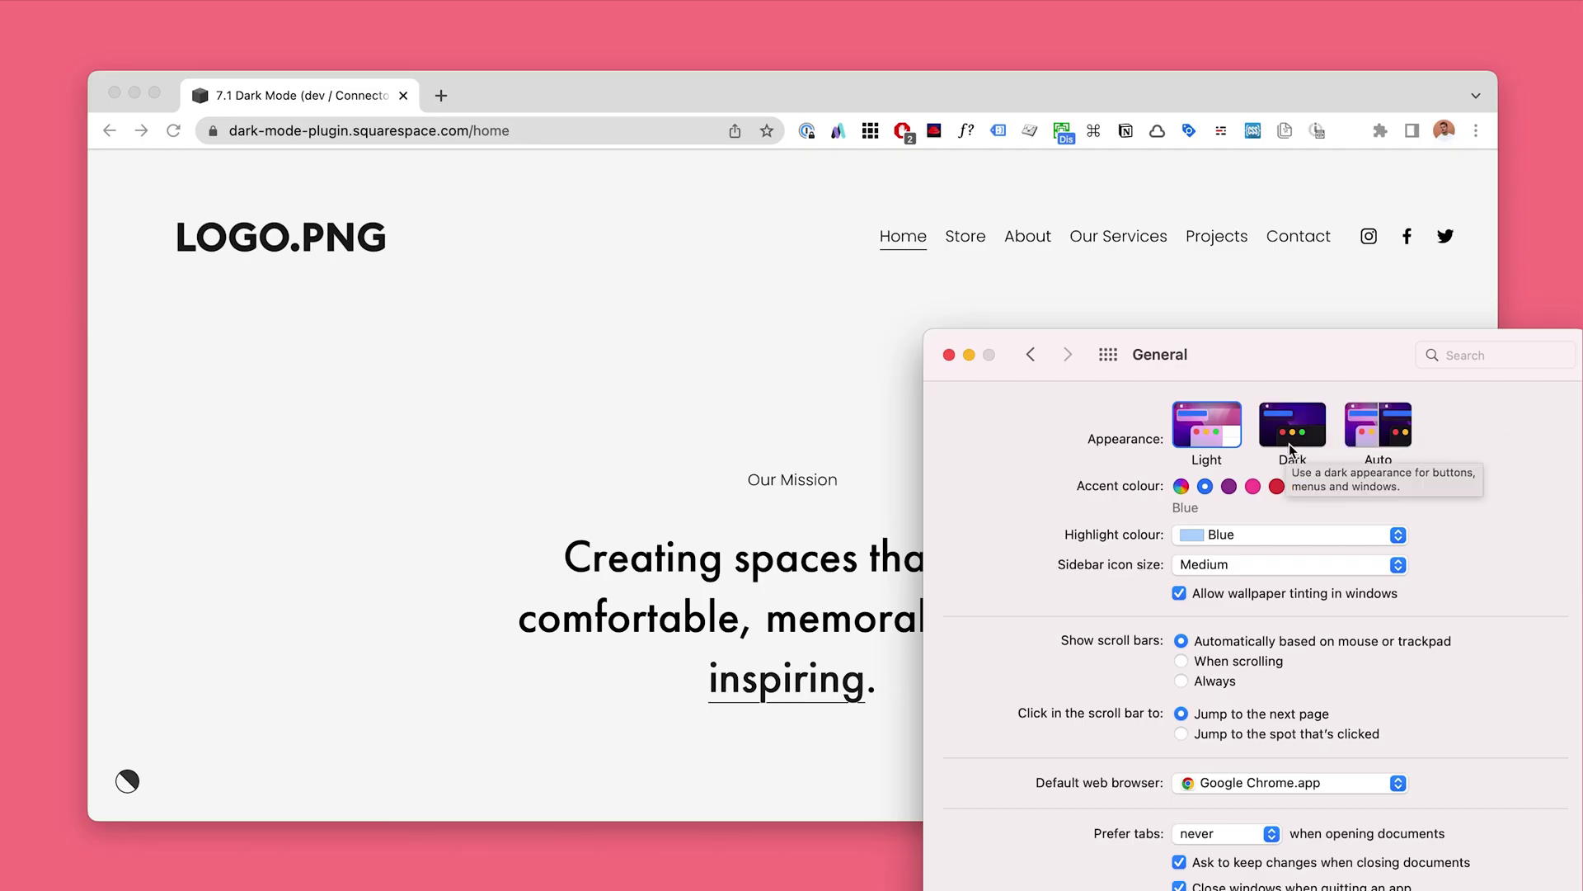
Switch the macOS appearance to Dark and scroll the site to confirm it follows
left_click_drag(1265, 350, 1257, 352)
left_click(1290, 436)
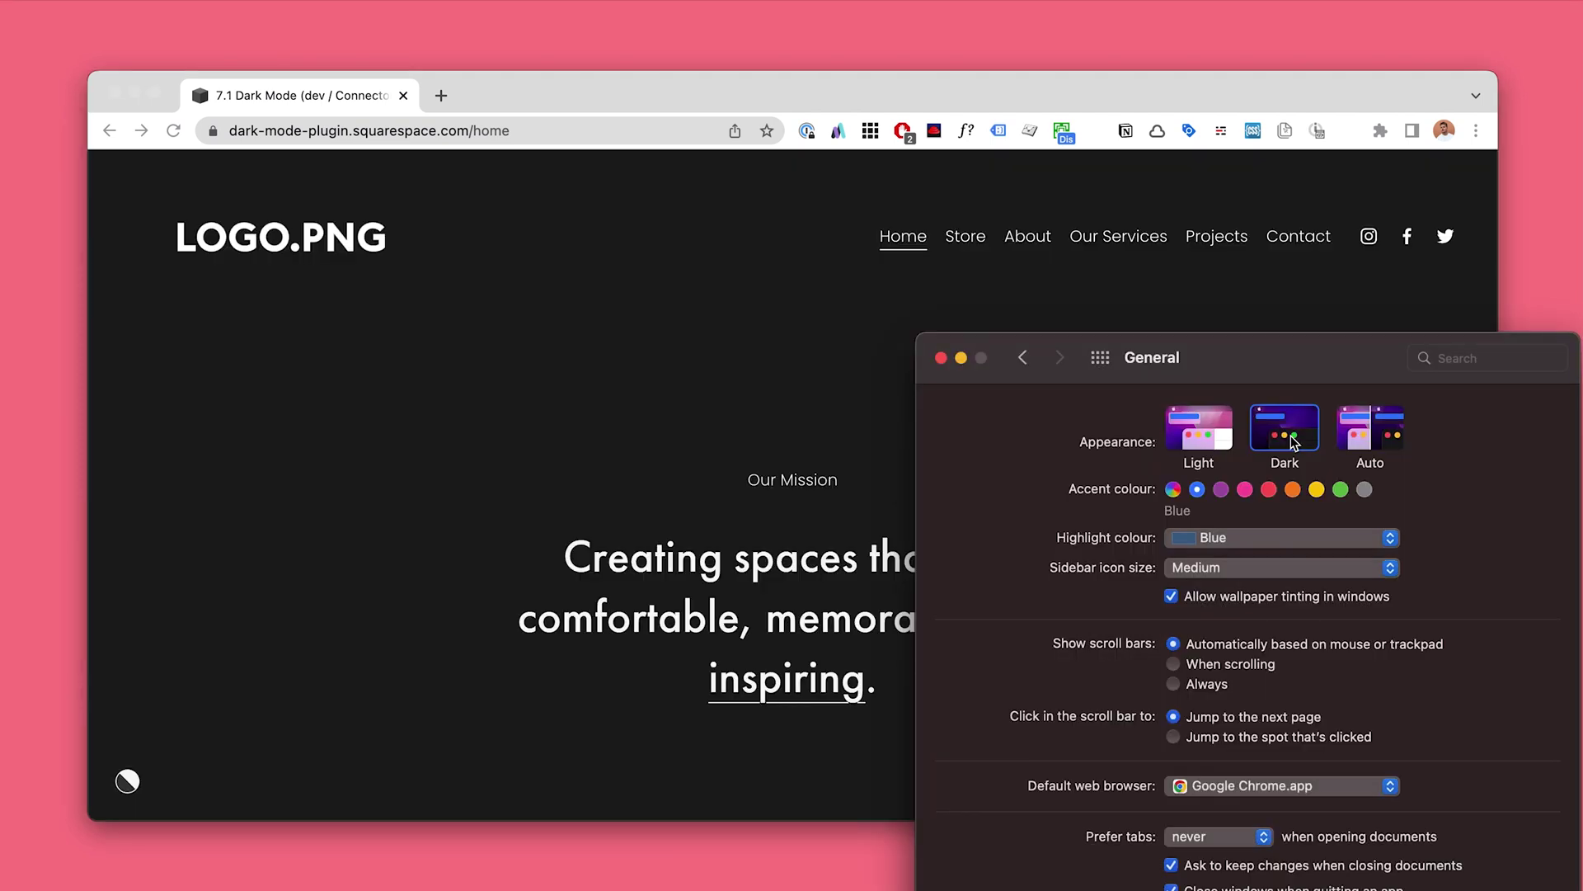
left_click(567, 378)
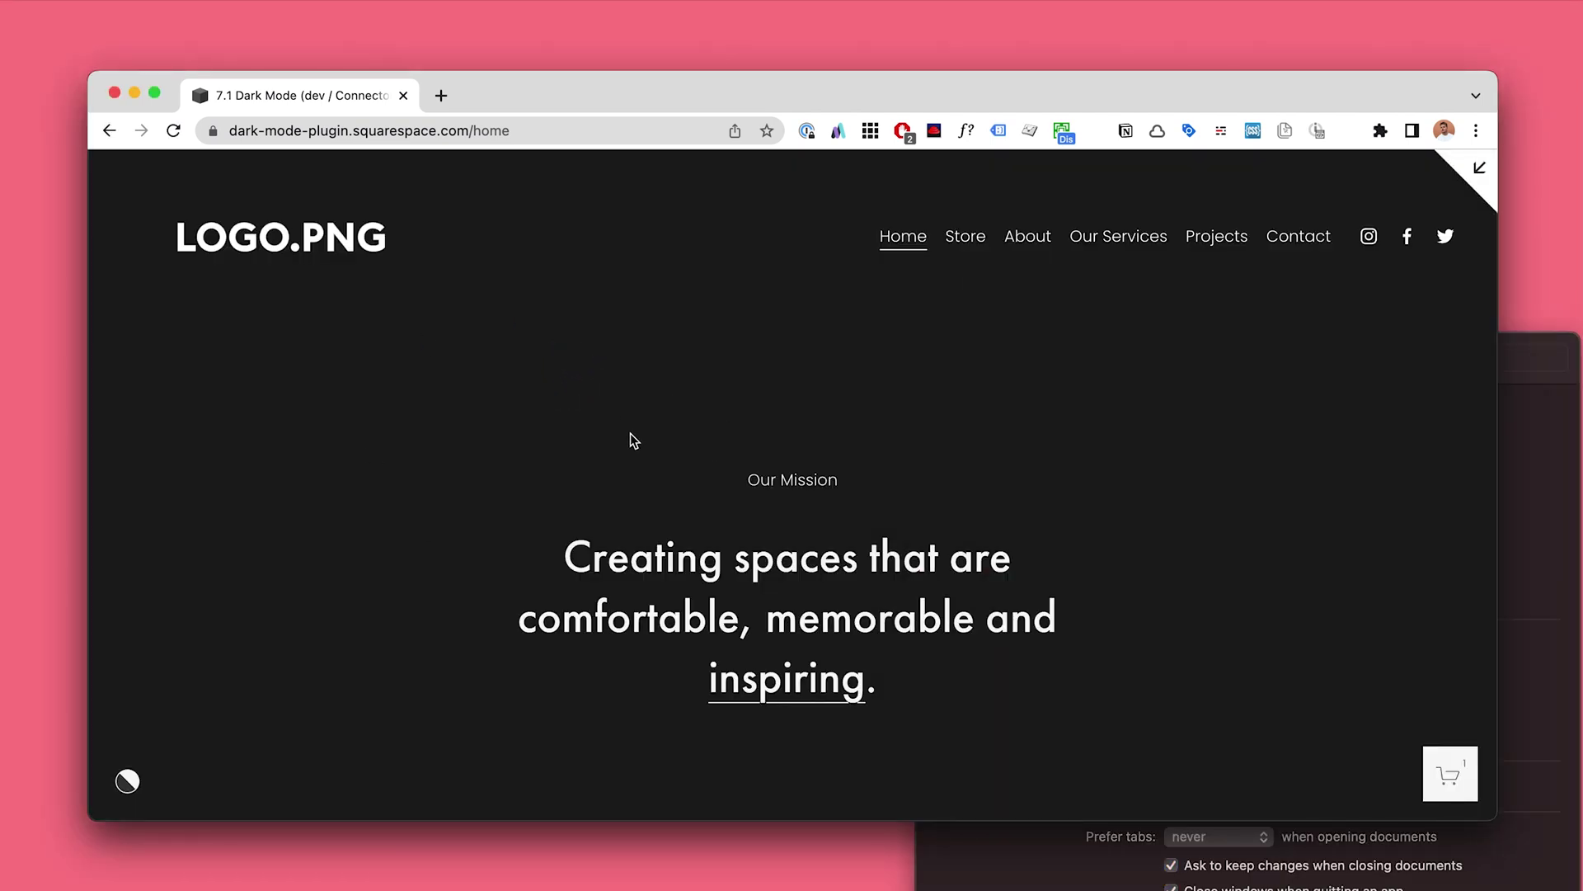
left_click(1539, 367)
left_click(848, 357)
scroll(858, 357, "down", 1)
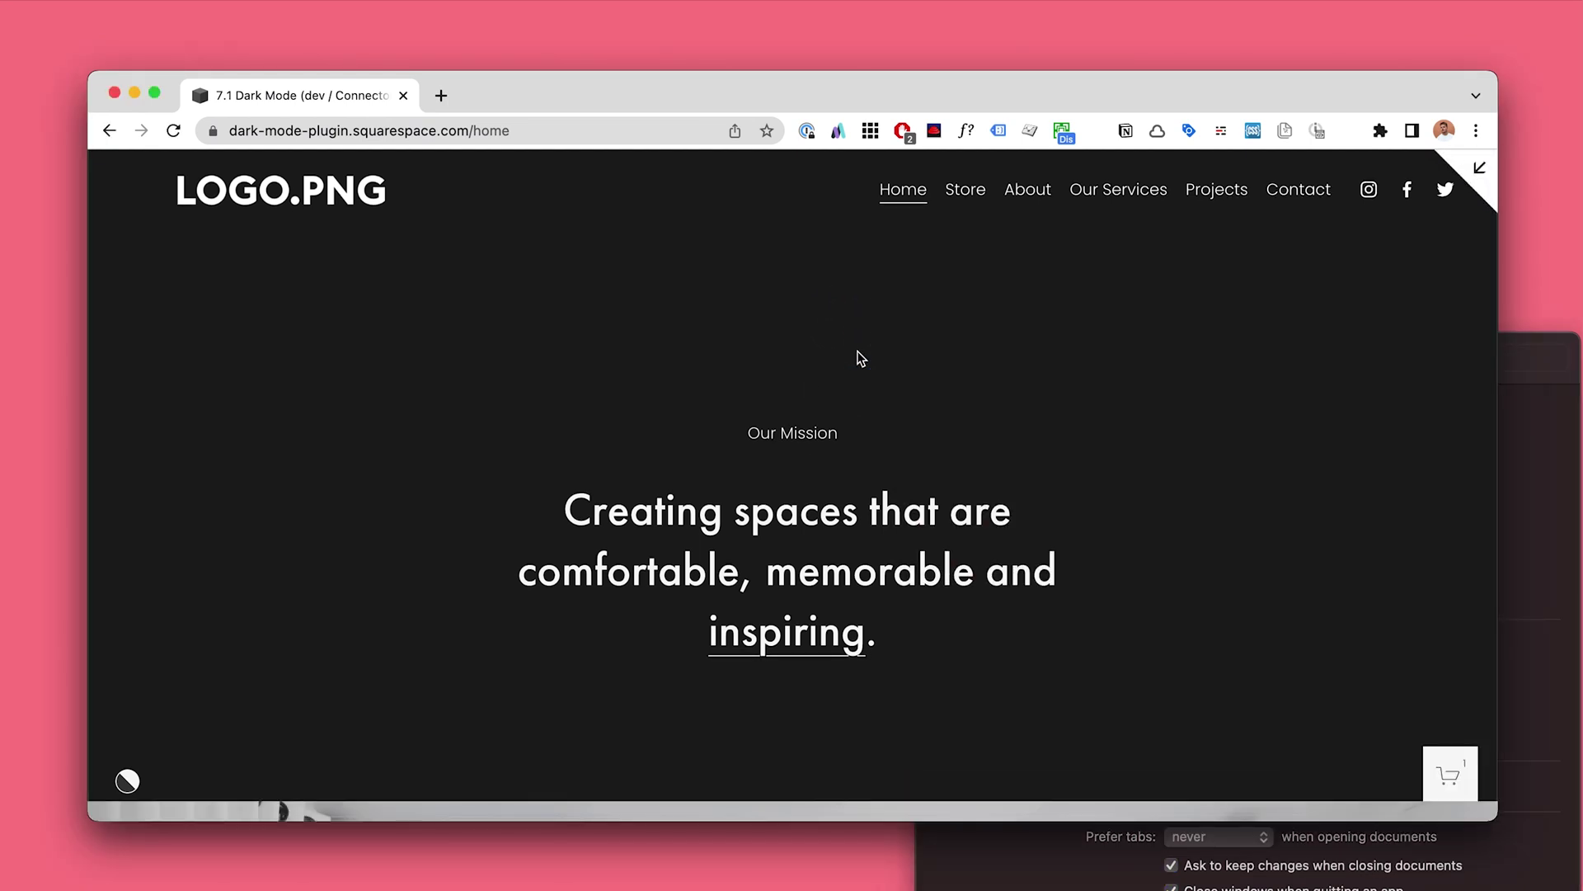
scroll(858, 354, "down", 10)
scroll(749, 488, "down", 10)
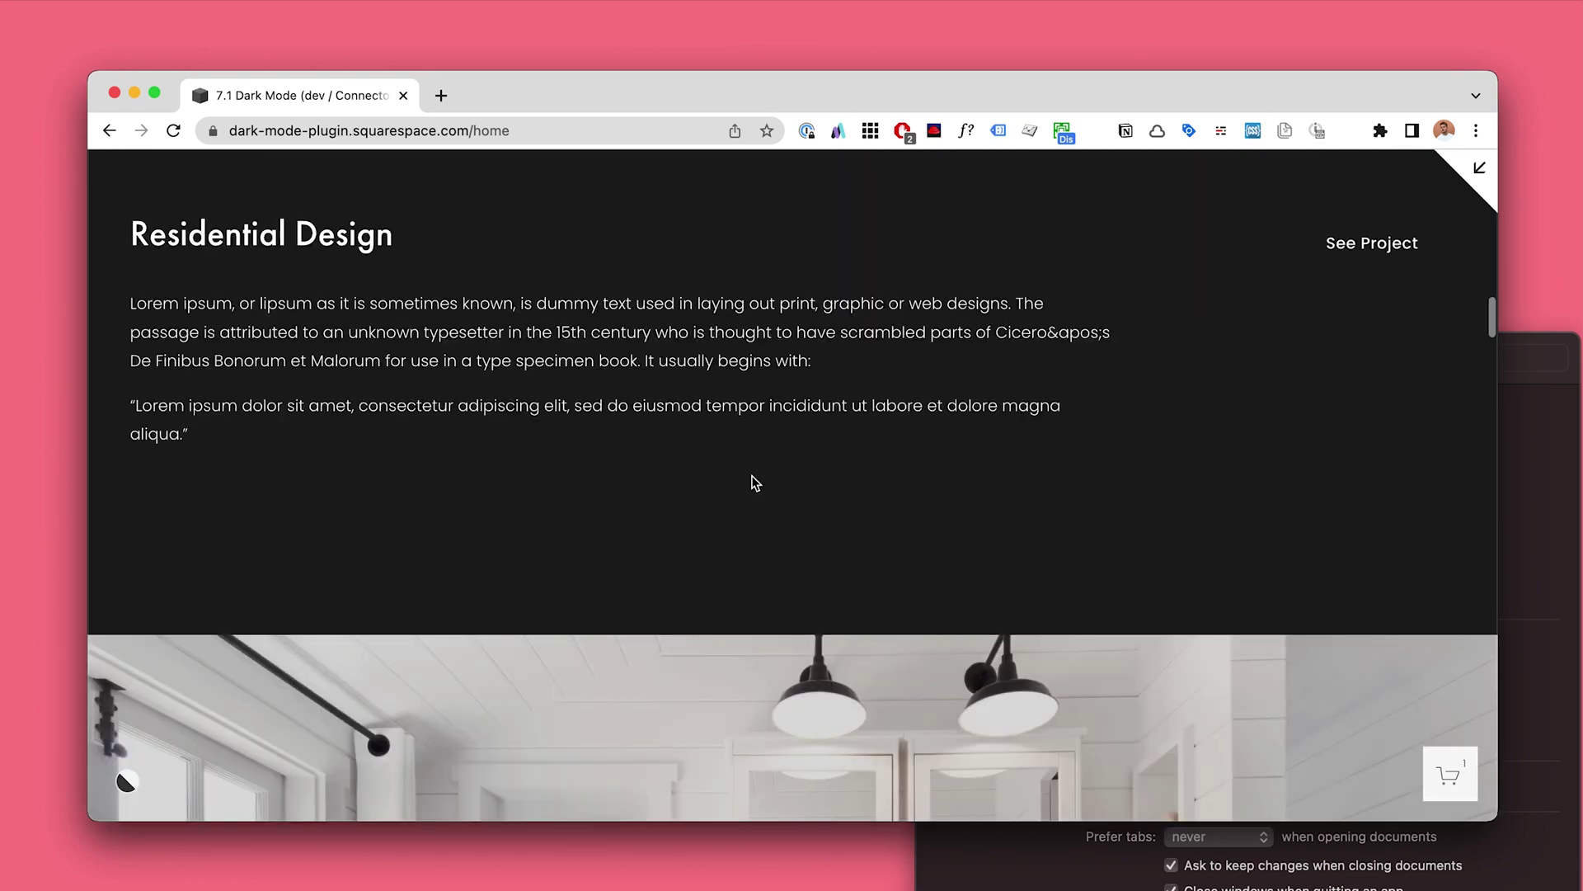
scroll(751, 483, "up", 20)
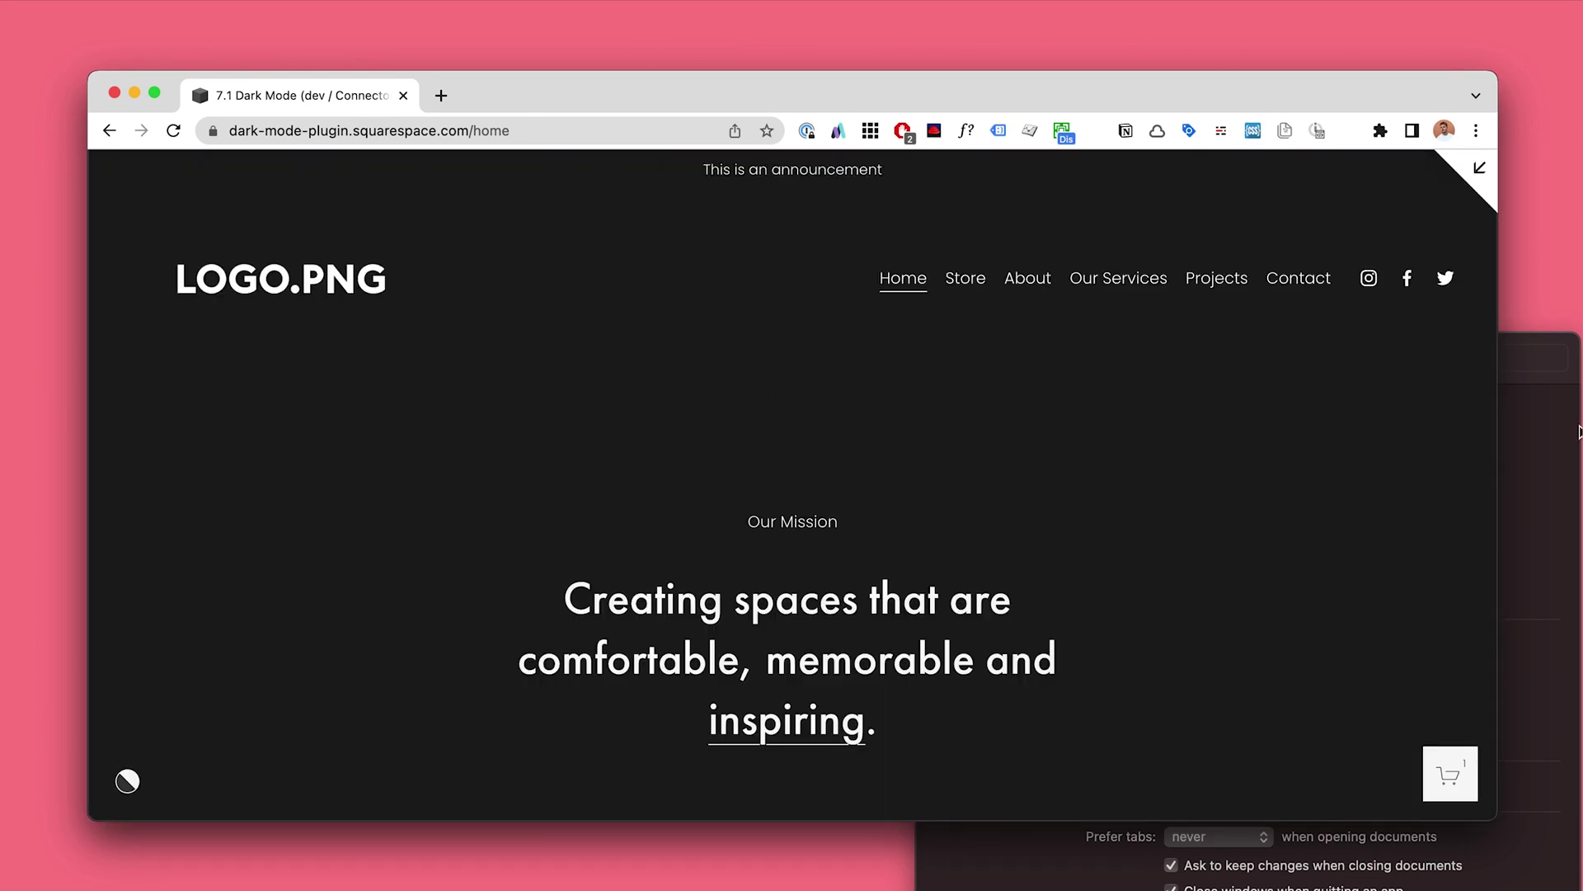
Set the macOS appearance back to Light
left_click(1550, 391)
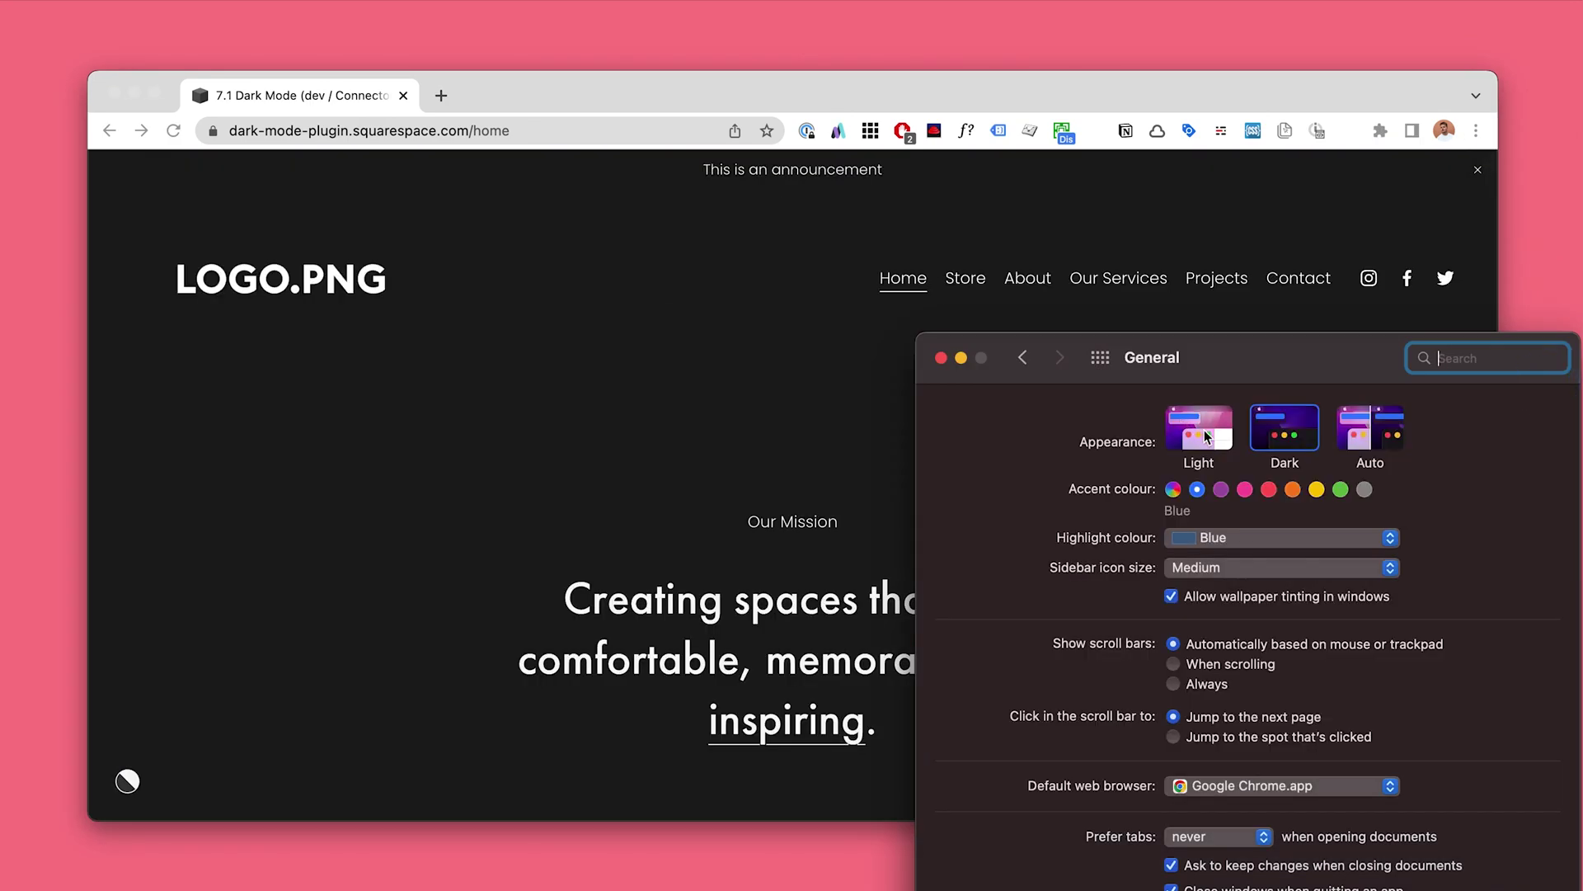
left_click(1204, 435)
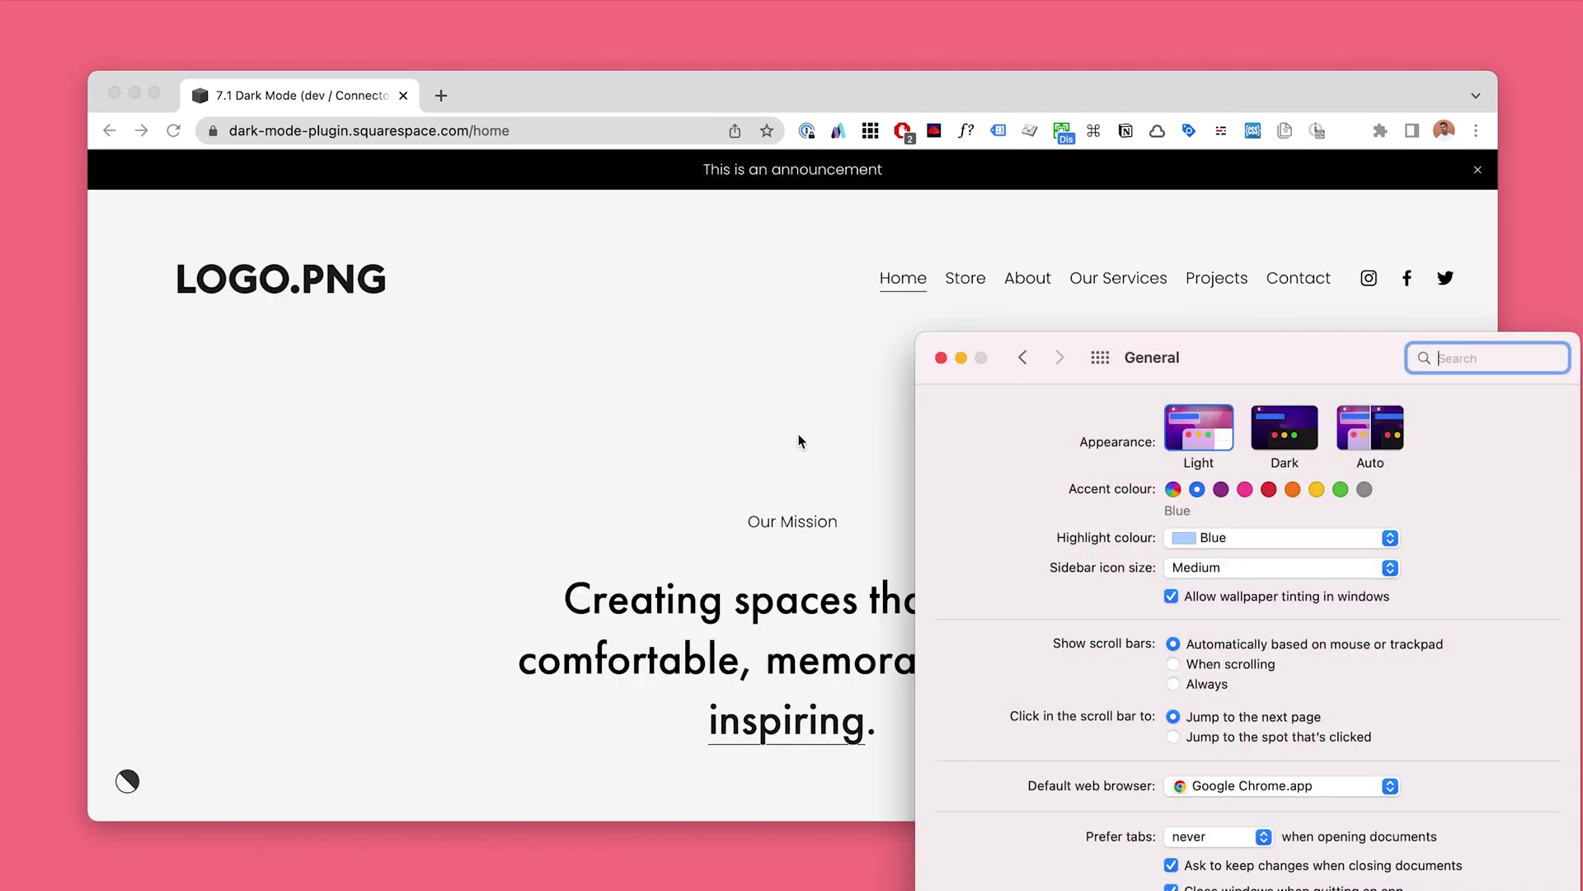
left_click(798, 434)
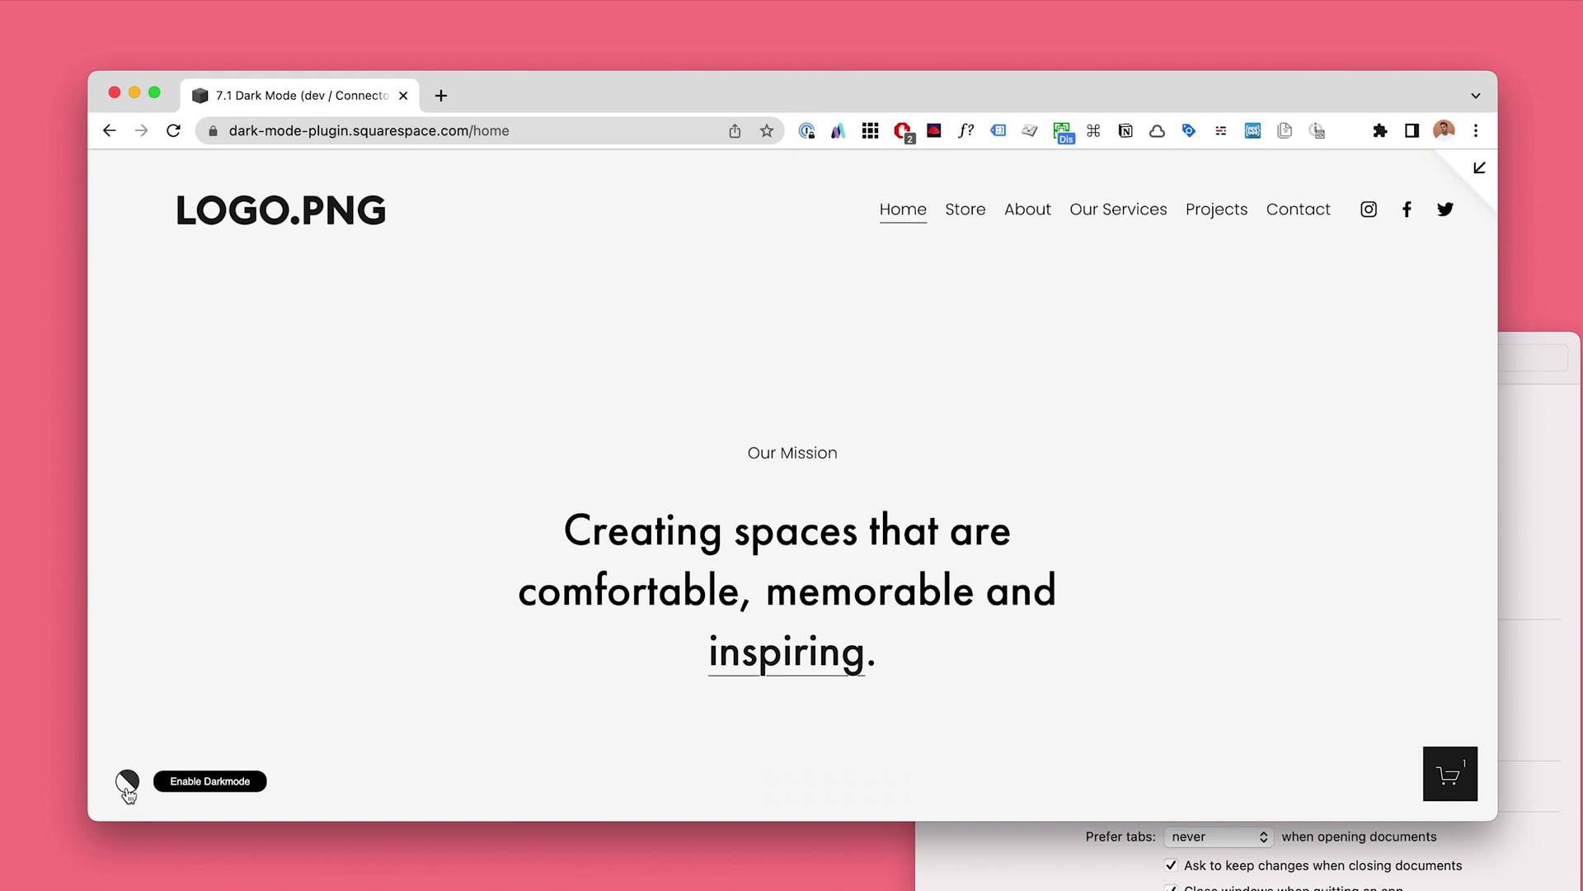
left_click(128, 782)
scroll(266, 655, "down", 5)
scroll(266, 656, "down", 10)
left_click(127, 781)
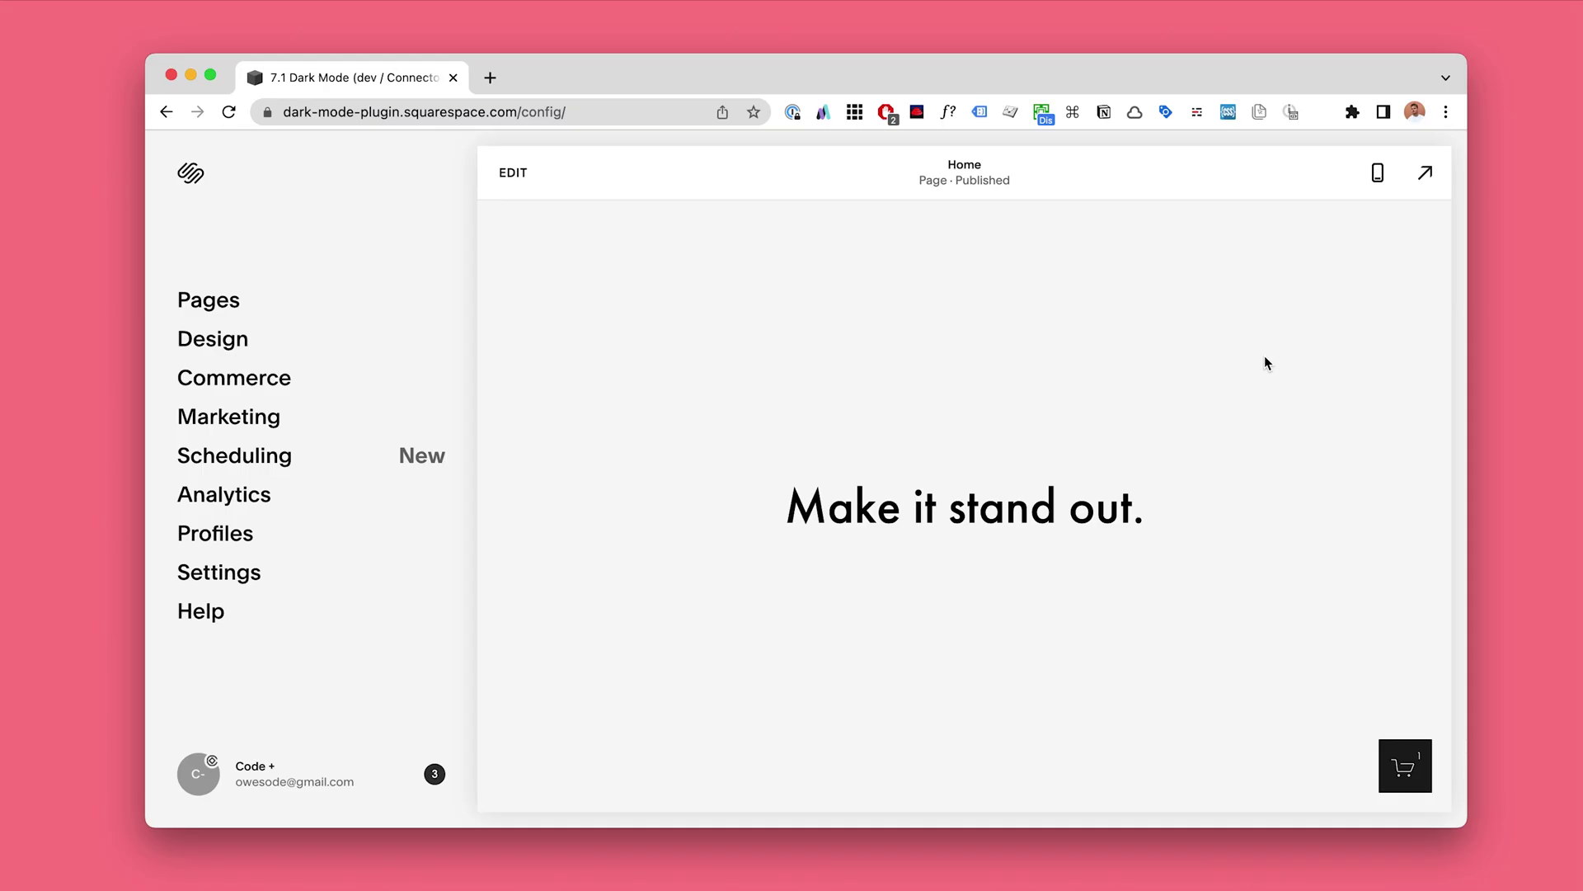
Add a blank section to the site footer
left_click(513, 172)
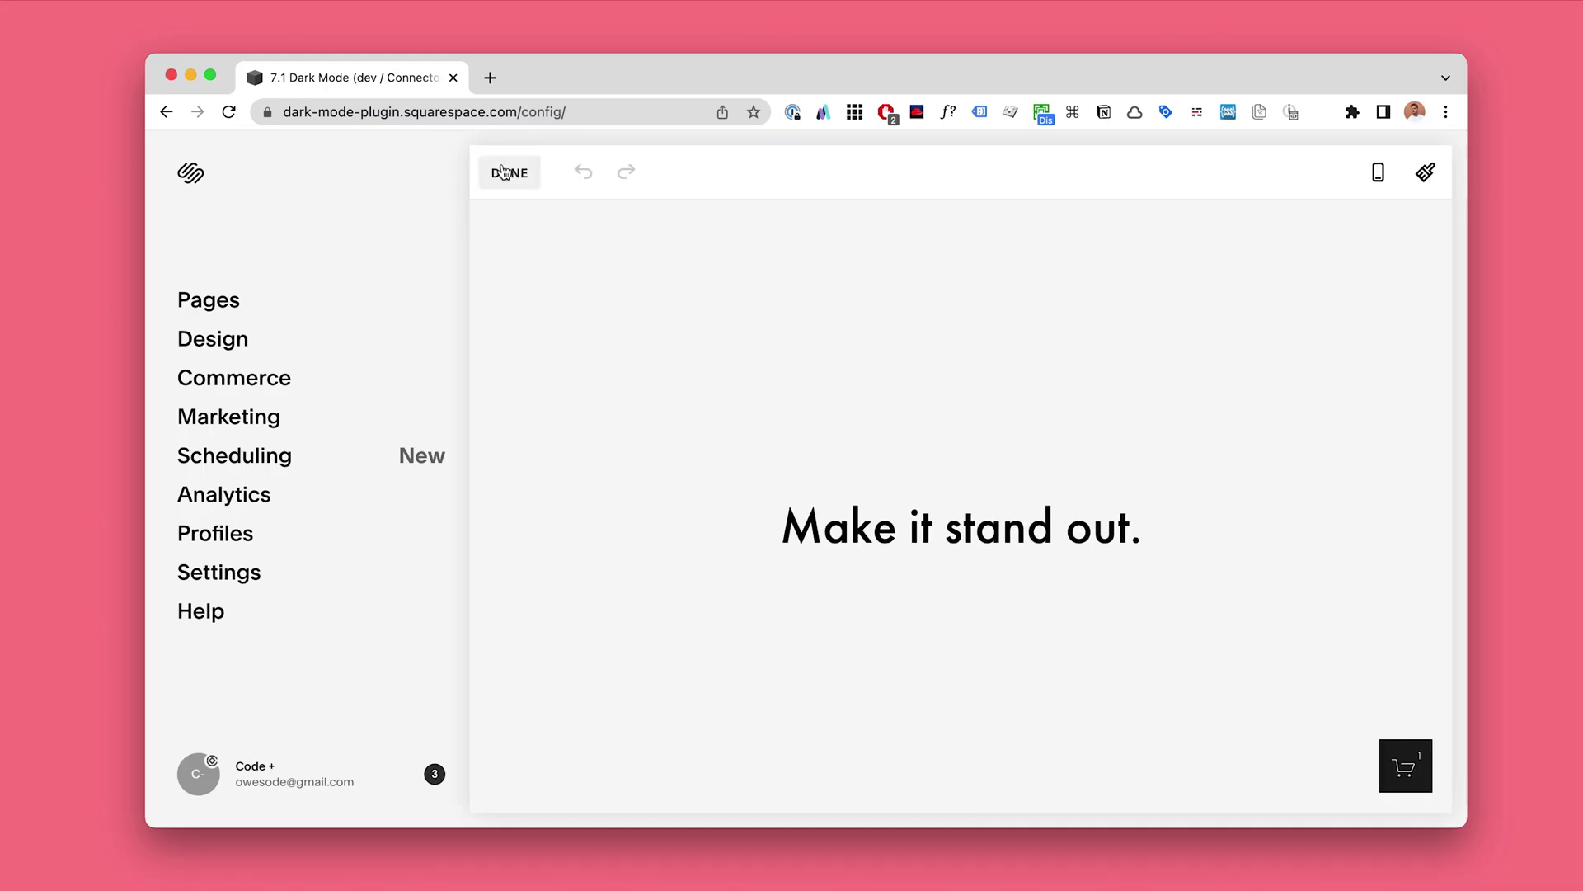
scroll(1045, 462, "down", 8)
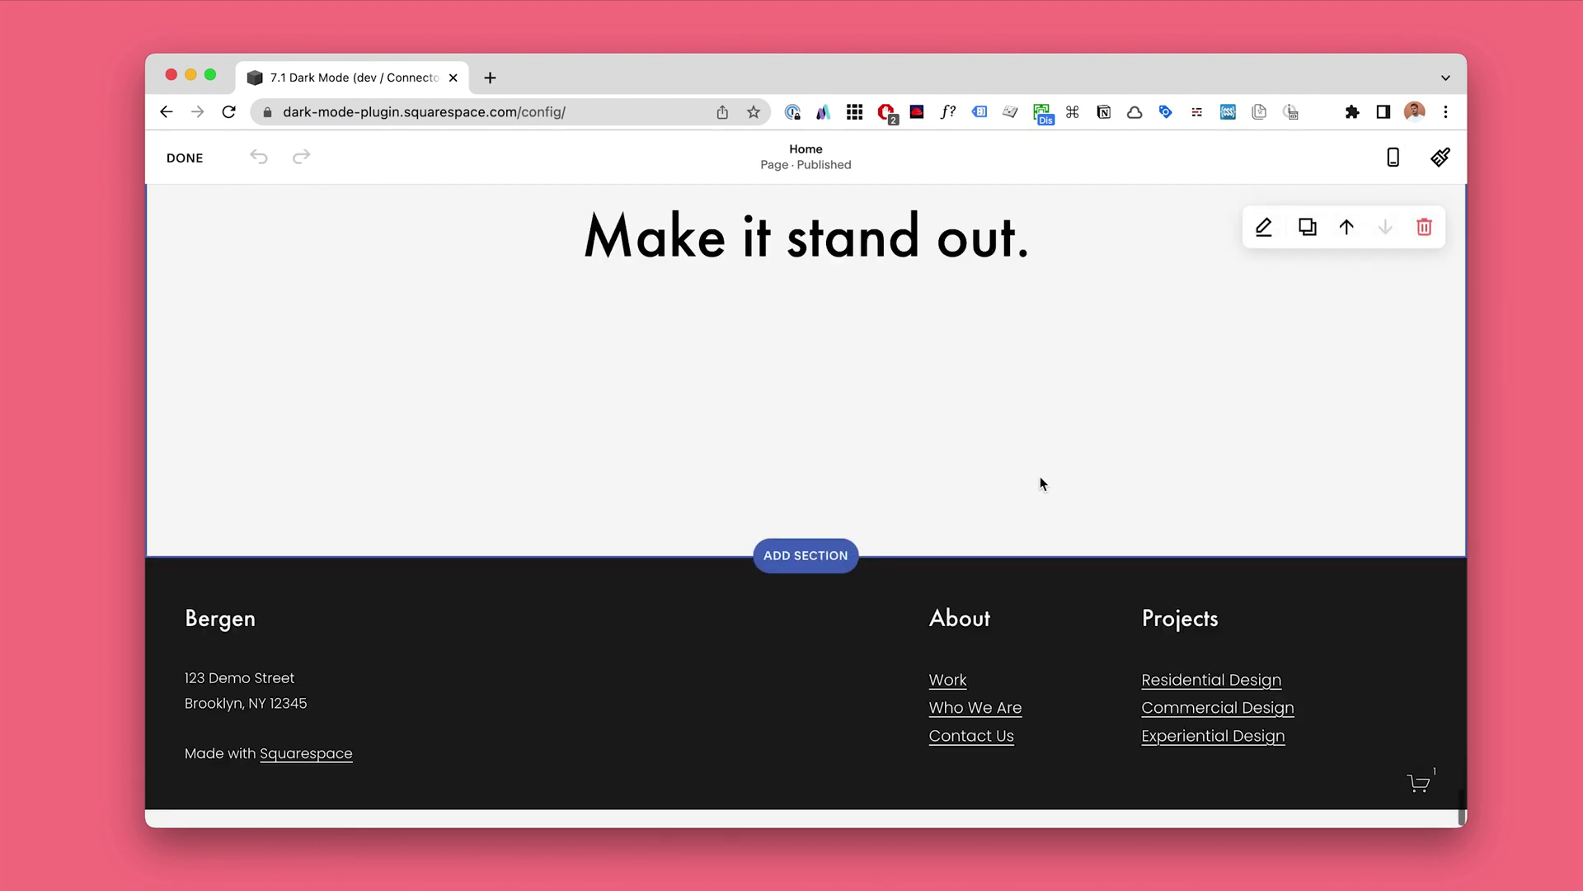
left_click(820, 615)
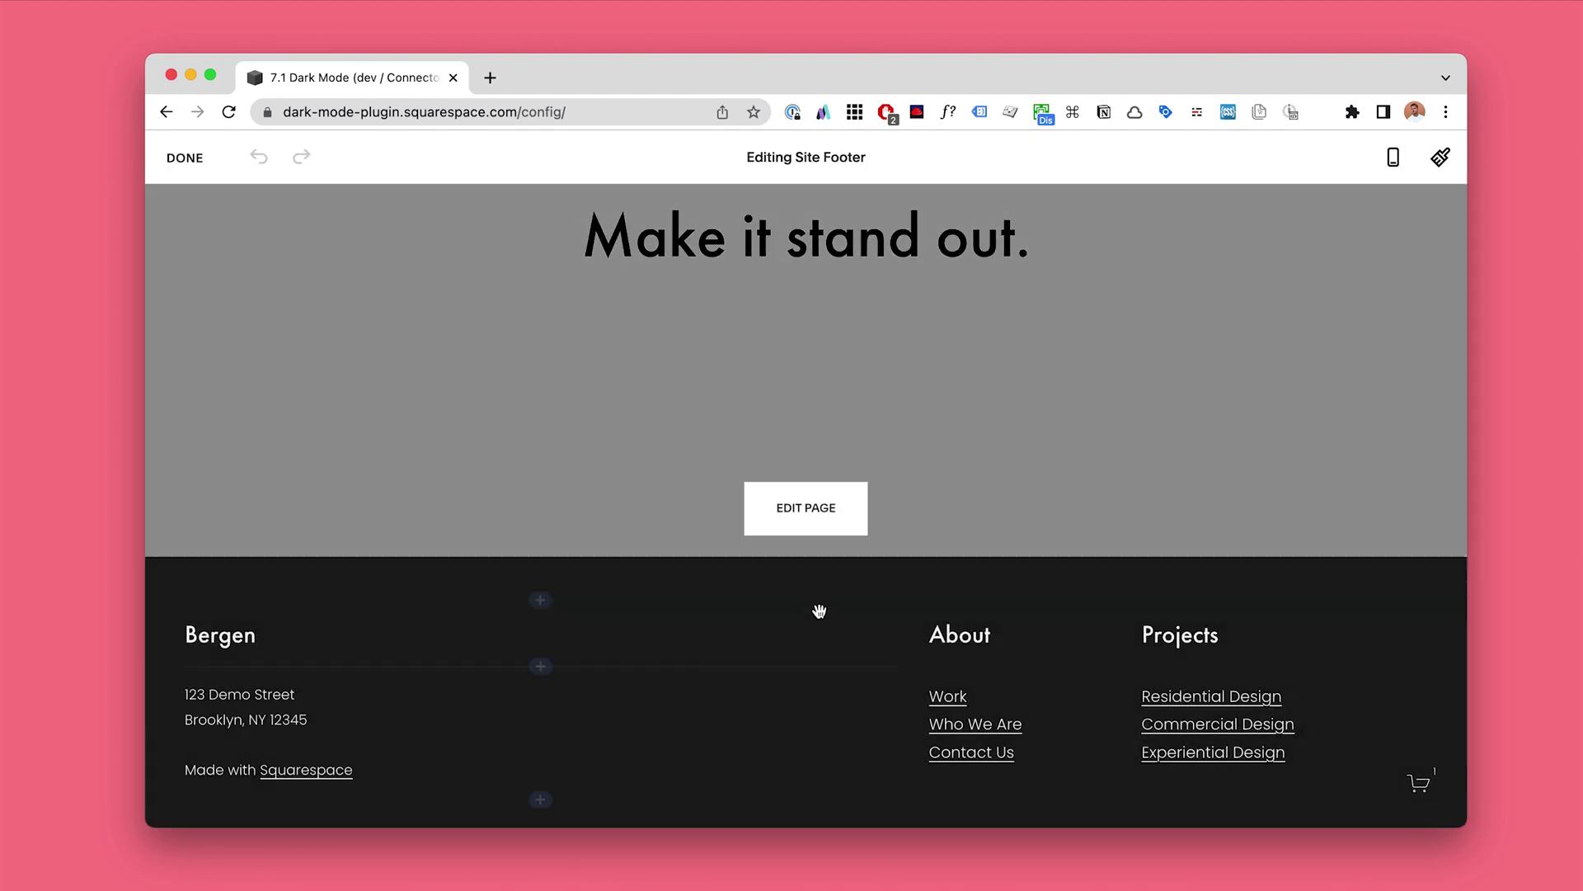
left_click(815, 806)
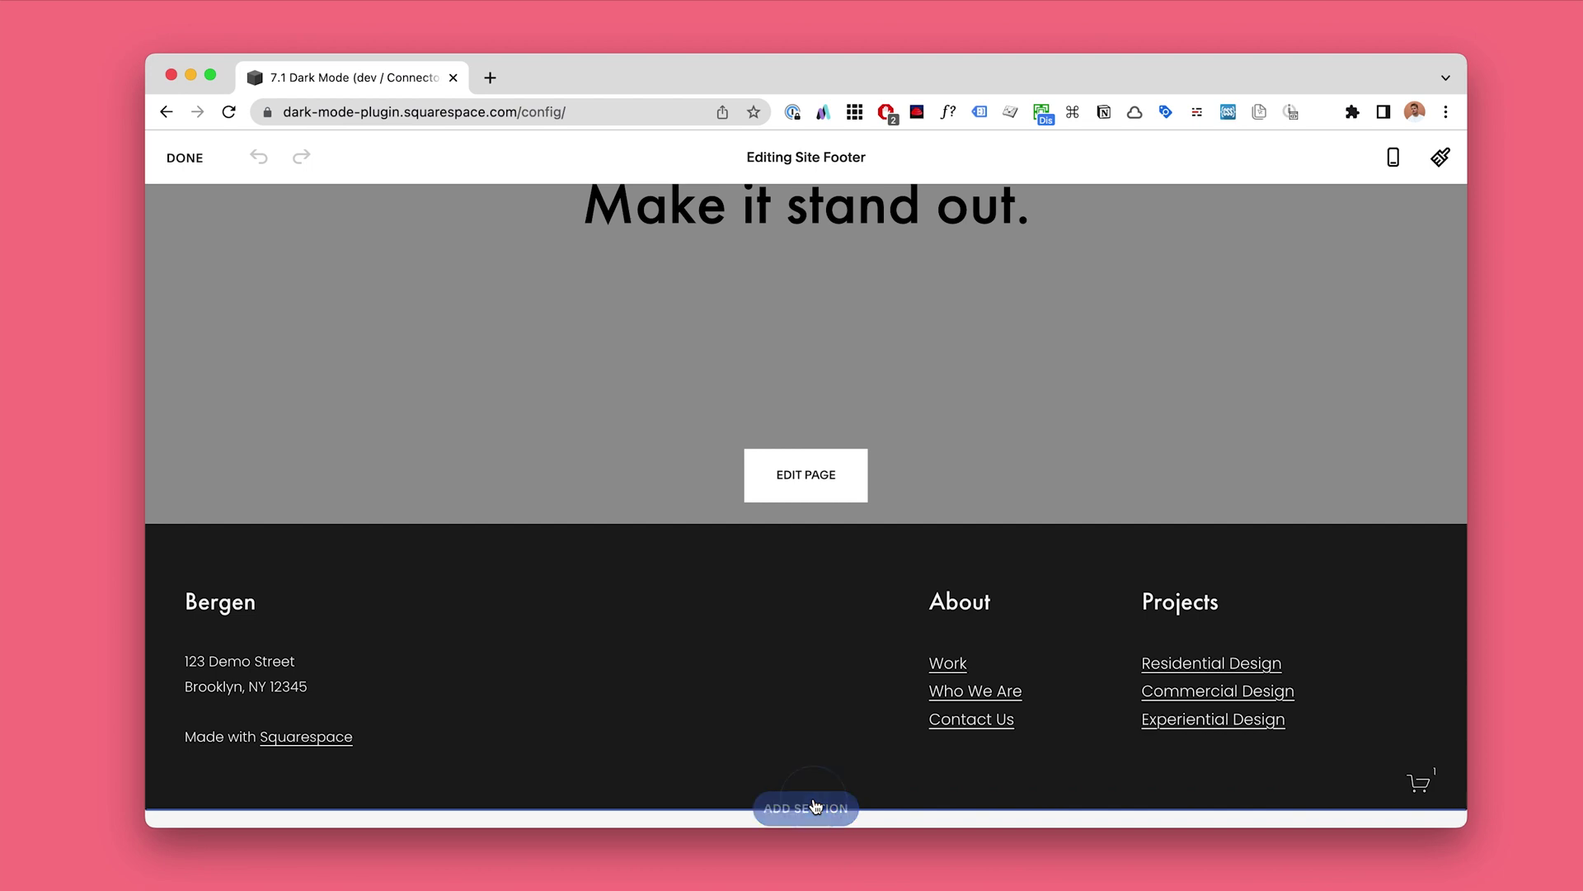
left_click(276, 448)
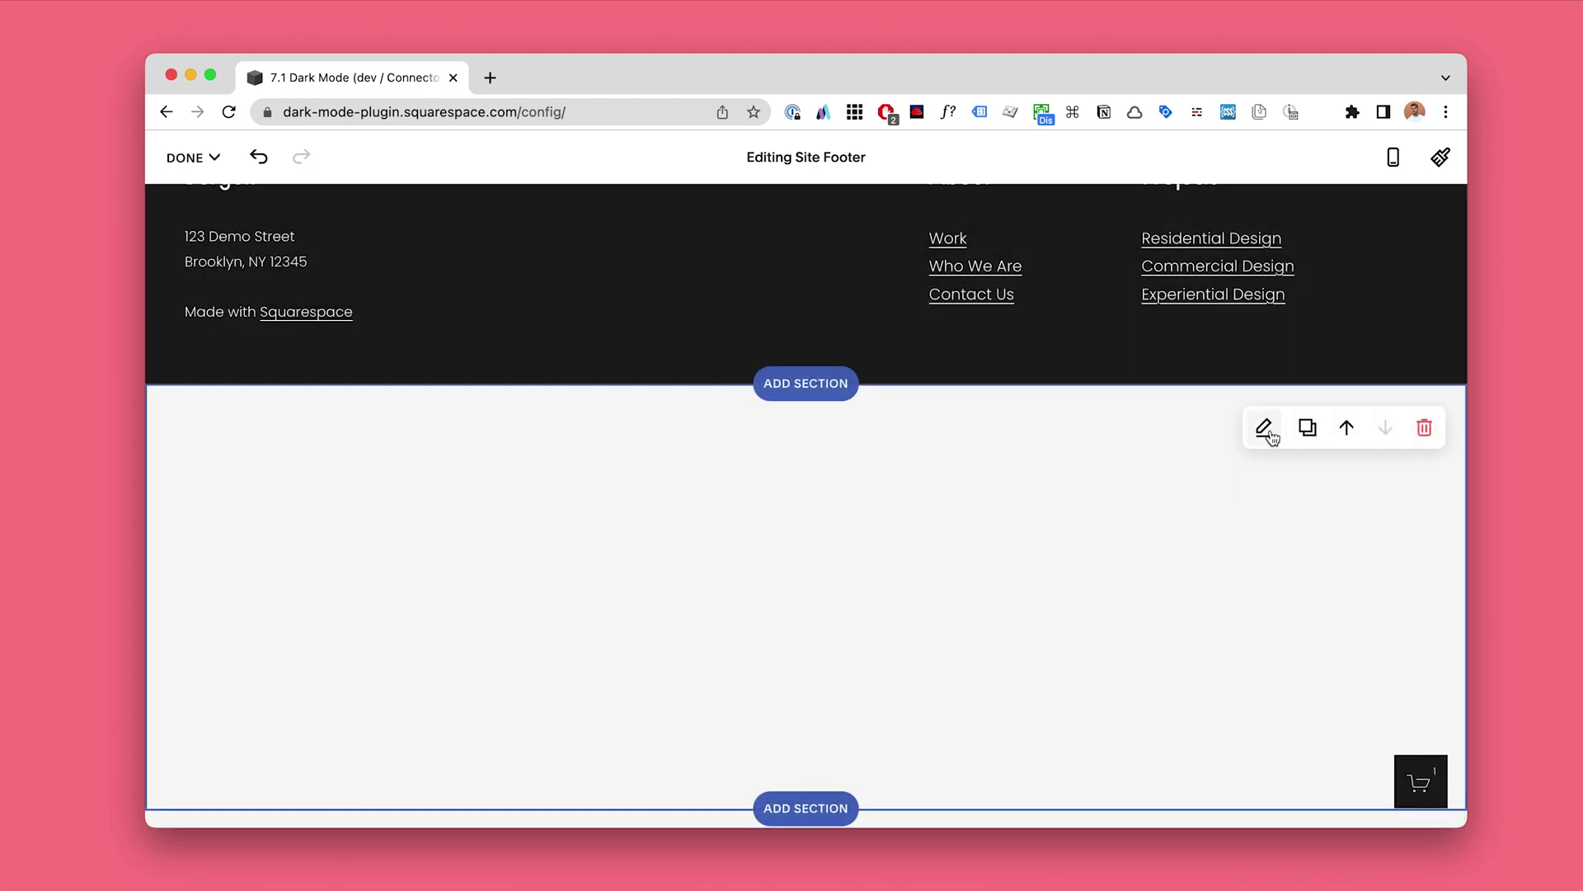
Apply the Dark 2 colour theme to the new footer section and save
left_click(1265, 427)
left_click(1333, 249)
scroll(1286, 528, "down", 2)
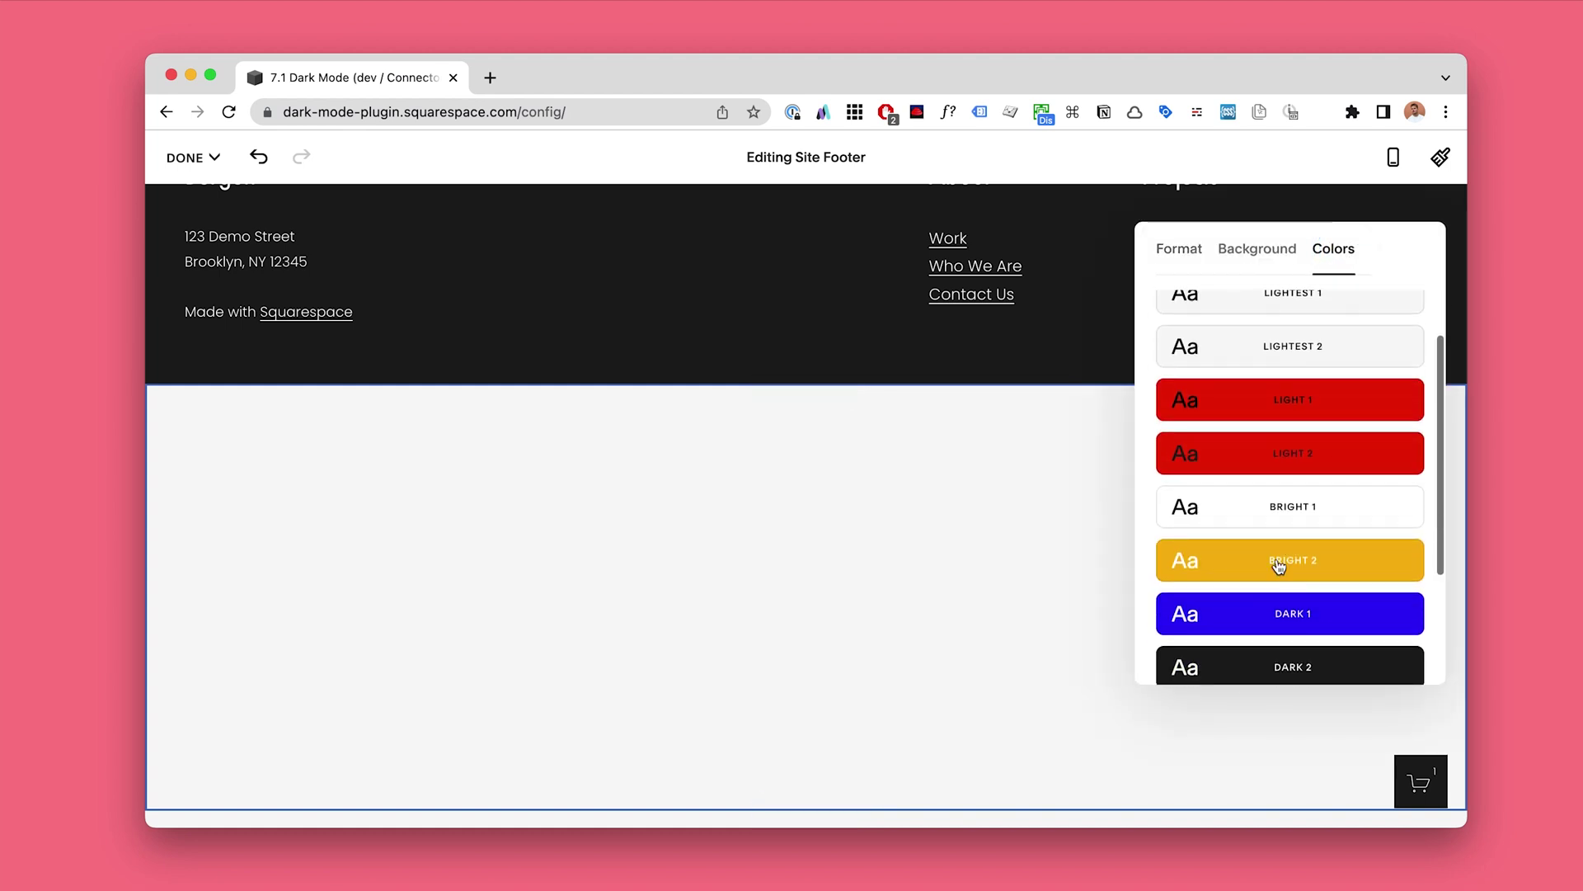
scroll(1279, 566, "down", 1)
scroll(1240, 635, "down", 2)
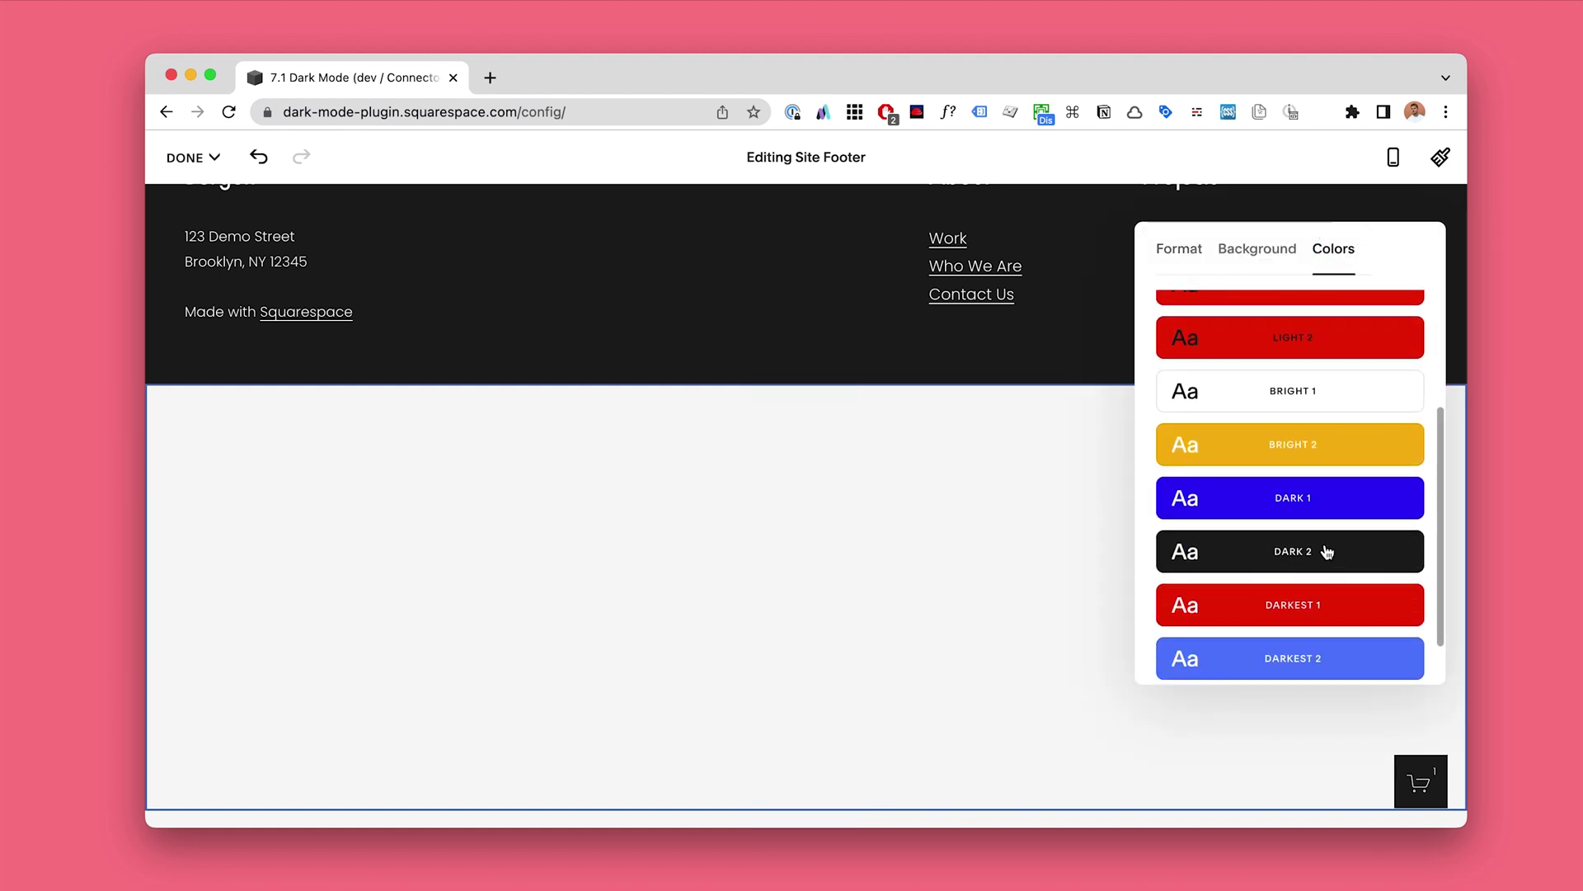
left_click(1327, 552)
left_click(190, 156)
left_click(205, 214)
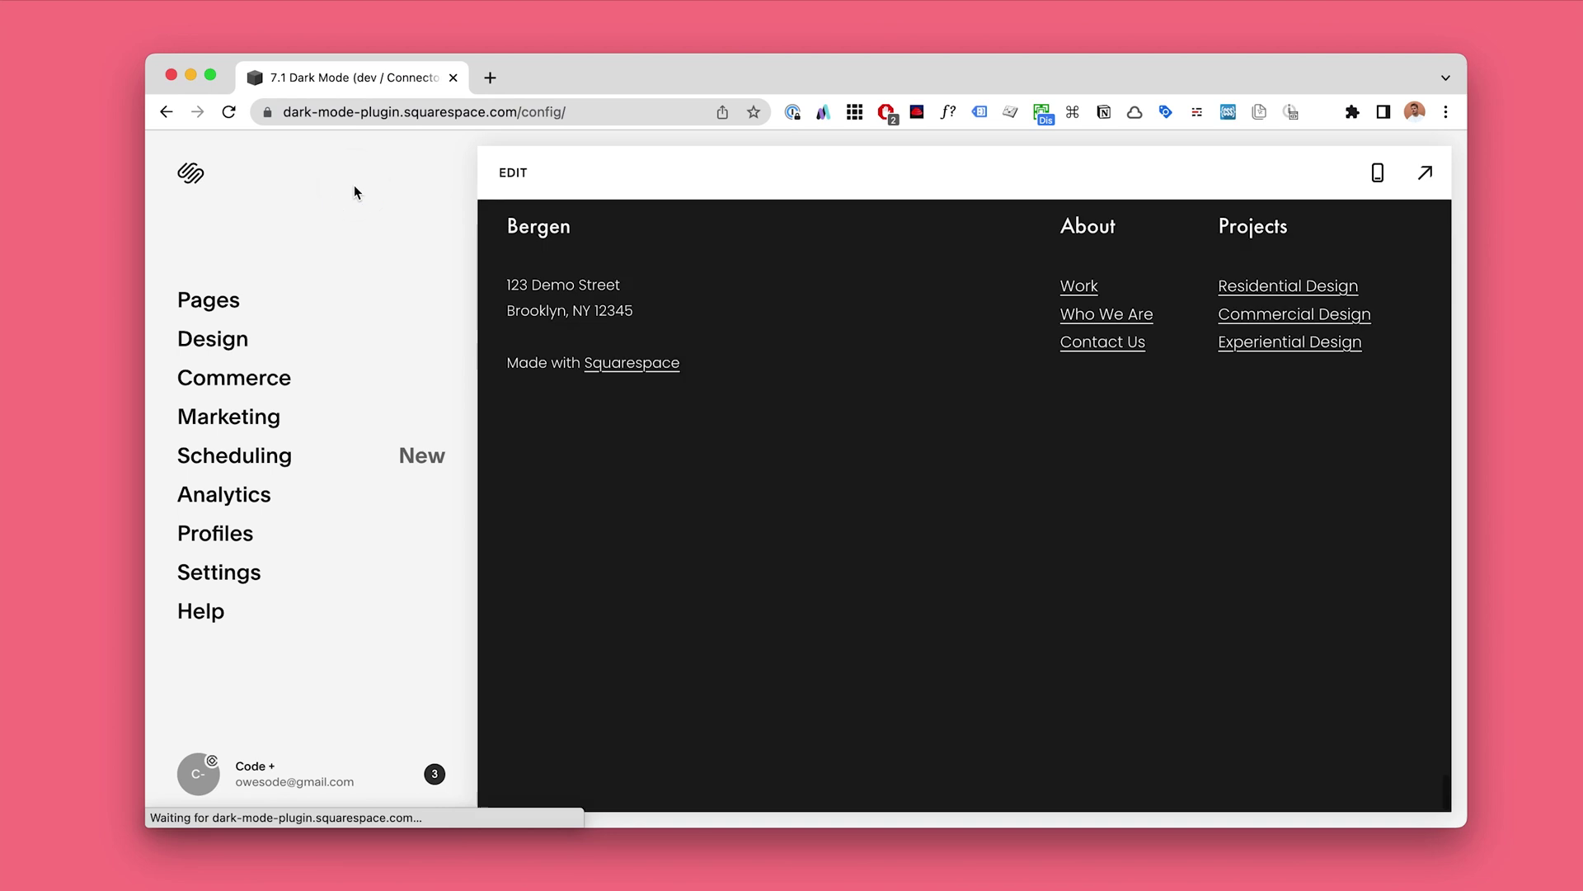
Paste the Dark Mode Plugin code into Custom CSS and save it
key("slash")
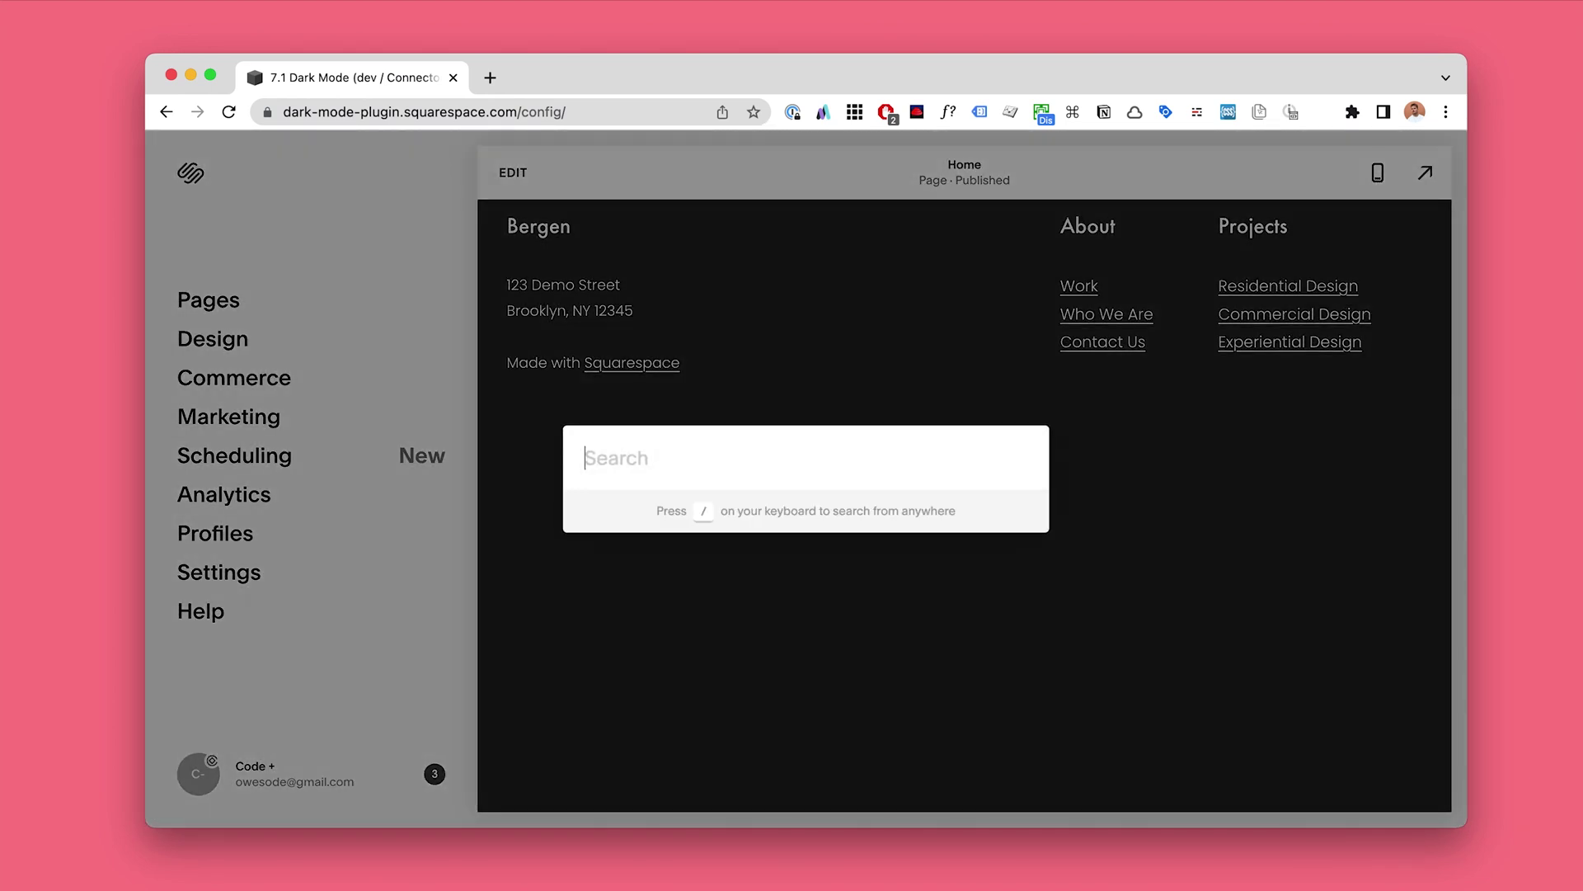
type("custom css")
key("Return")
left_click(340, 605)
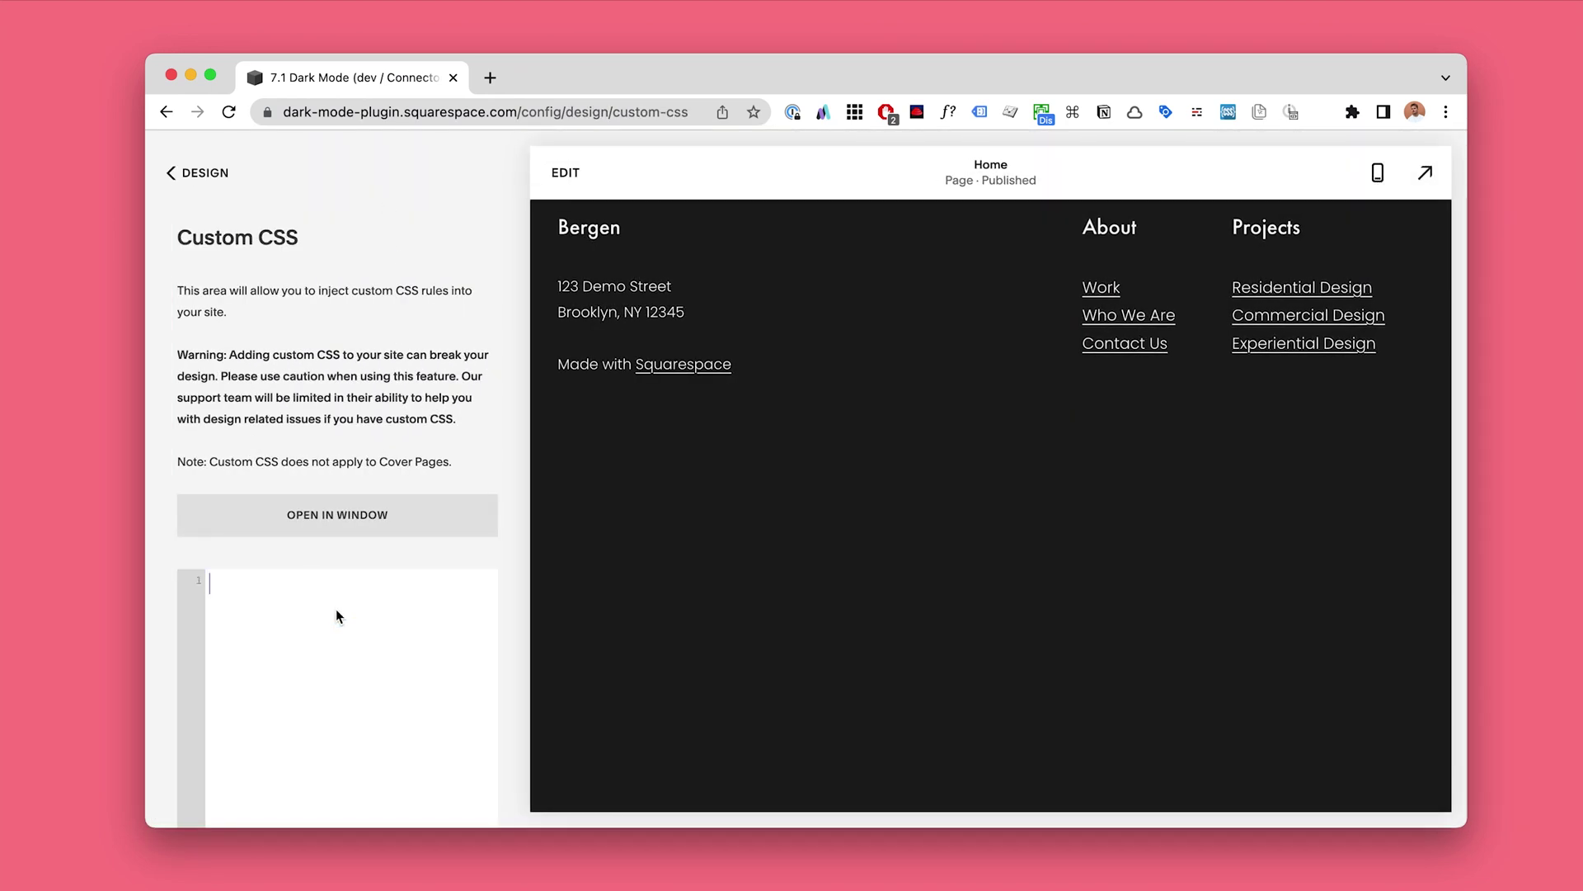
key("super+v")
left_click(192, 175)
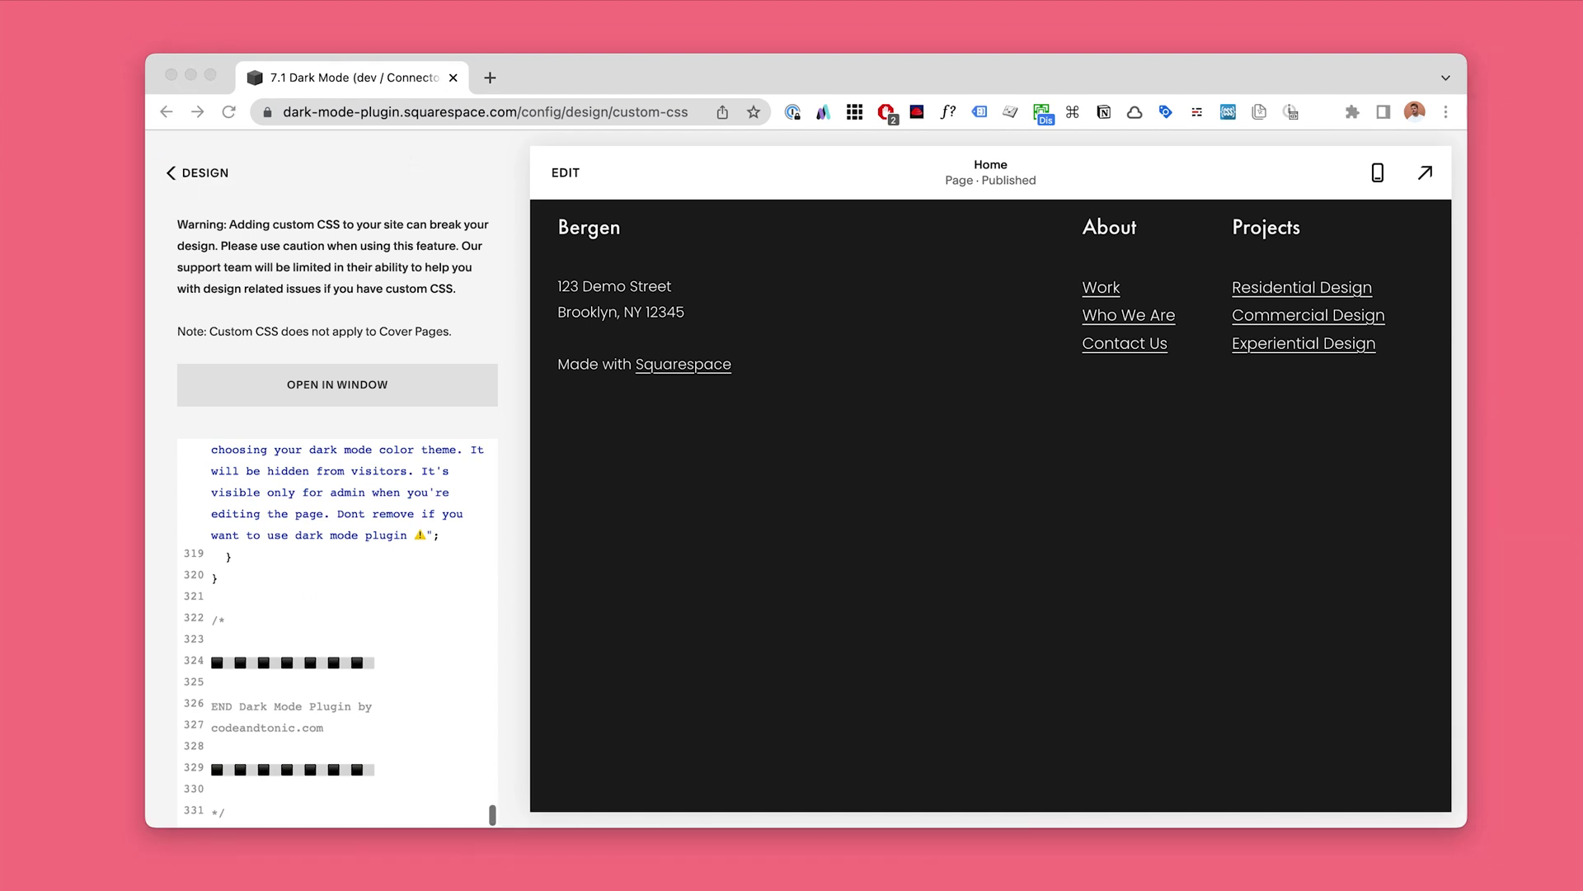
Open the Code Injection settings via the 'inje' search and select the header field
left_click(430, 151)
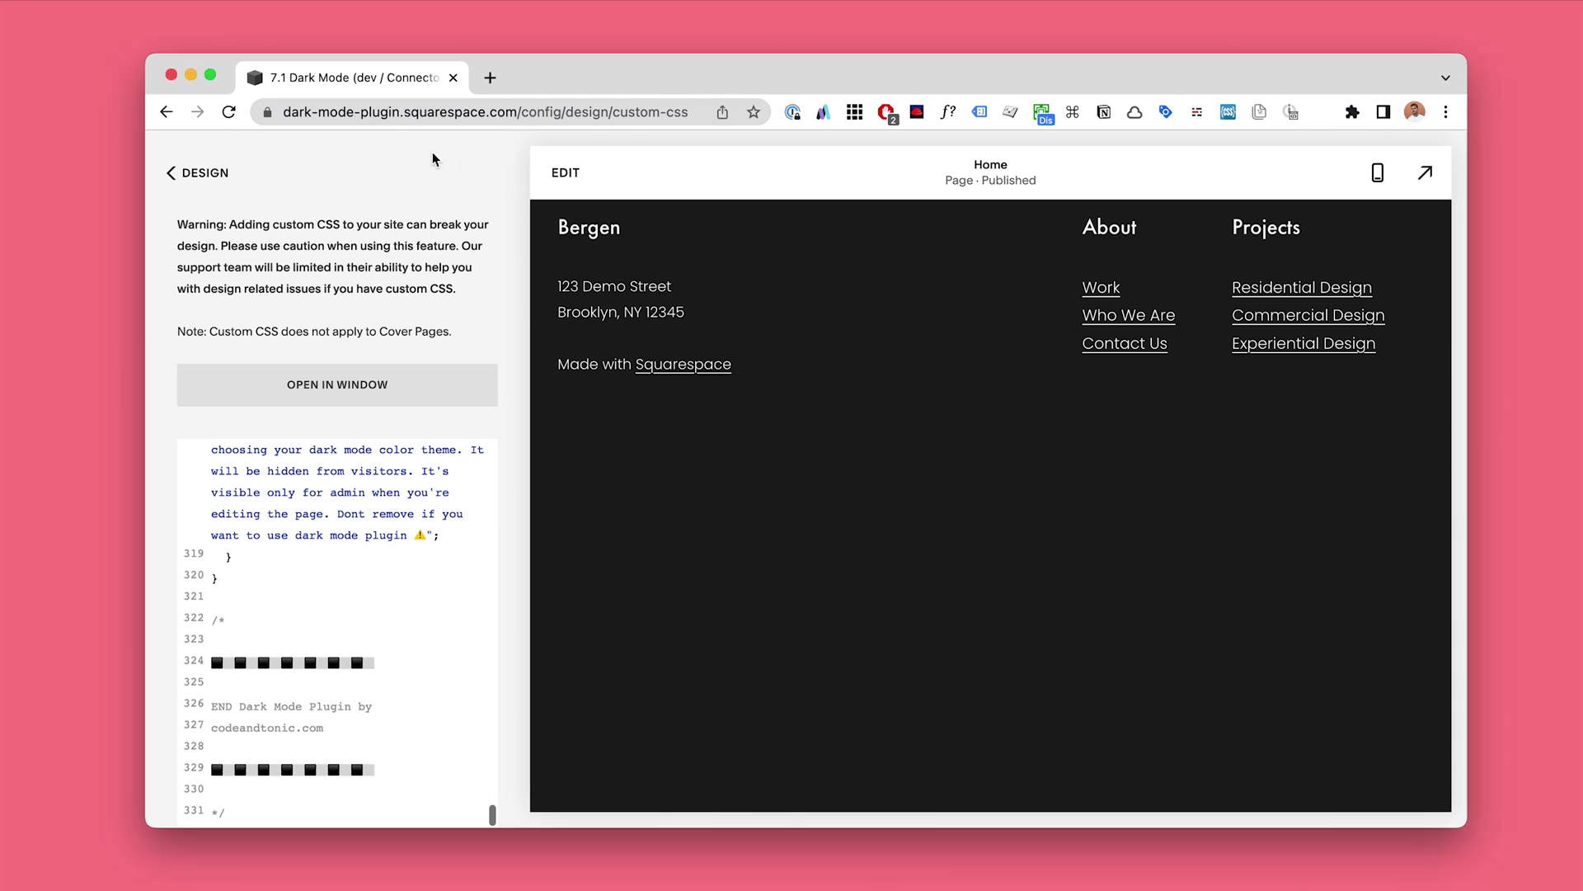
key("slash")
type("inje")
key("Return")
left_click(330, 543)
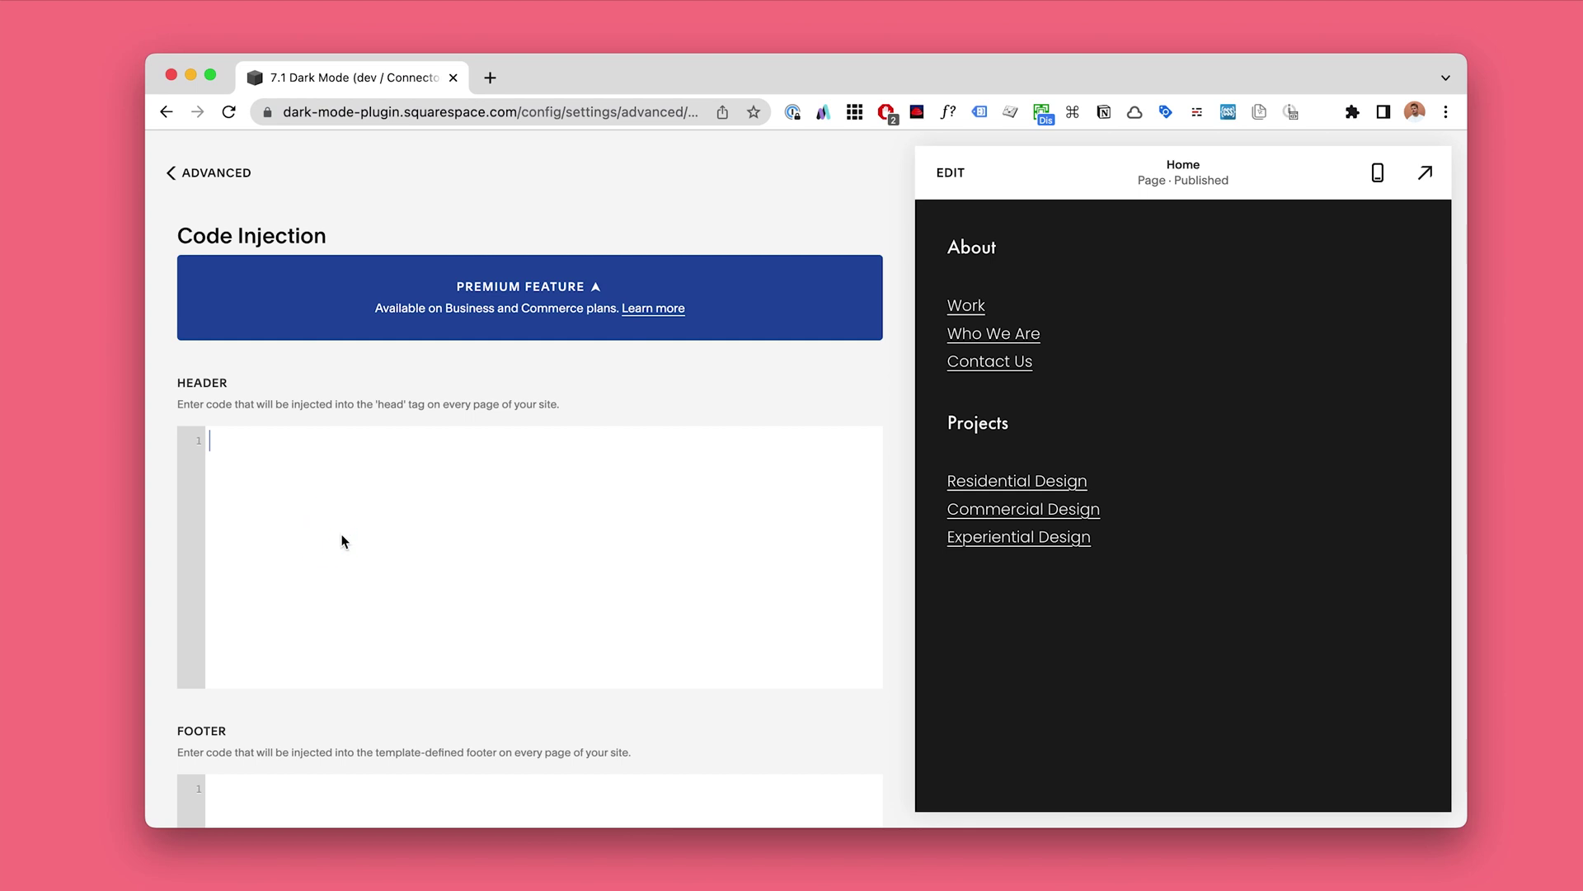
Paste the dark mode script into the header code injection and save it
key("super+v")
left_click(190, 172)
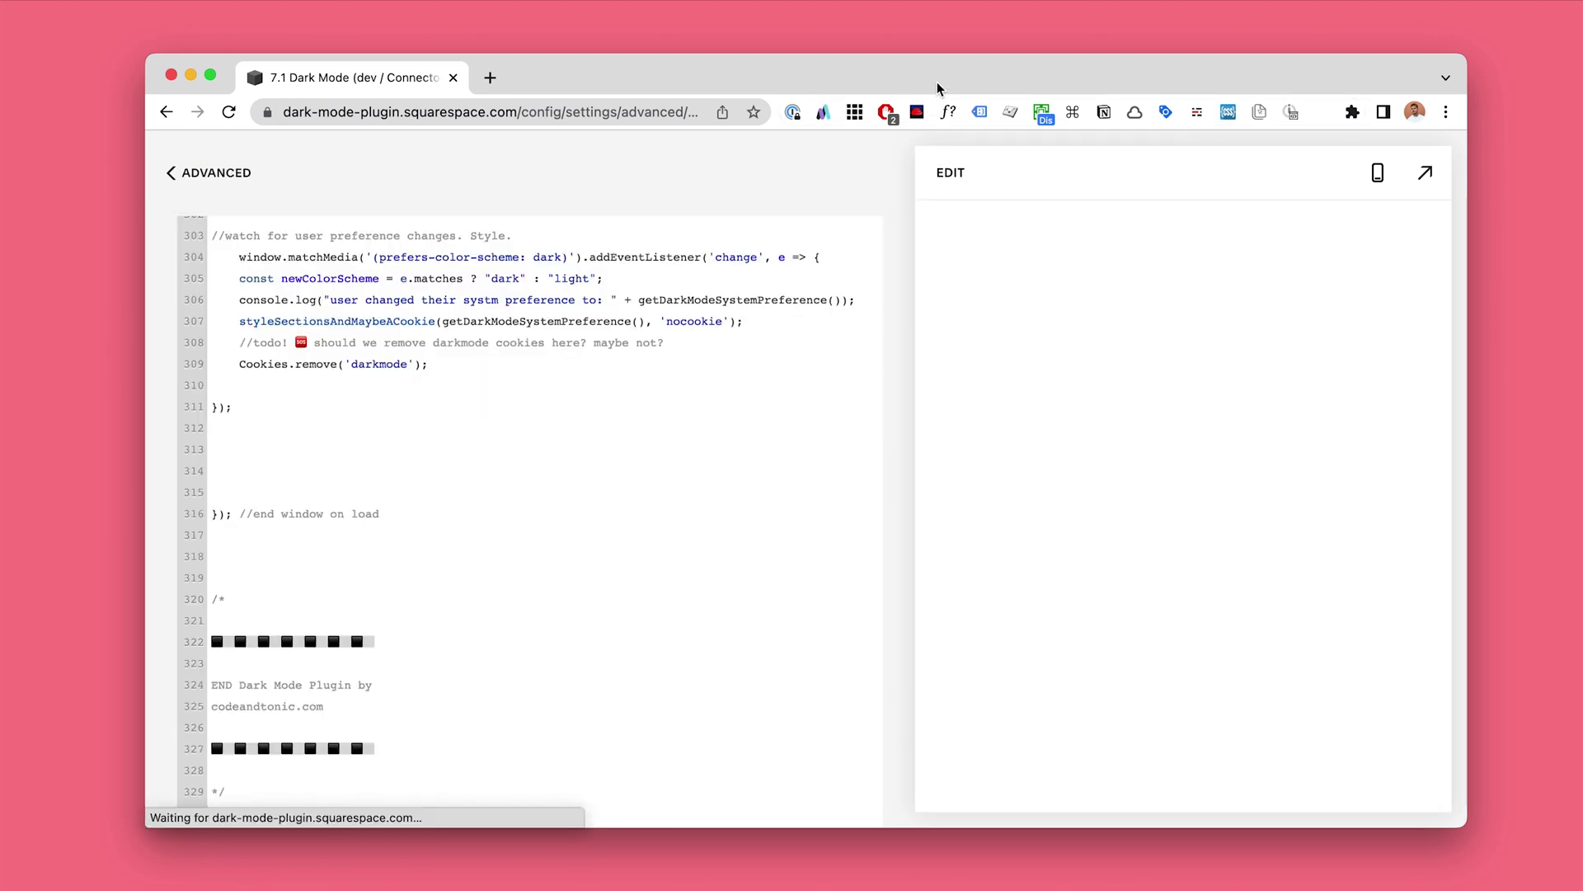
left_click(212, 175)
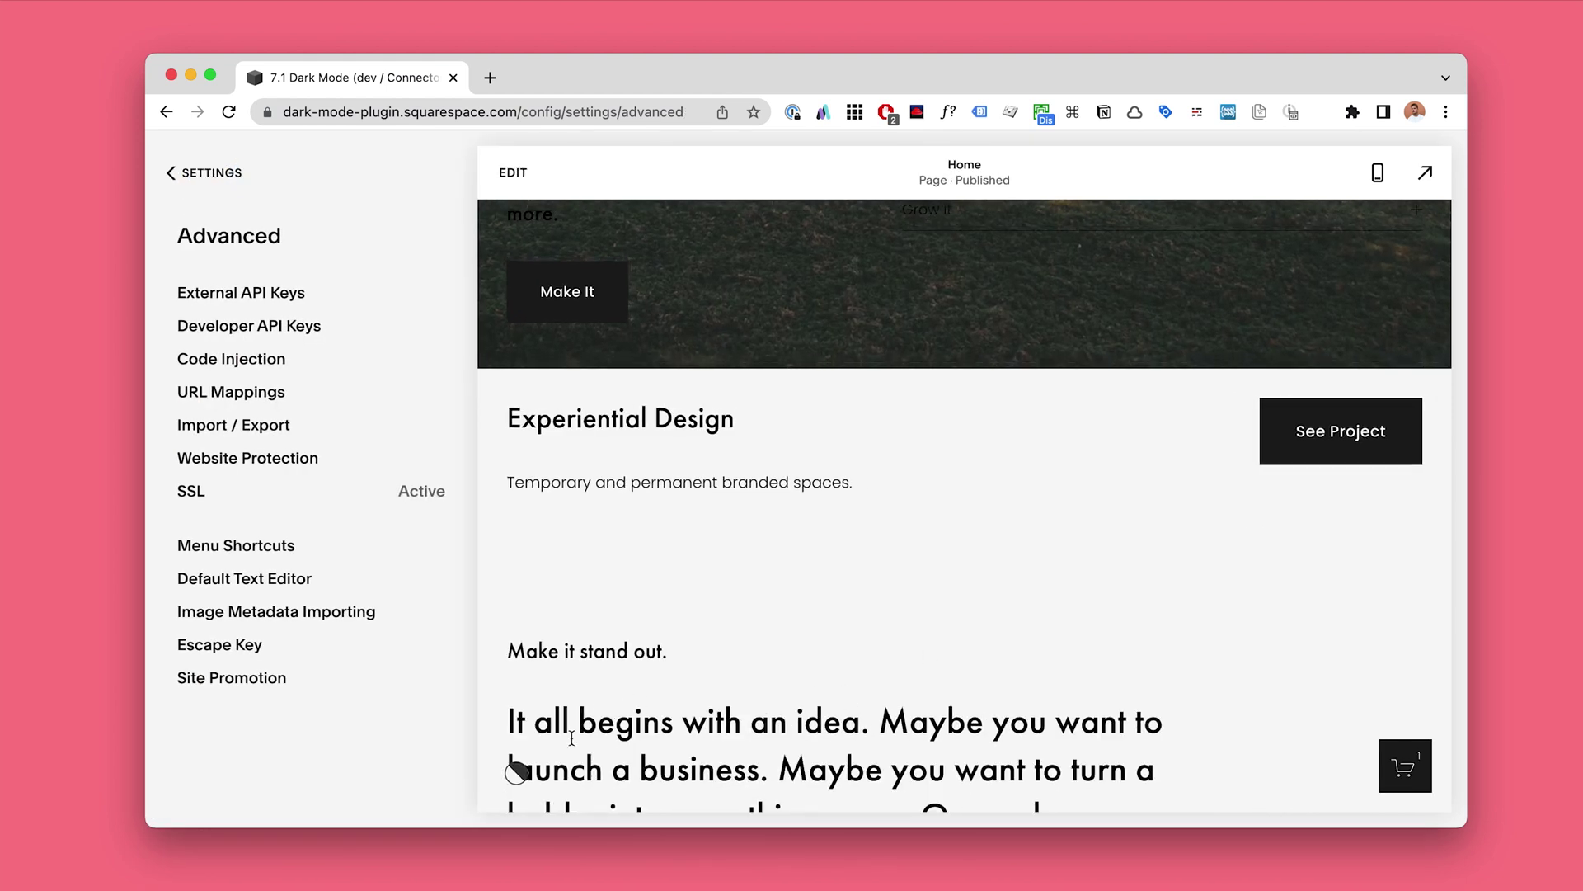
Toggle dark mode on and off on the live home page
scroll(511, 763, "down", 1)
left_click(517, 773)
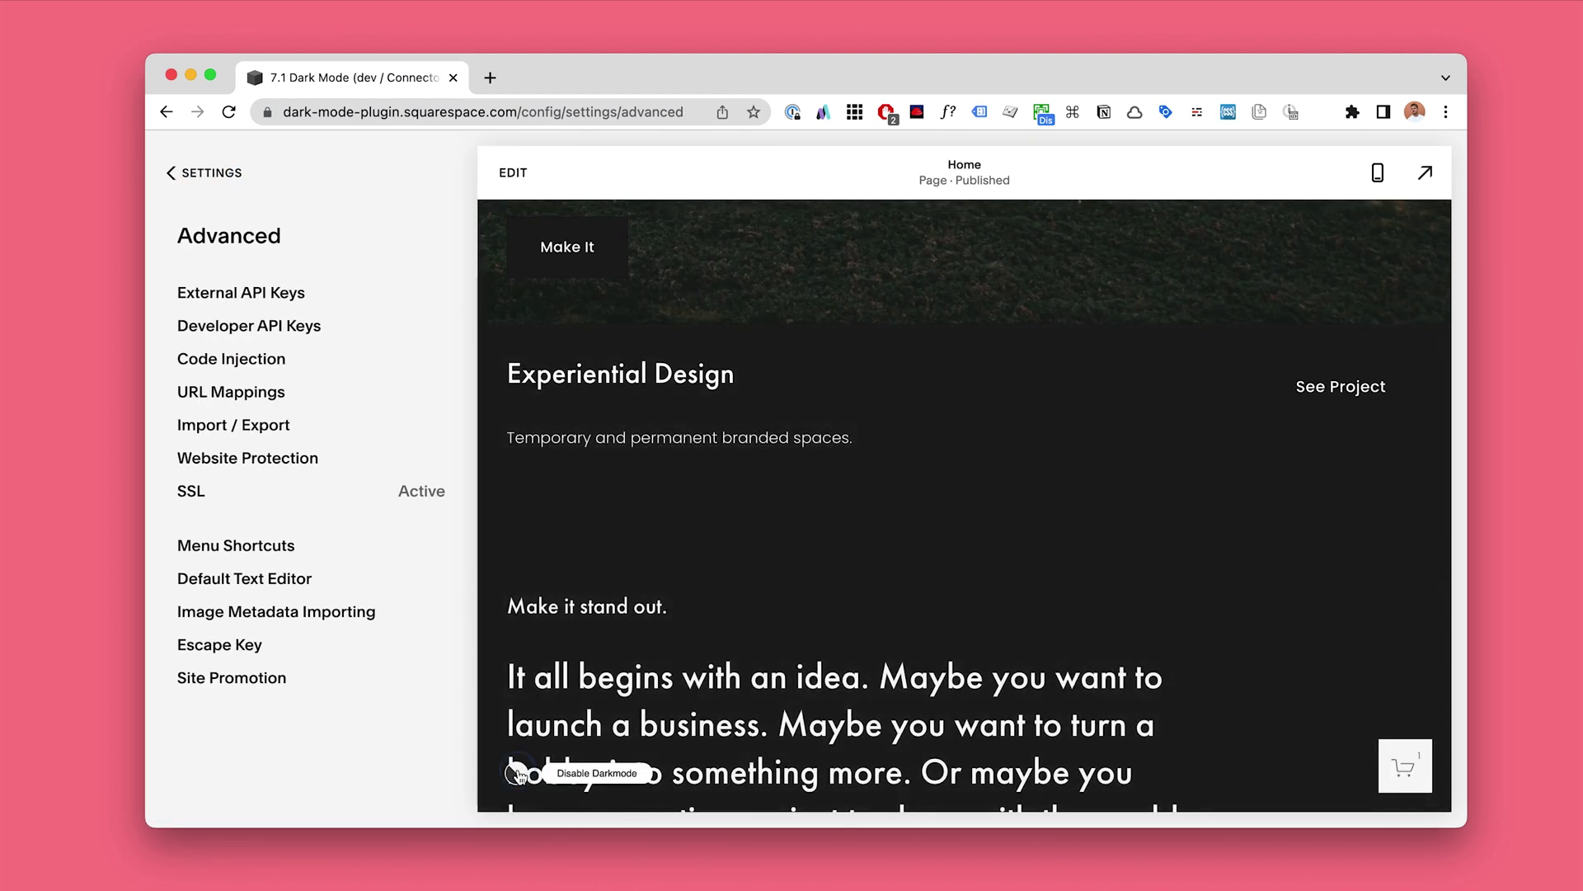
left_click(517, 772)
scroll(672, 682, "down", 15)
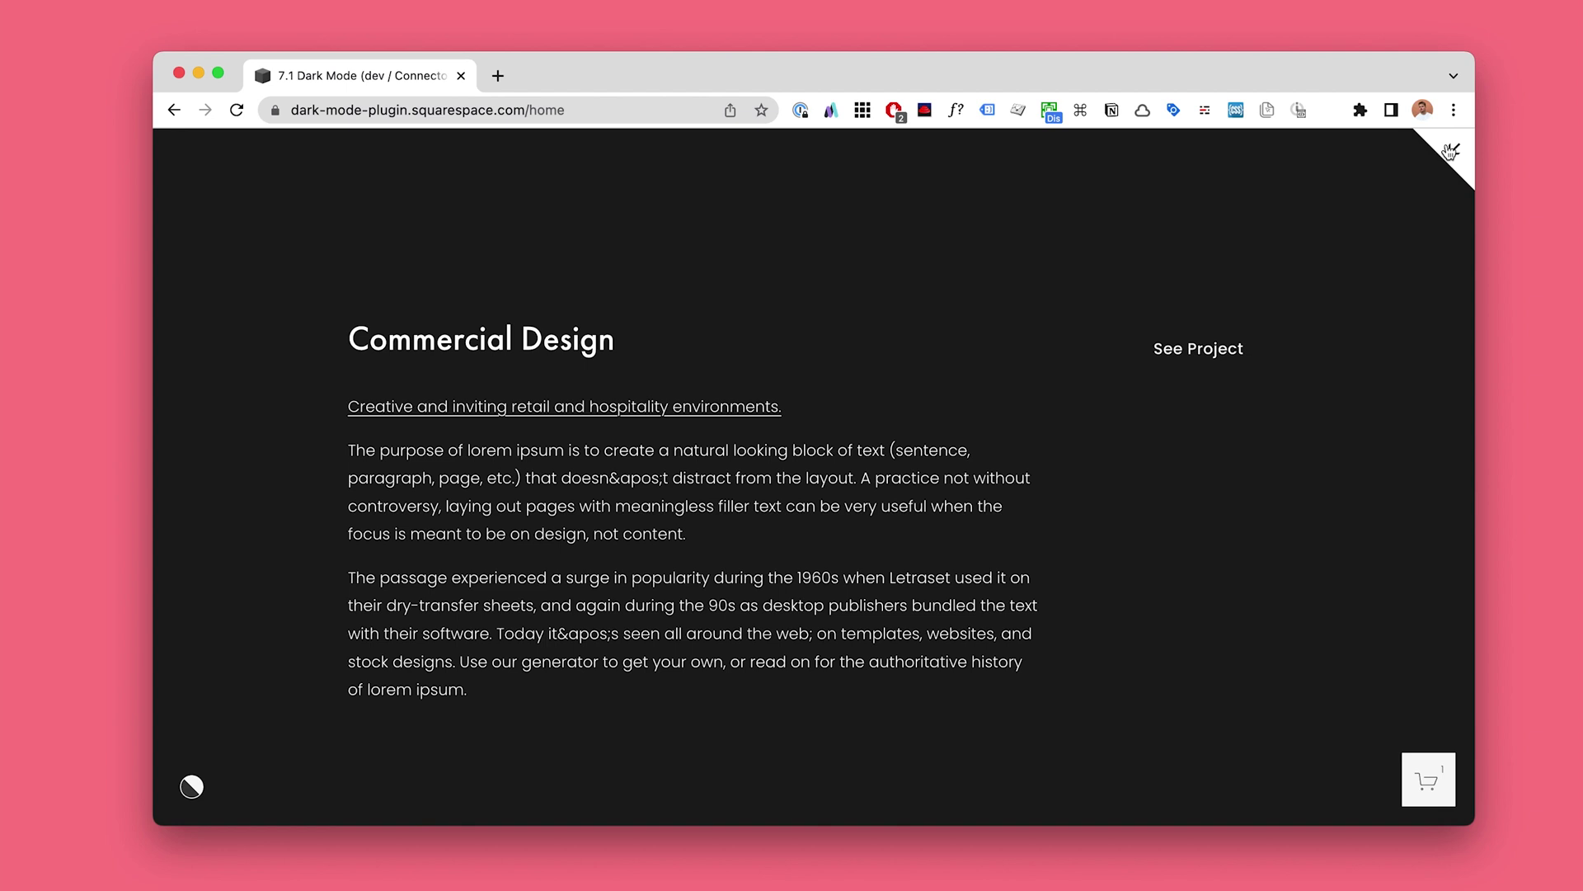
Exit the live dark-mode site back to the Squarespace editor
triple_click(827, 417)
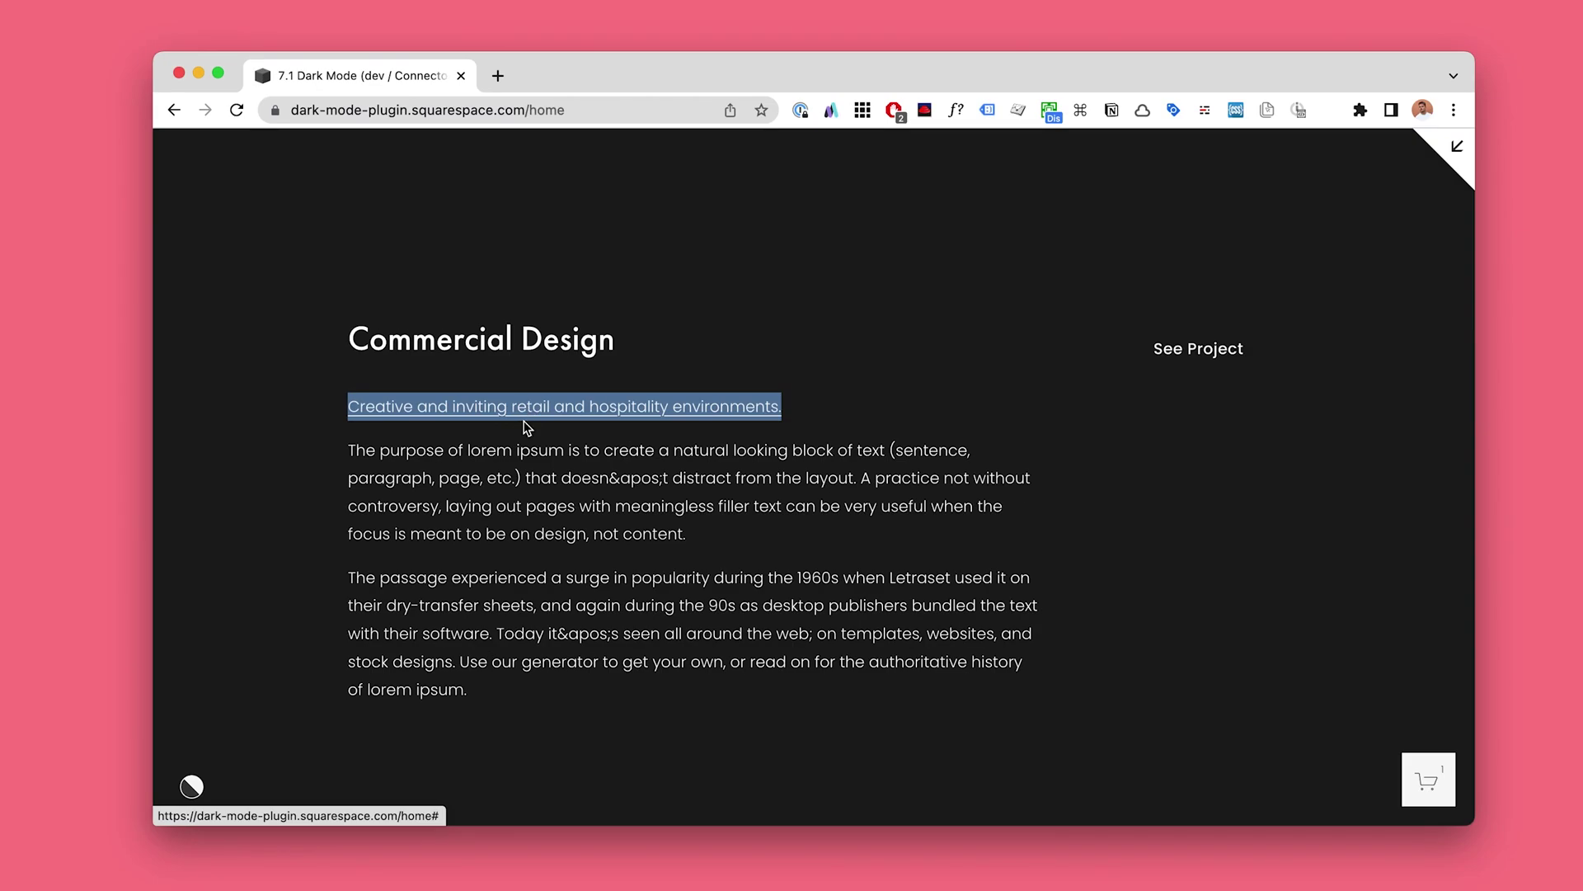
left_click(841, 423)
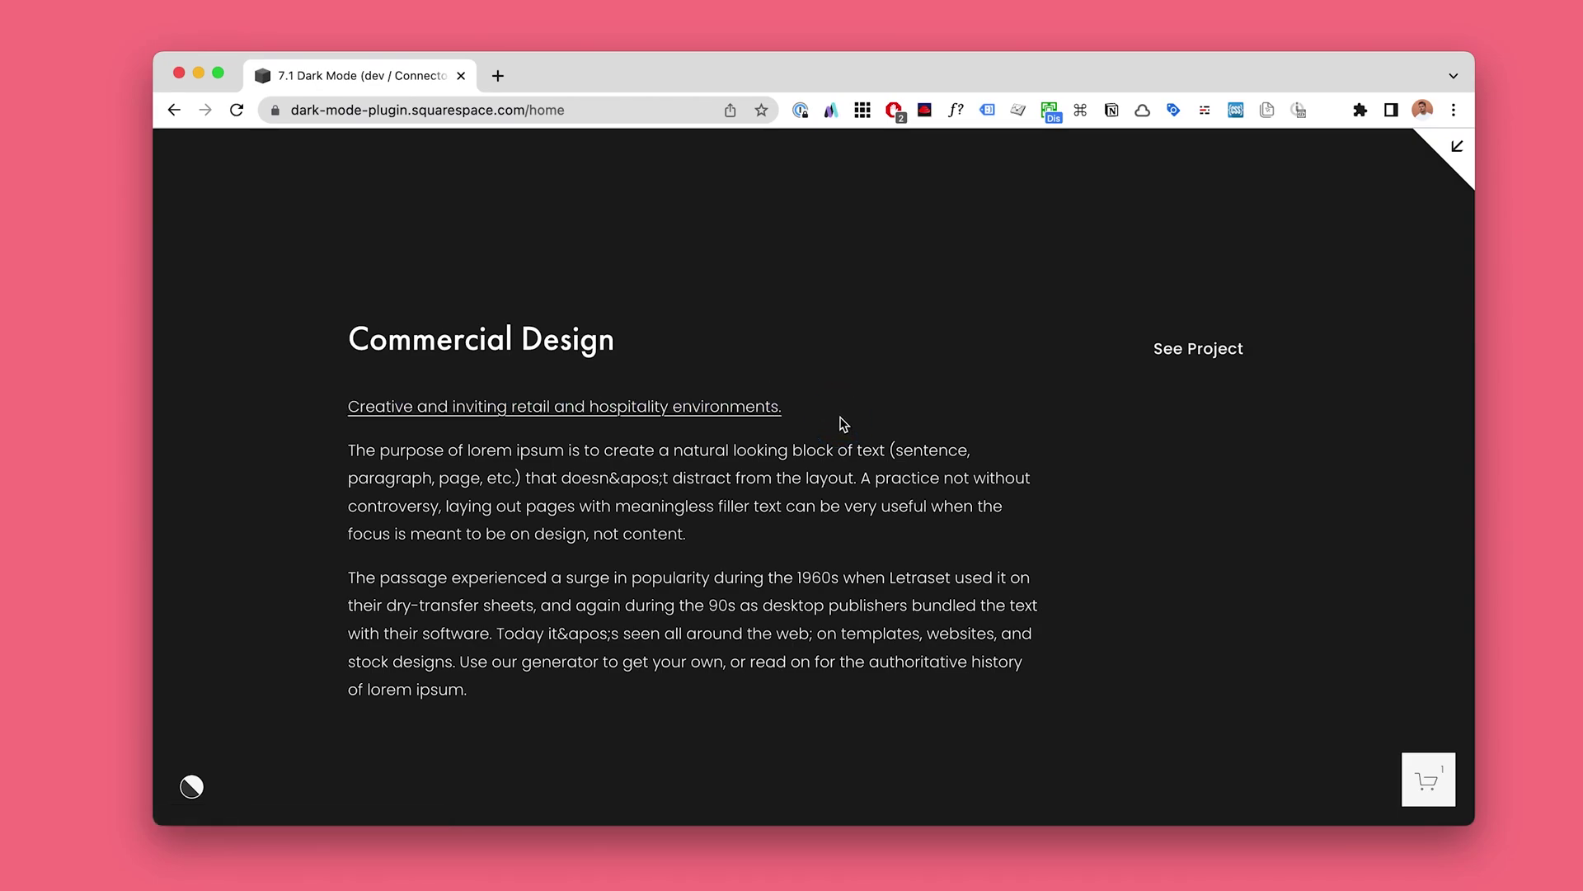
left_click(1449, 153)
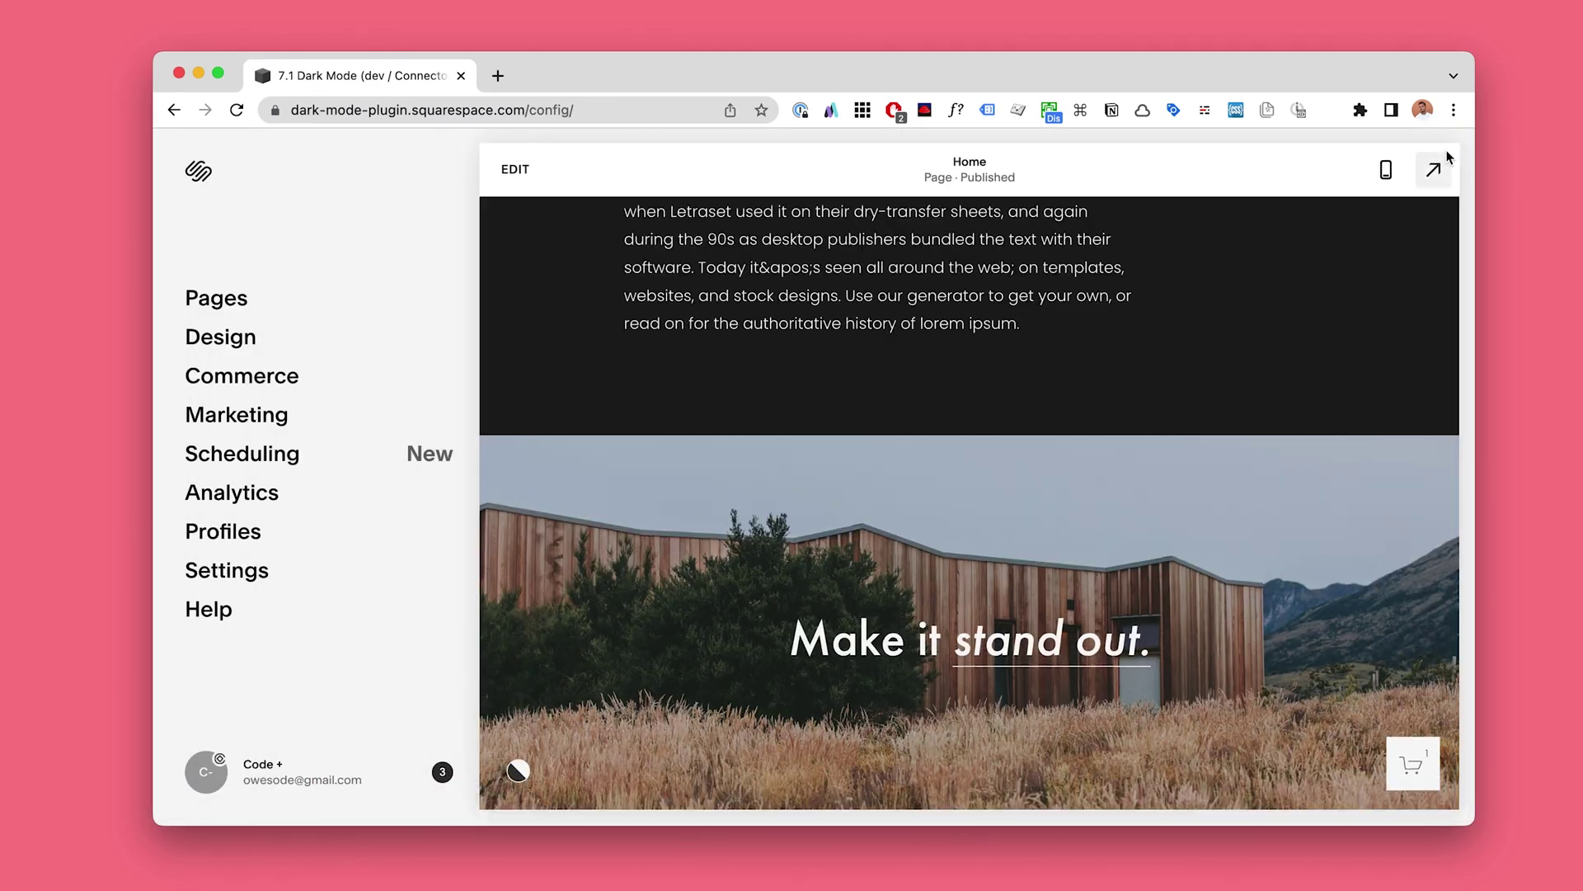
Open Design > Site Styles > Colors and edit the Dark 2 theme
left_click(215, 339)
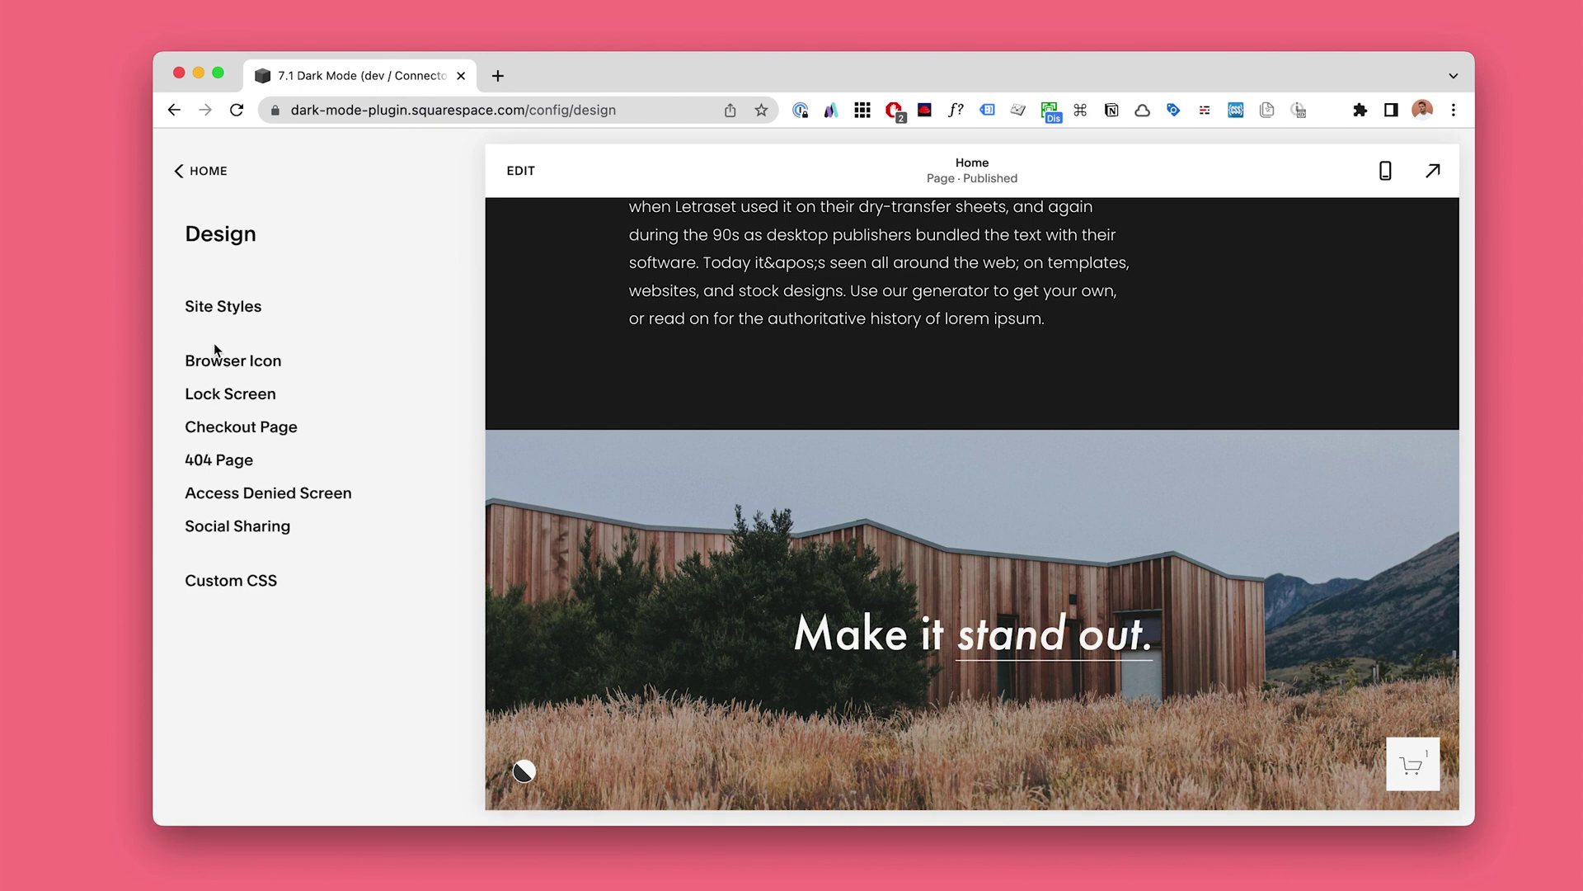
left_click(226, 310)
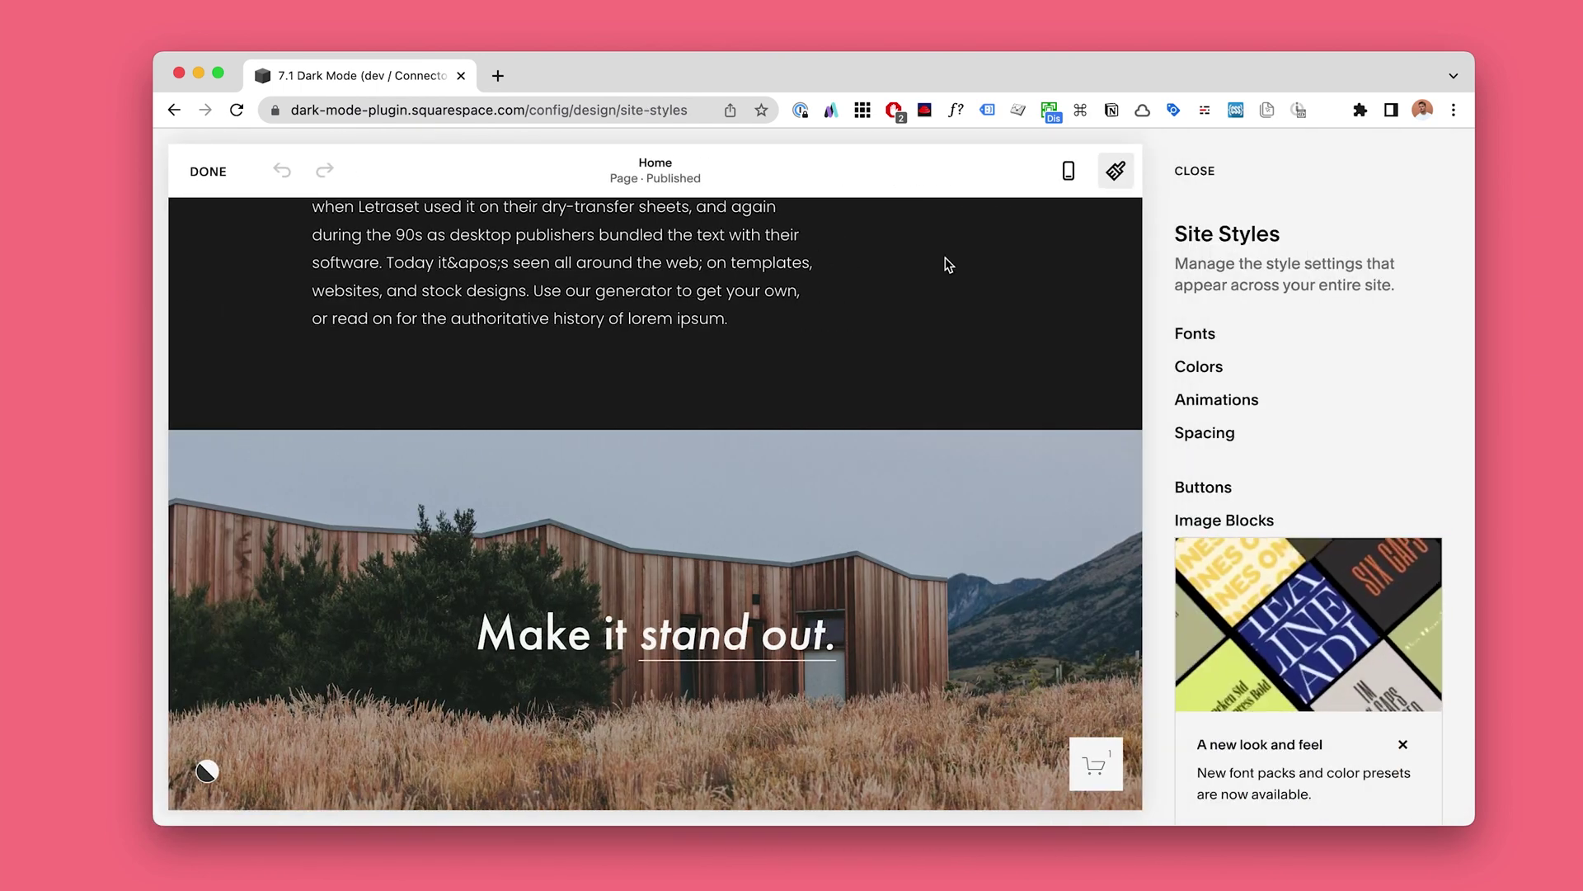
left_click(1204, 367)
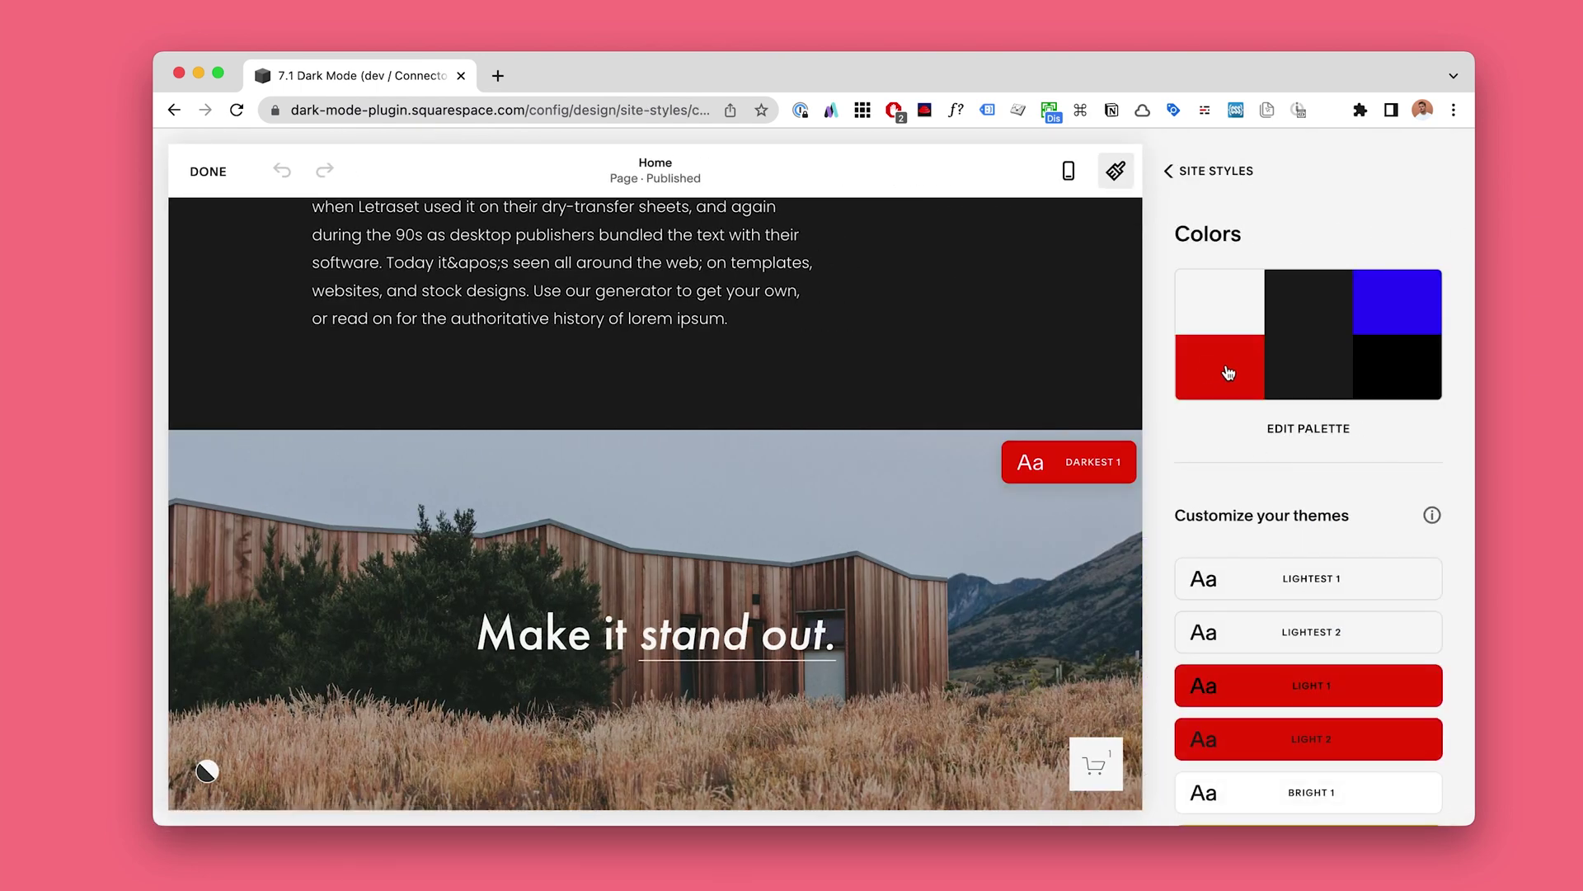
scroll(1357, 595, "down", 5)
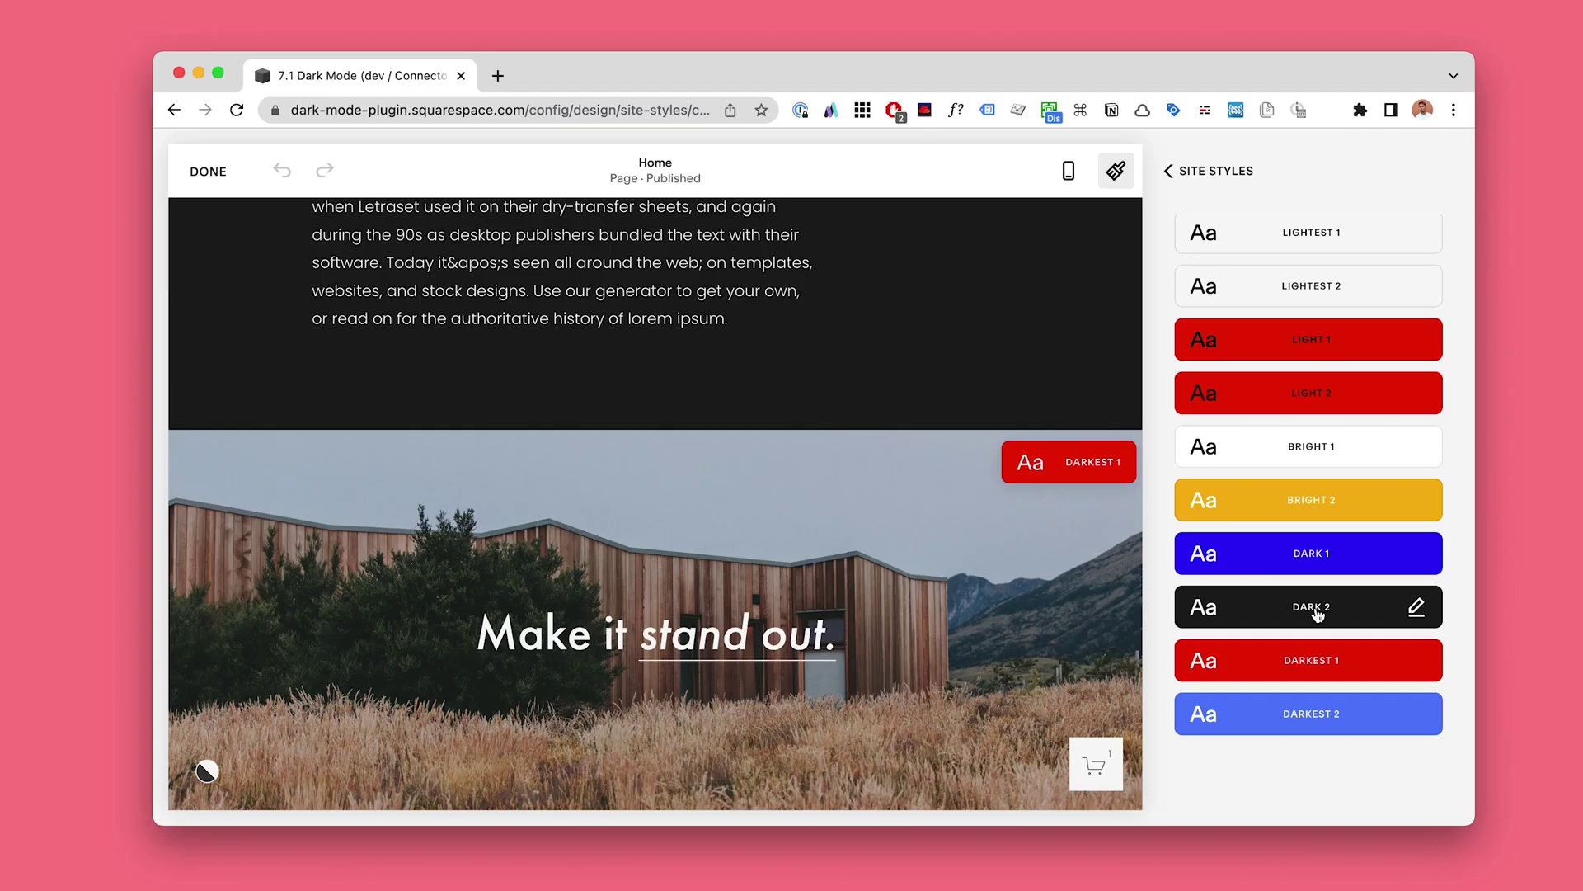
left_click(1418, 608)
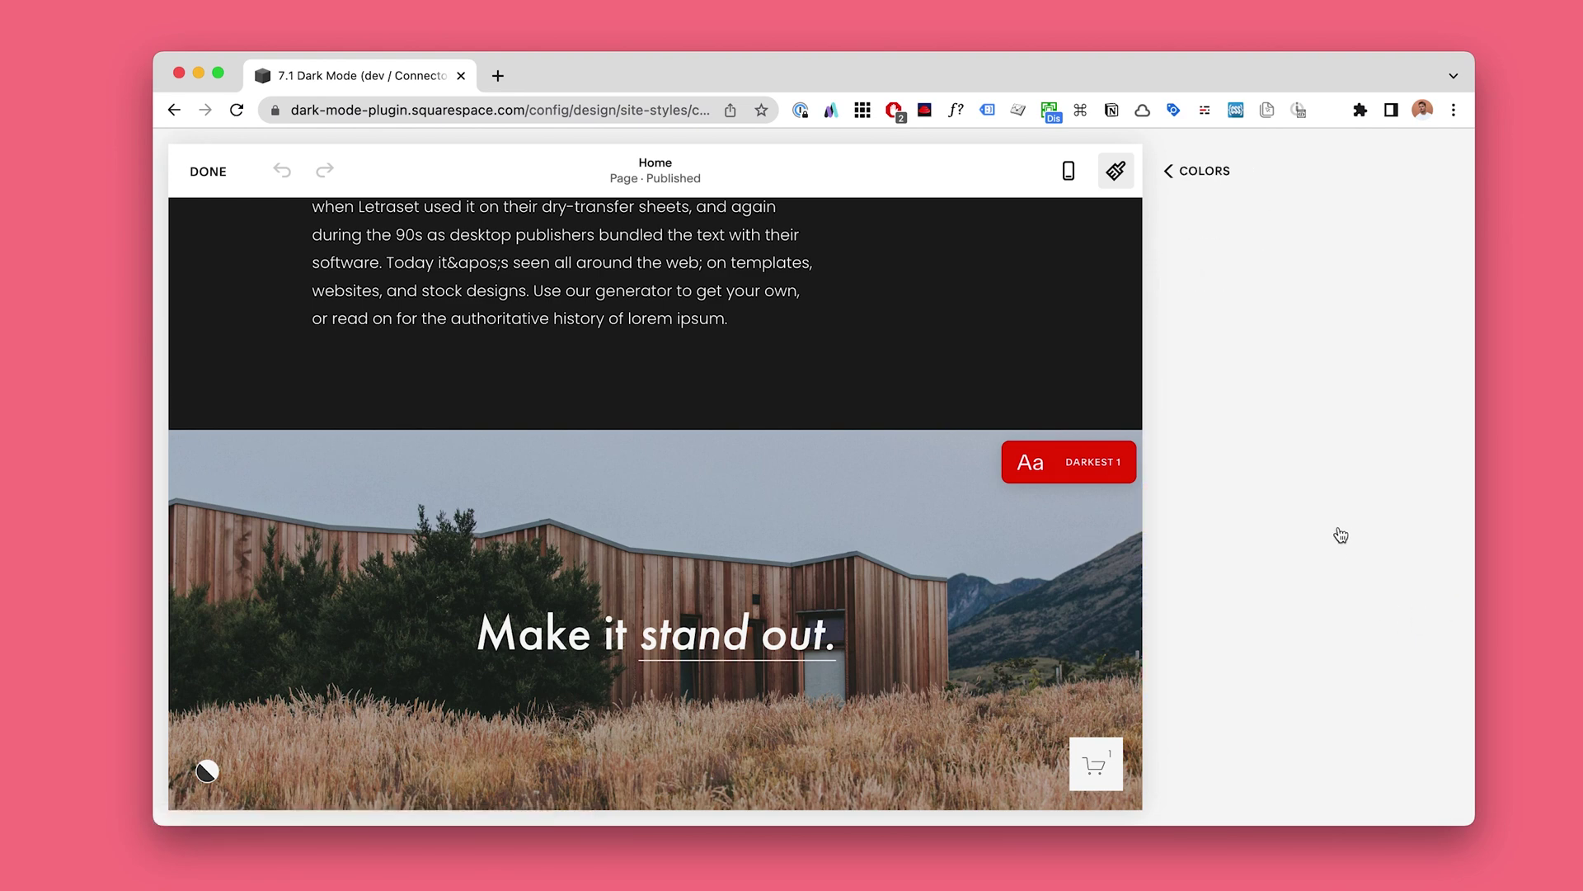
Set Dark 2's Text Links to the red swatch and save
scroll(1358, 548, "down", 8)
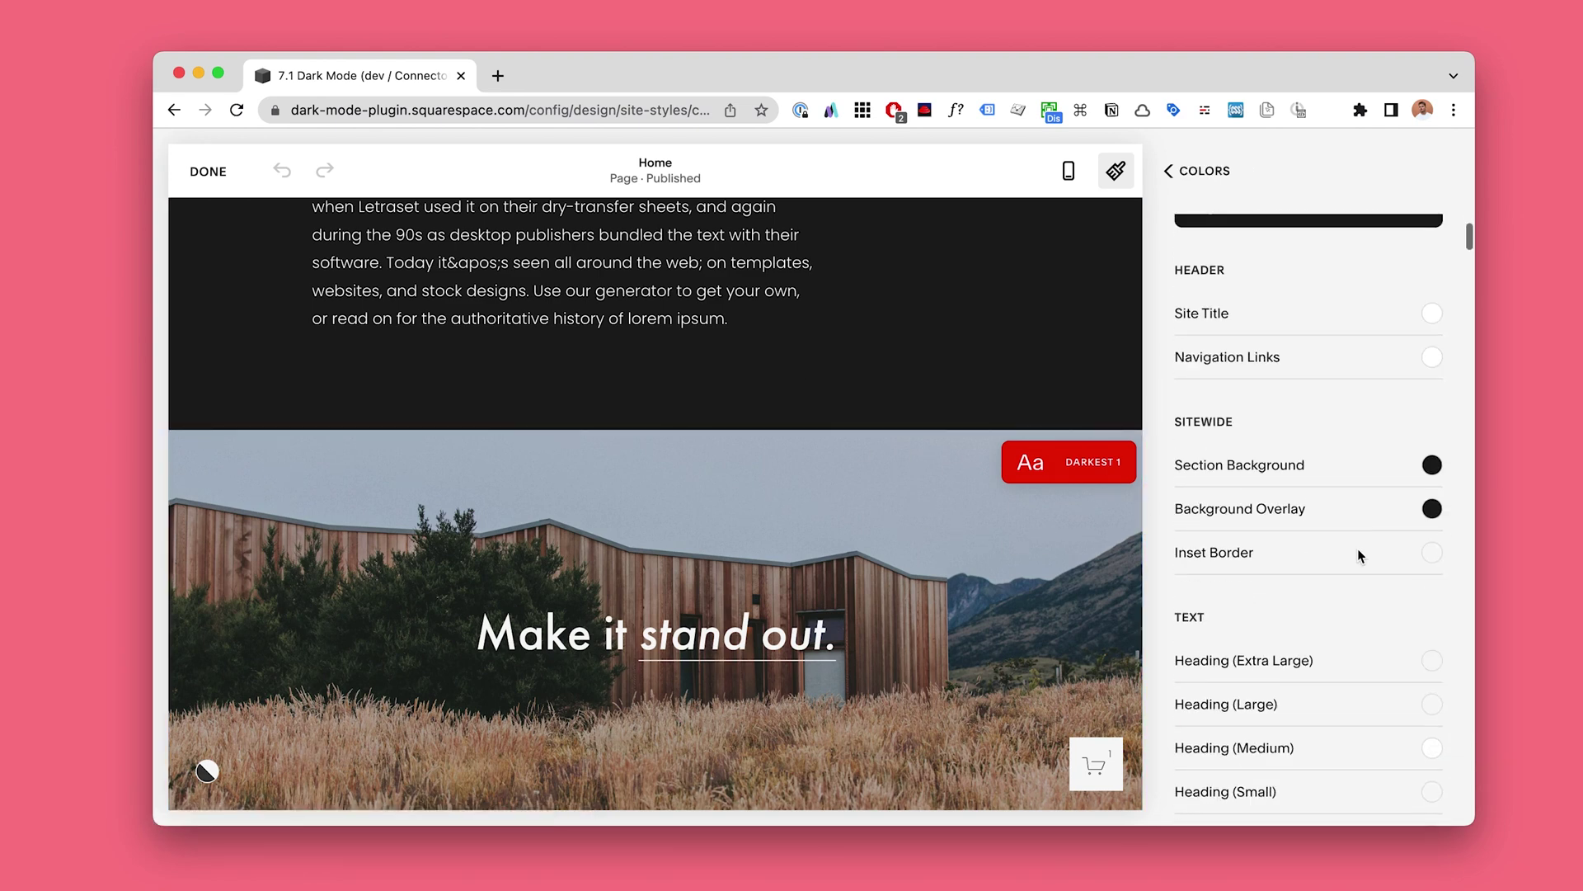
scroll(920, 395, "up", 3)
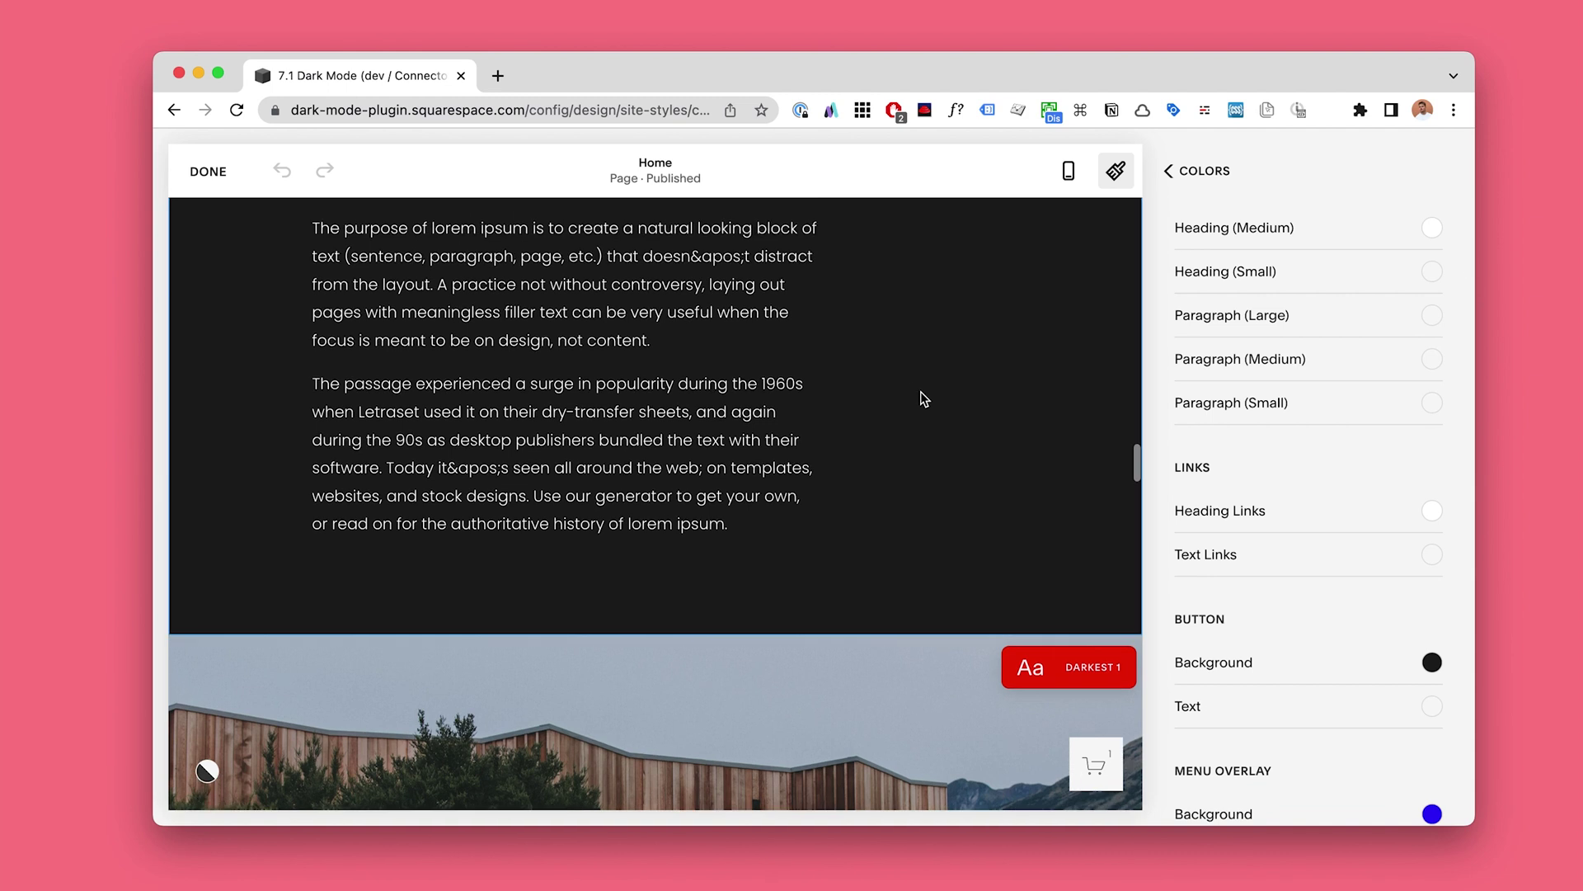
left_click(1432, 554)
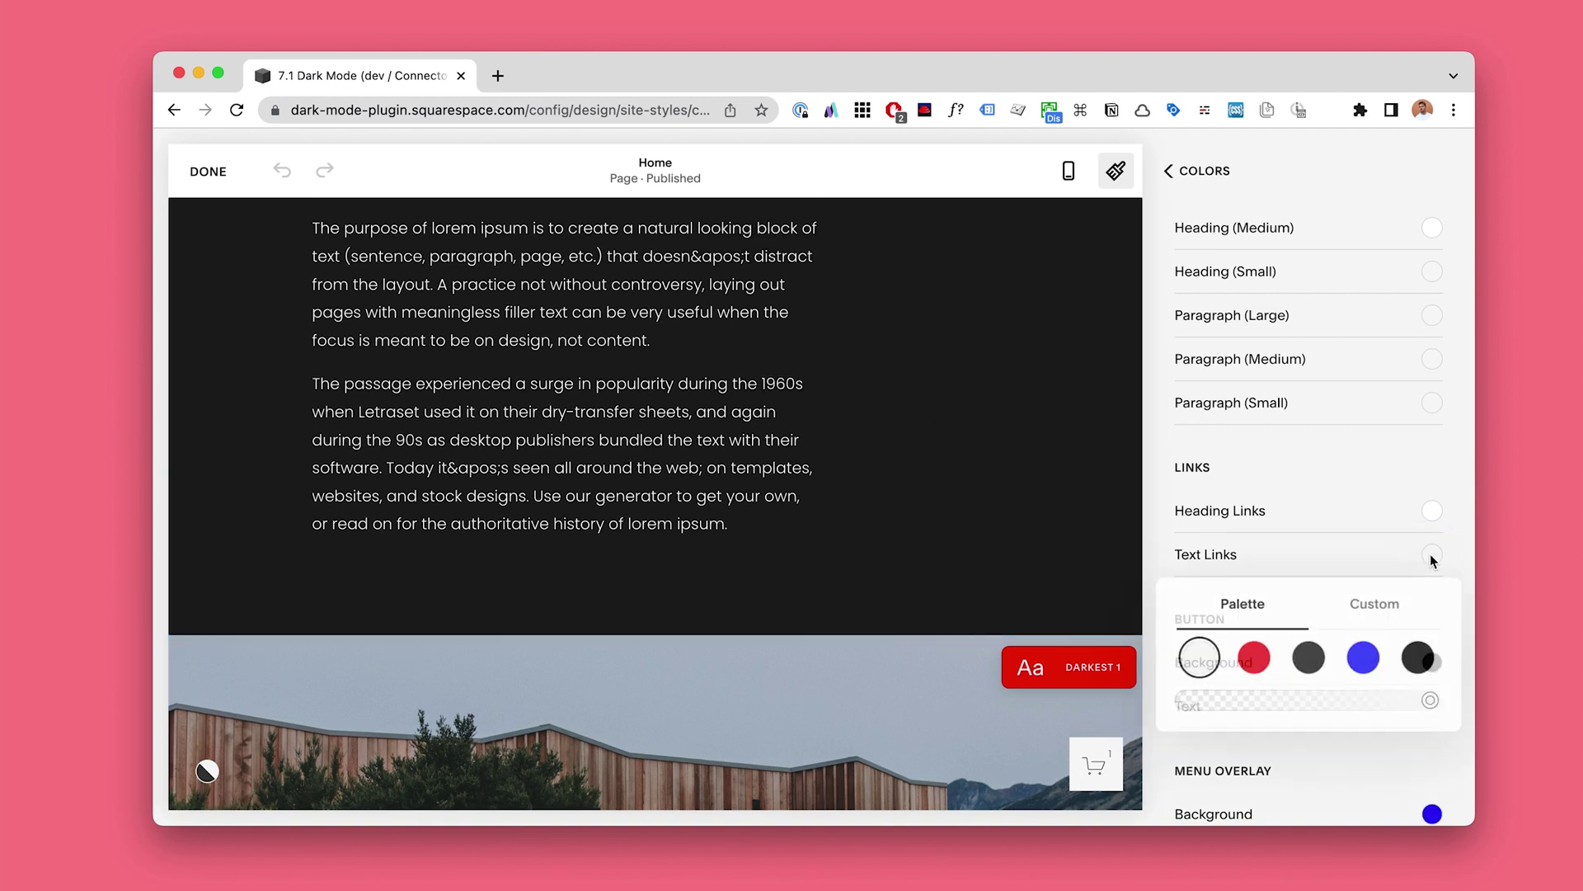
left_click(1253, 658)
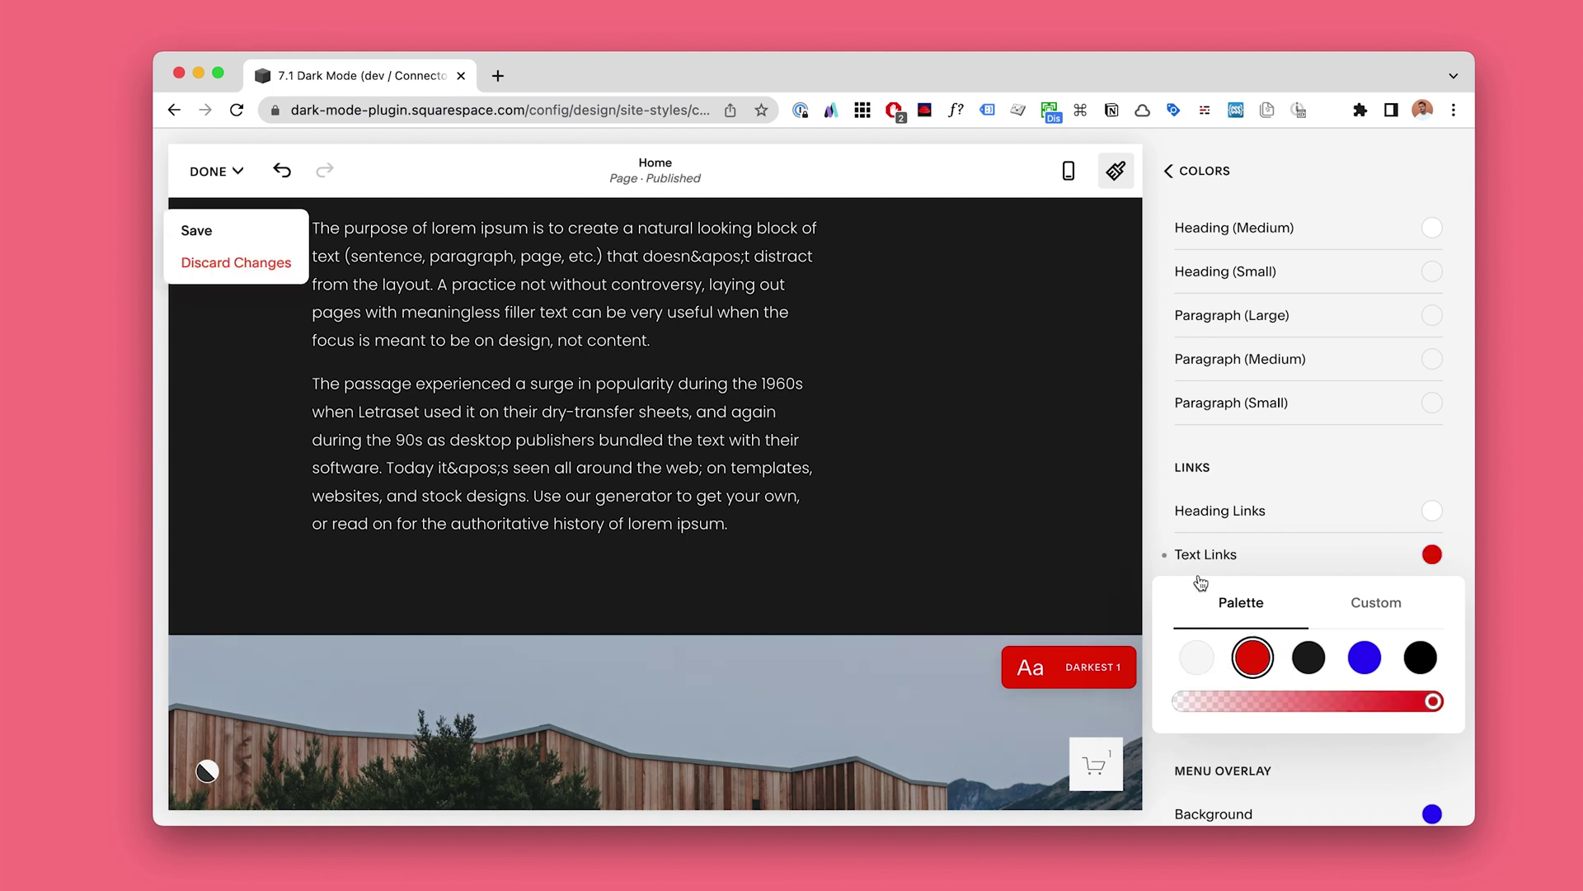
left_click(989, 481)
scroll(985, 481, "up", 4)
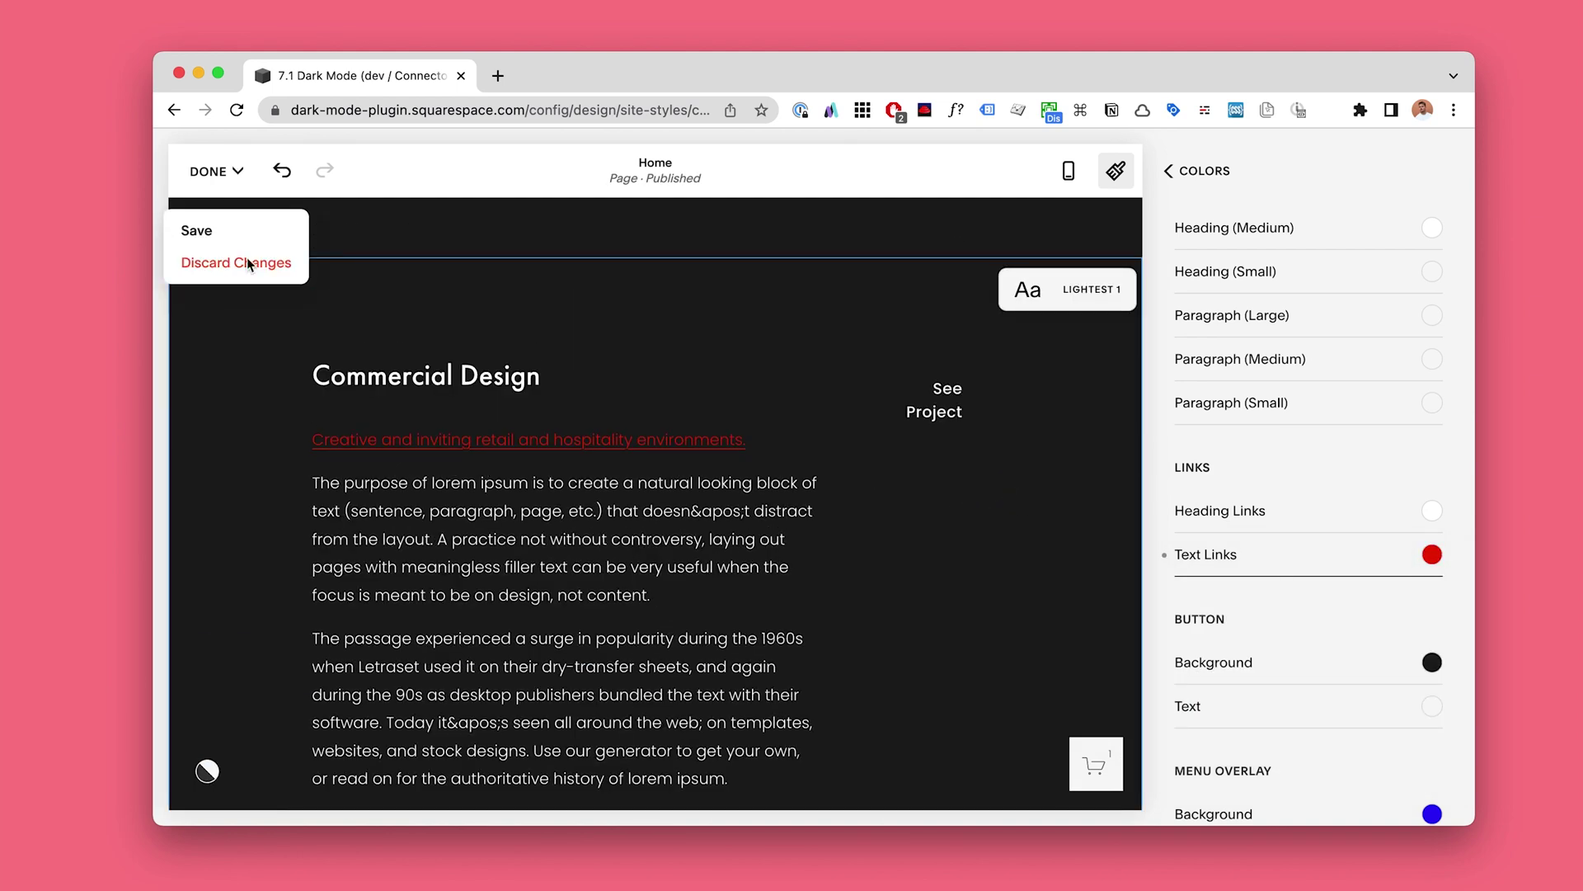
left_click(211, 234)
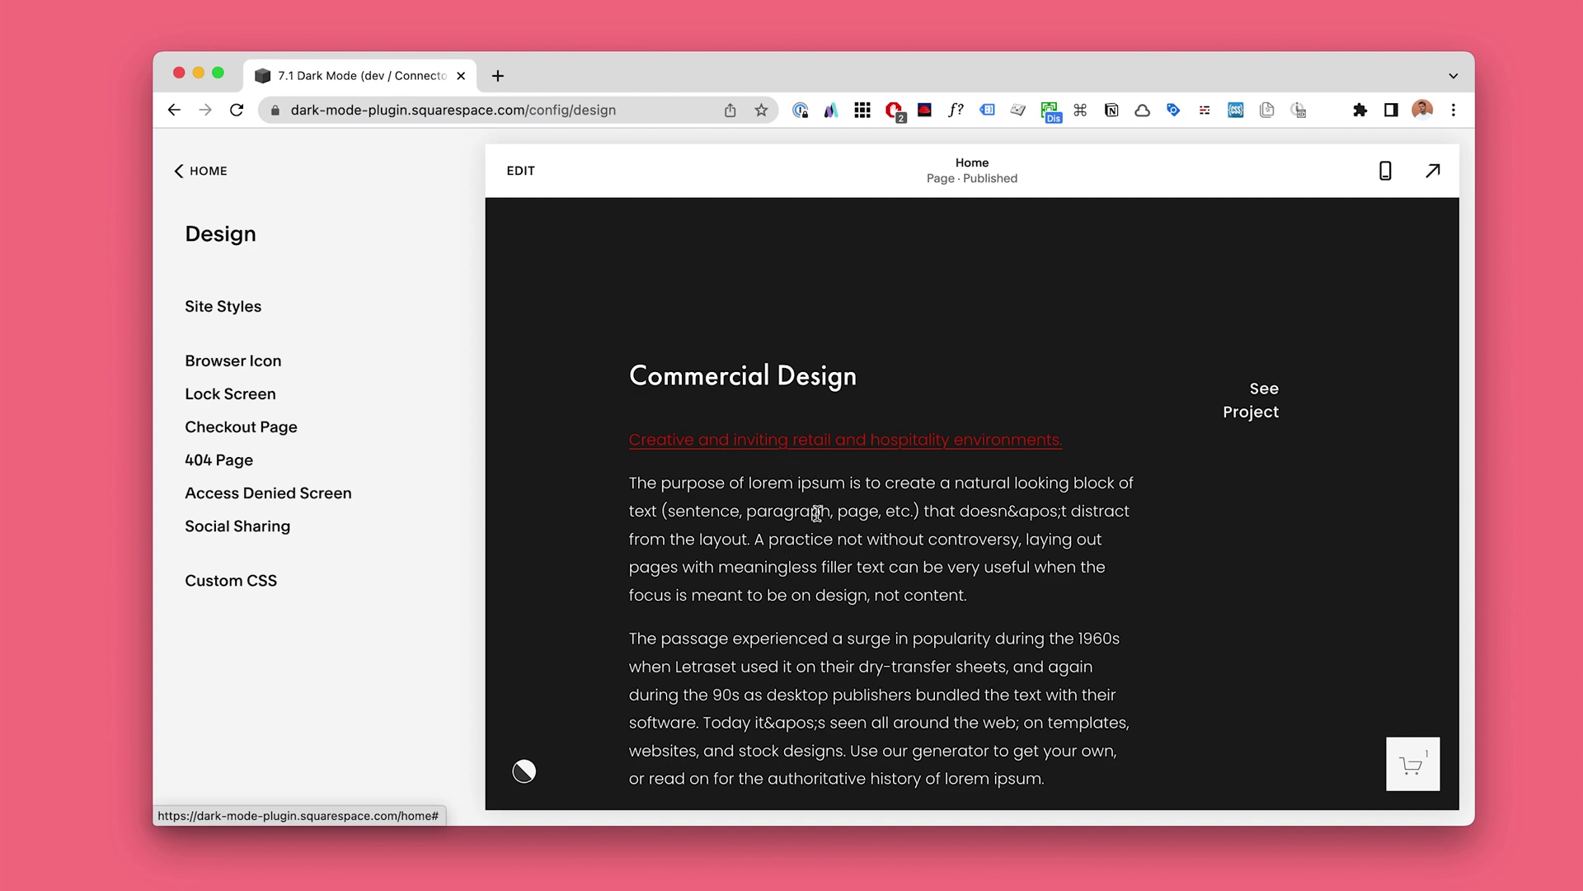
scroll(830, 620, "up", 15)
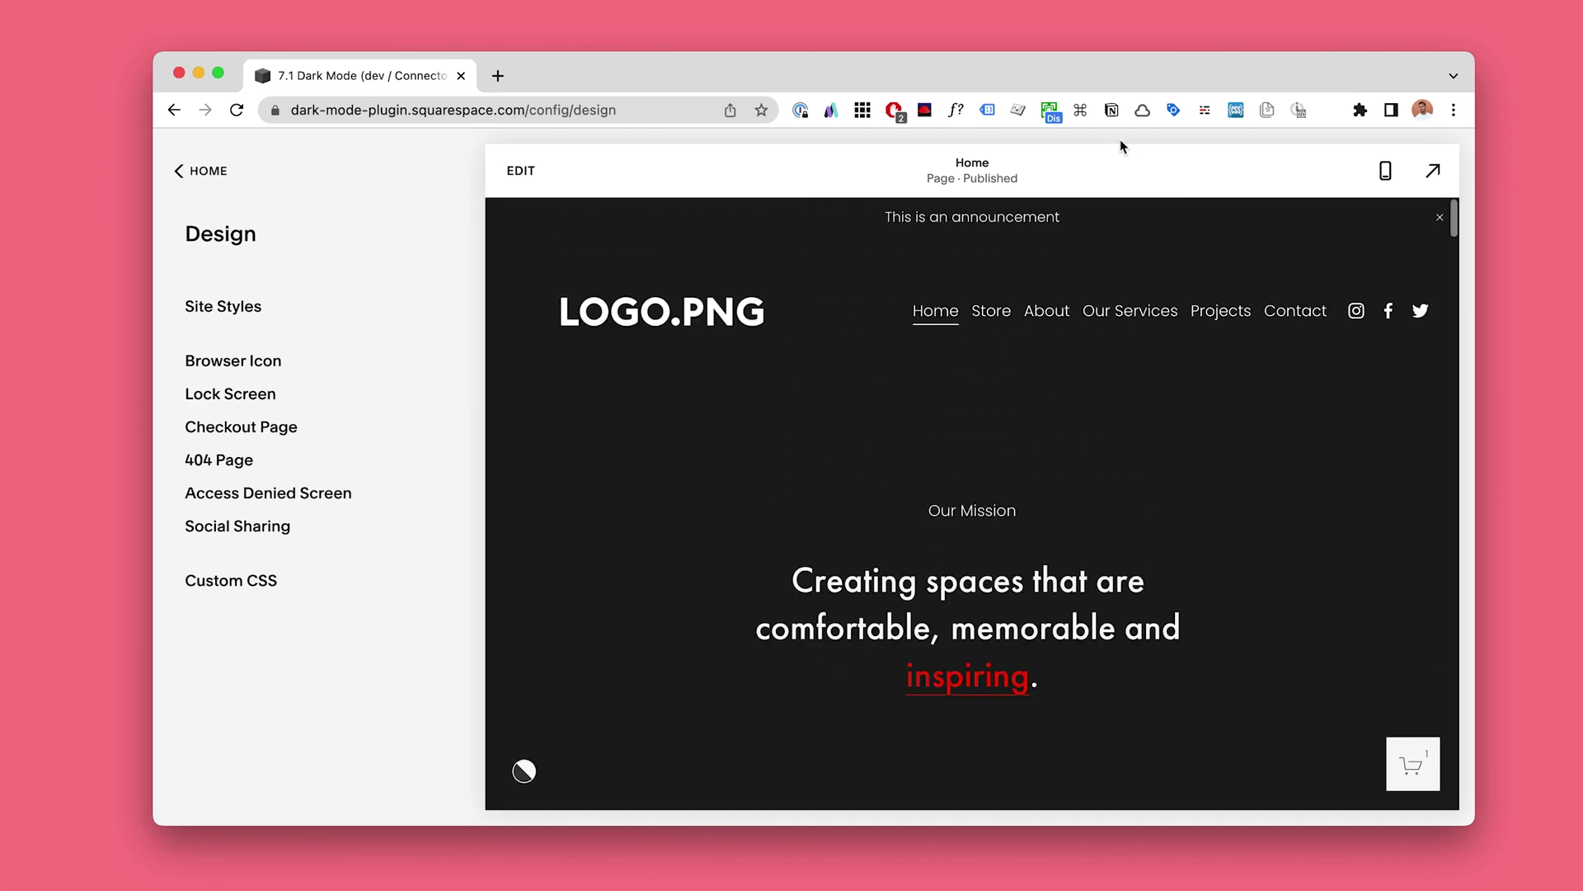
left_click_drag(959, 216, 1078, 219)
Reopen Site Styles colours and start editing the Dark 2 theme
left_click(252, 309)
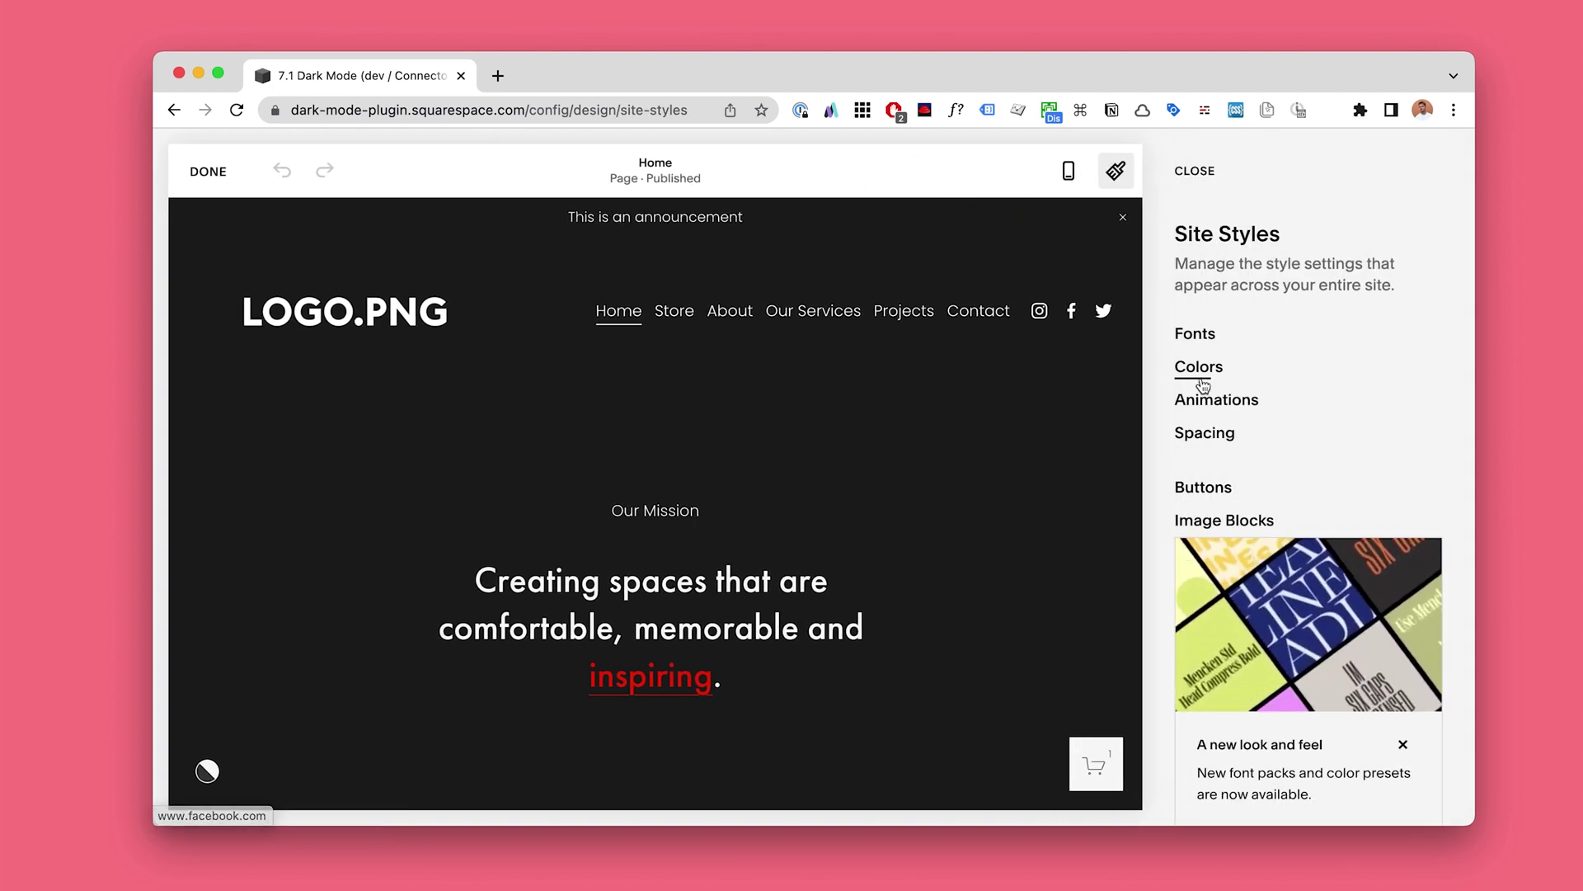
left_click(1200, 369)
scroll(1377, 569, "down", 4)
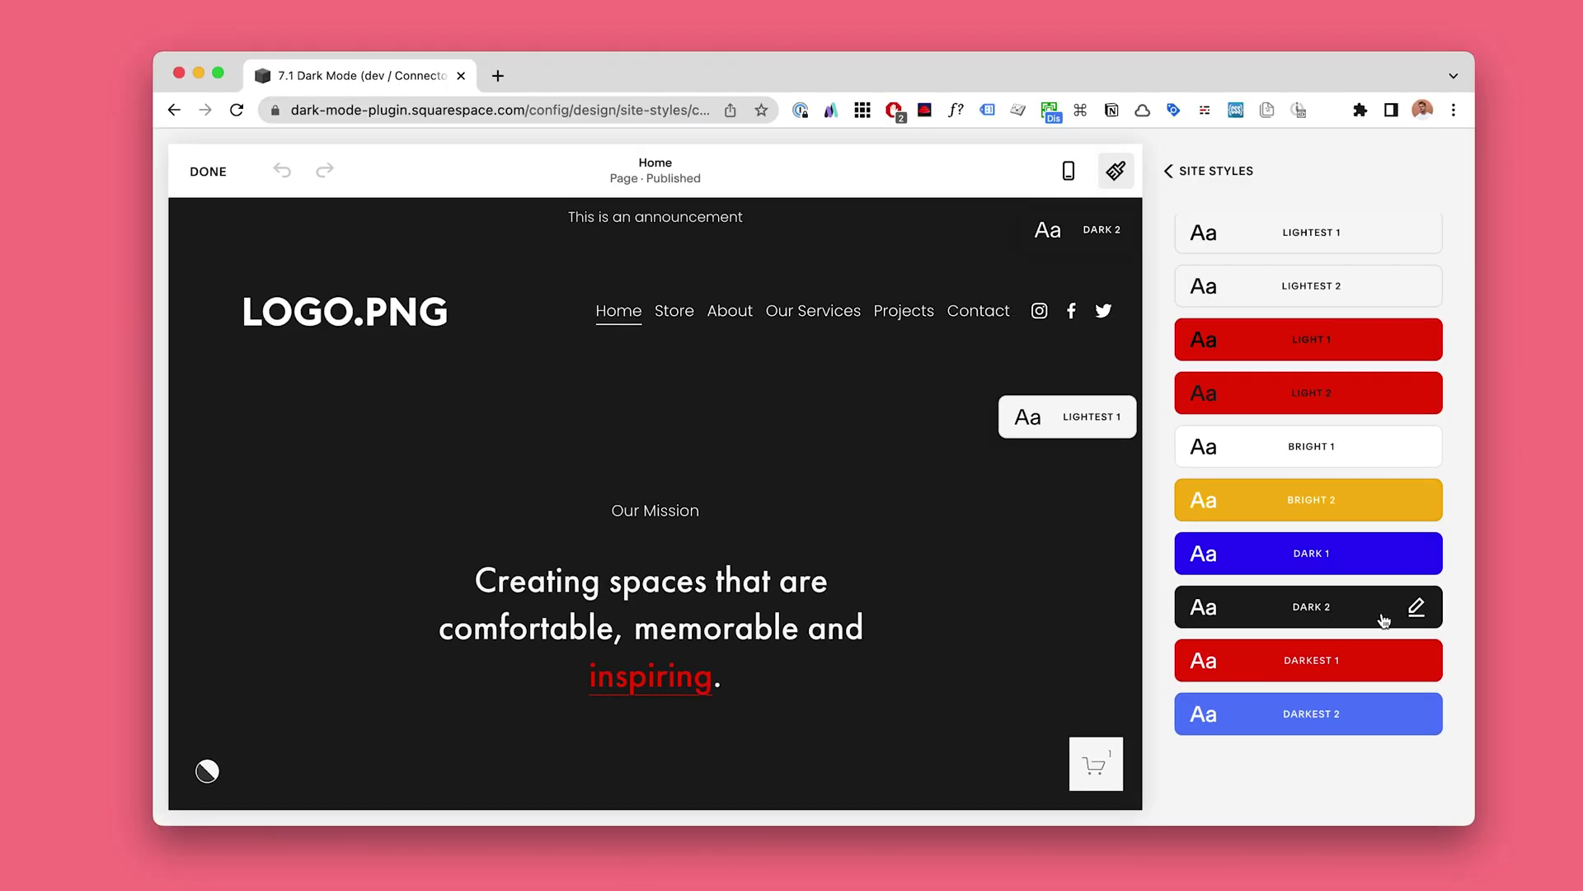
left_click(1419, 609)
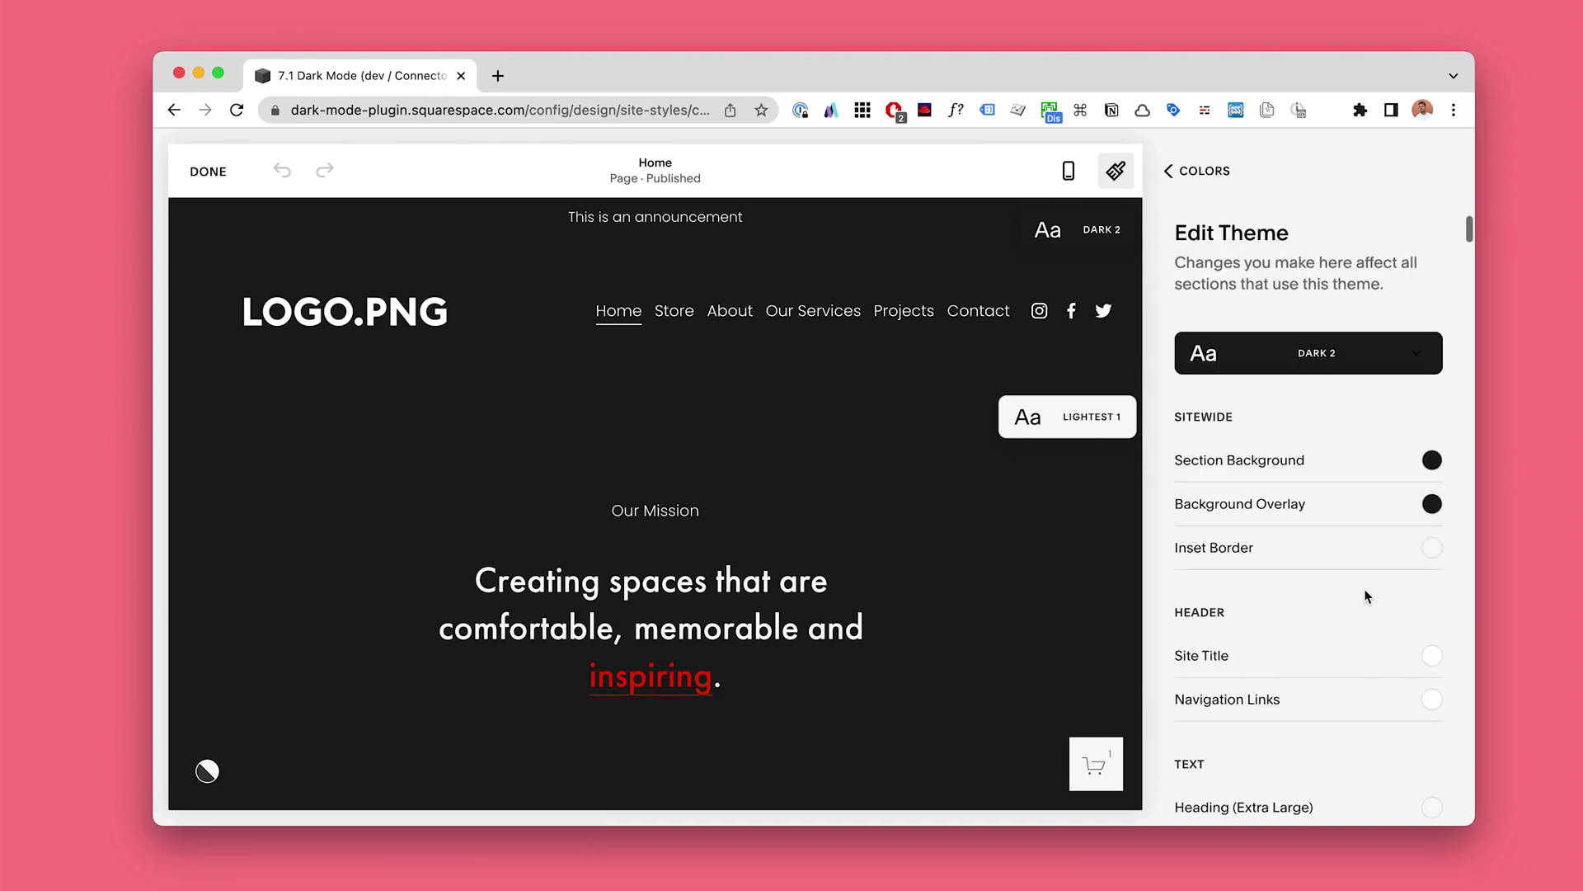
scroll(1366, 597, "down", 15)
scroll(1366, 596, "down", 2)
Set the announcement bar background to white and its text to dark, then save
left_click(1432, 520)
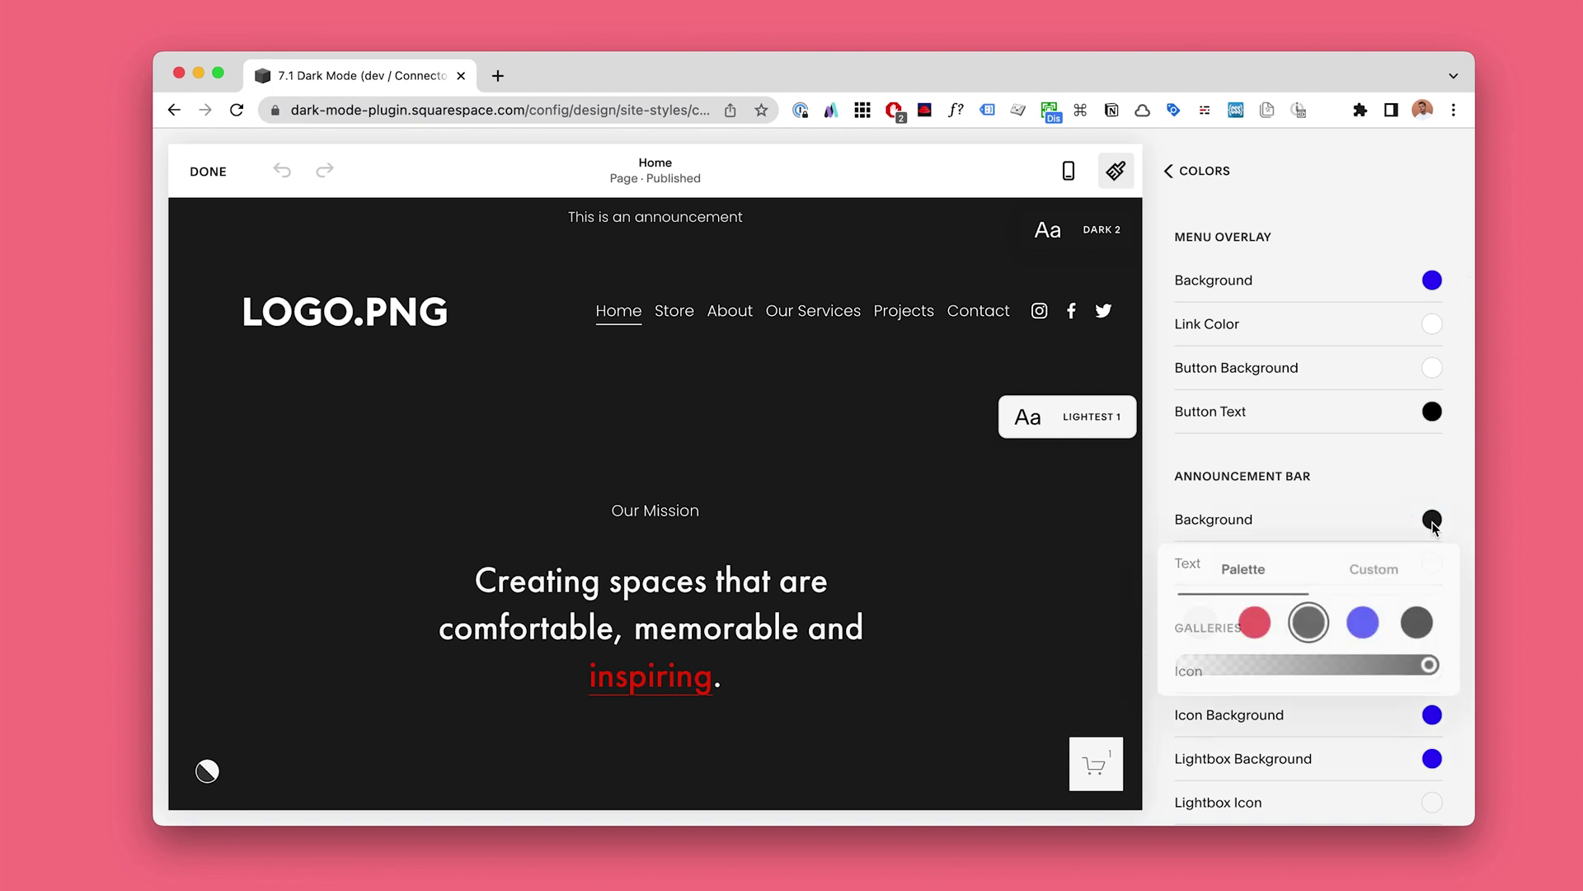
left_click(1198, 624)
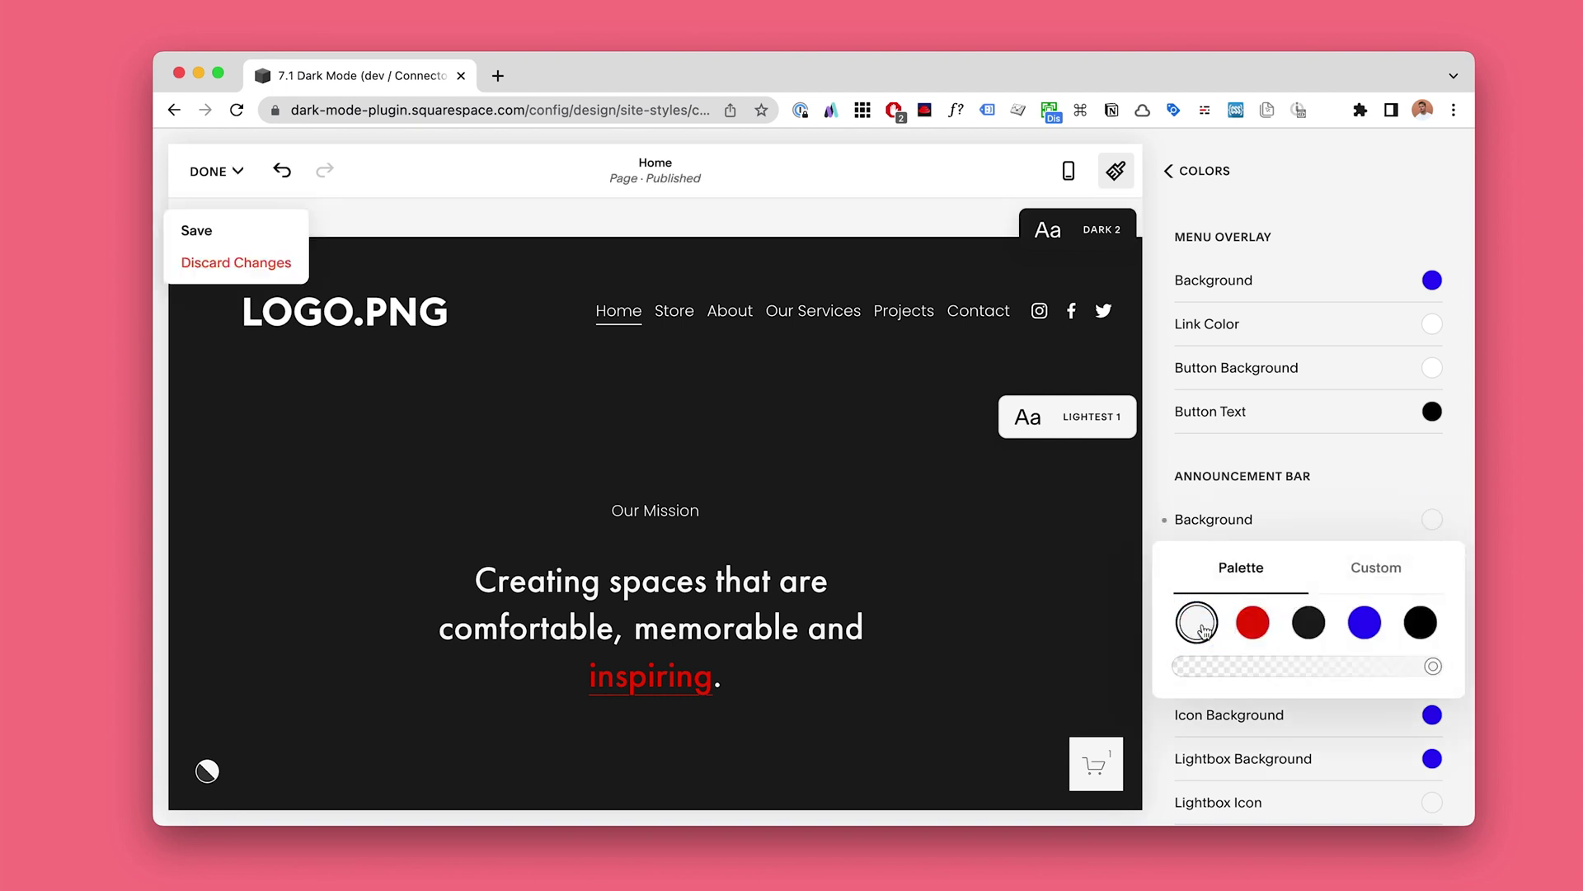
left_click(1336, 505)
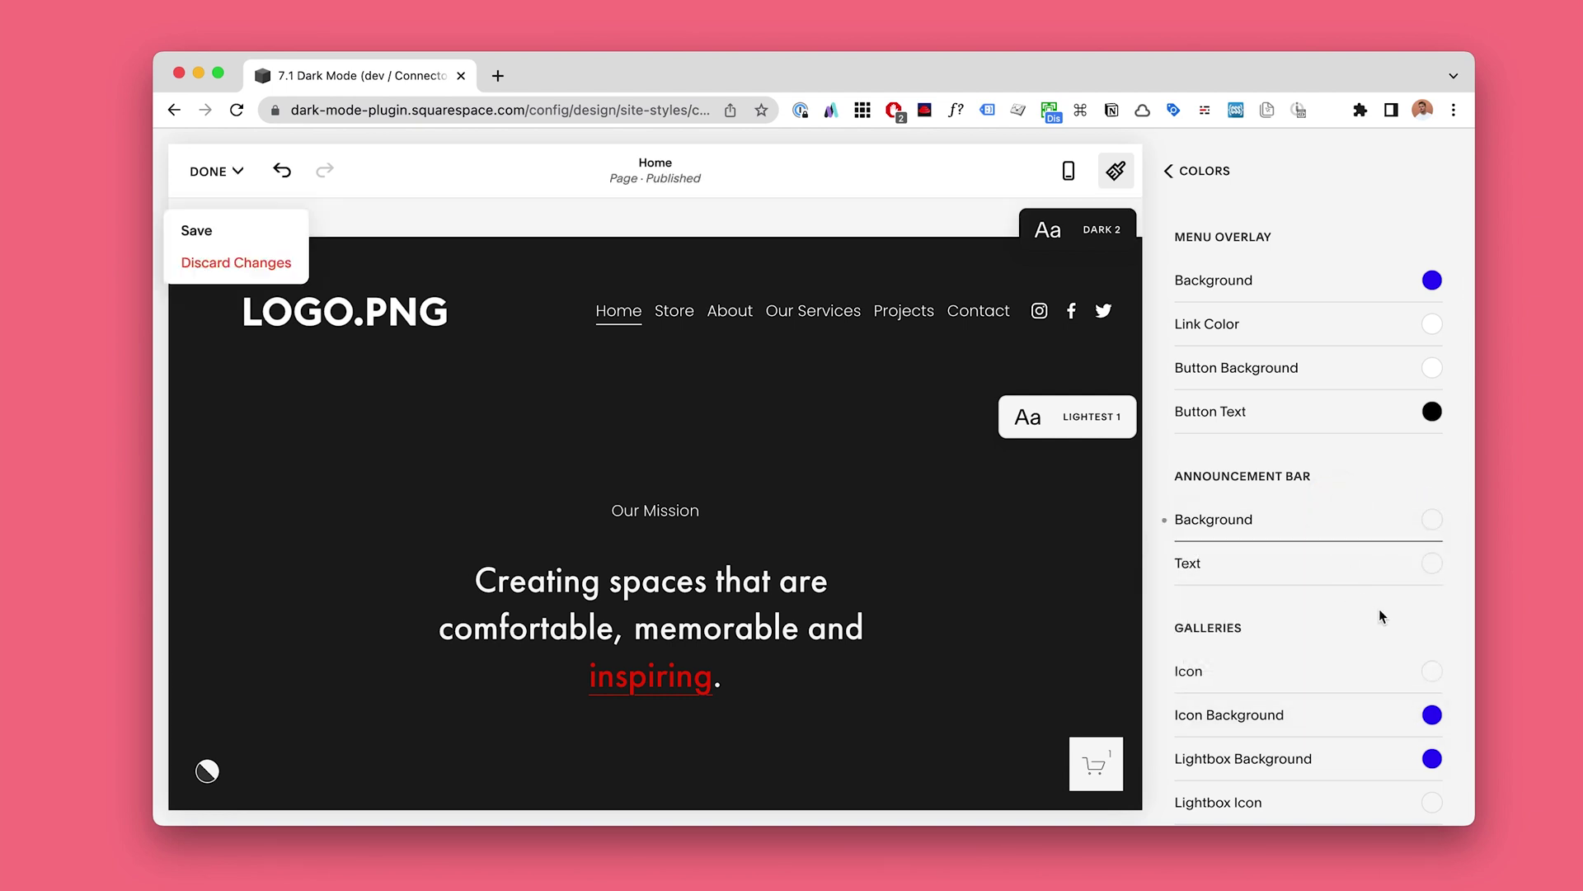
left_click(1431, 563)
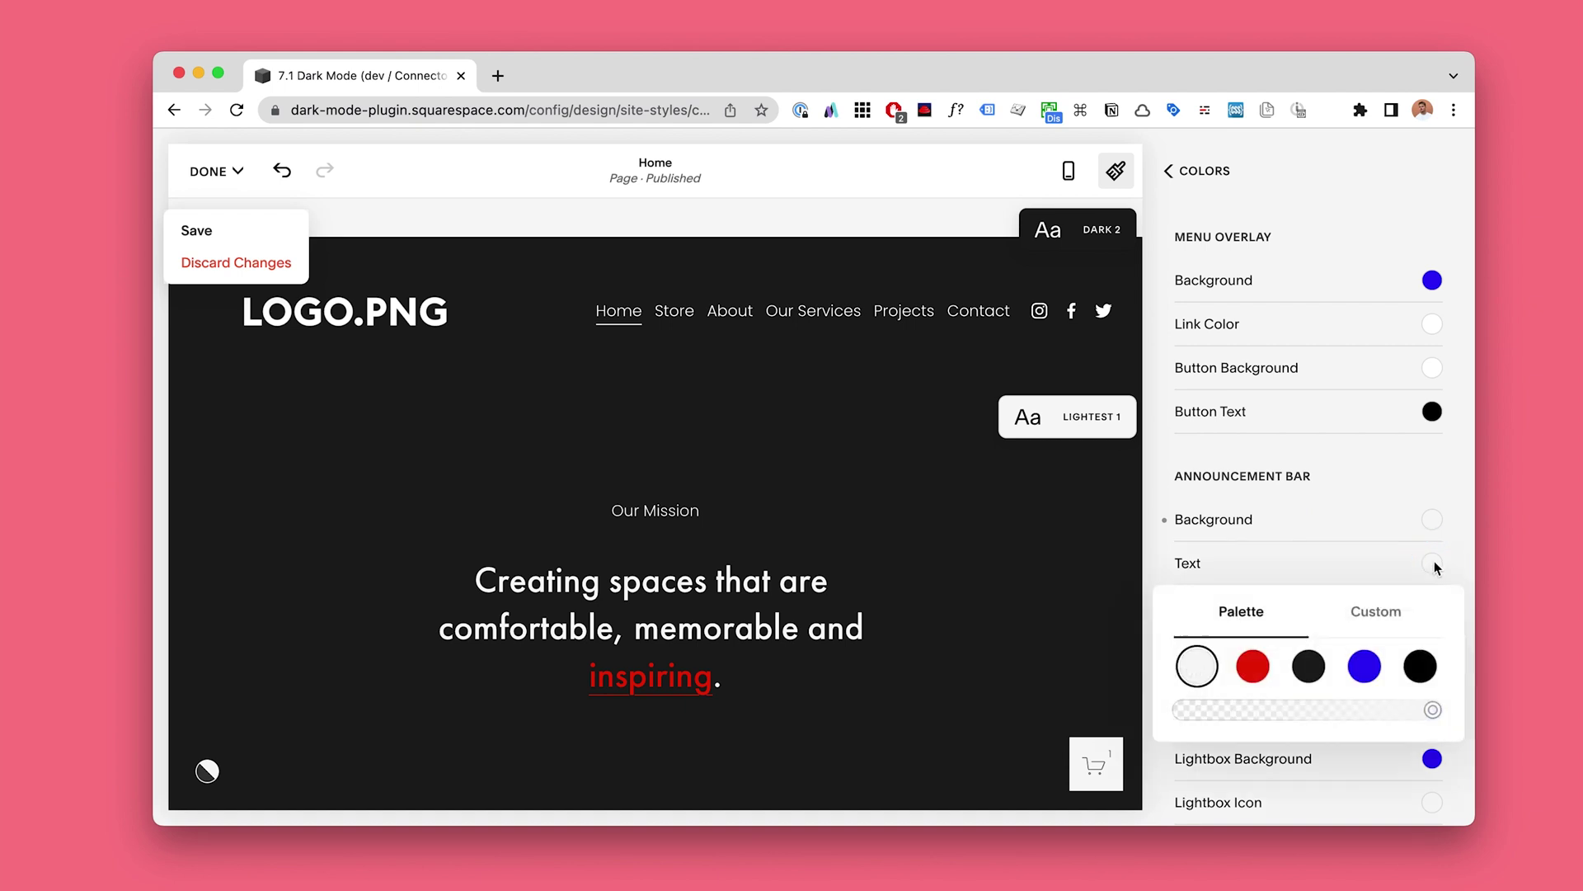
left_click(1308, 666)
left_click(1343, 523)
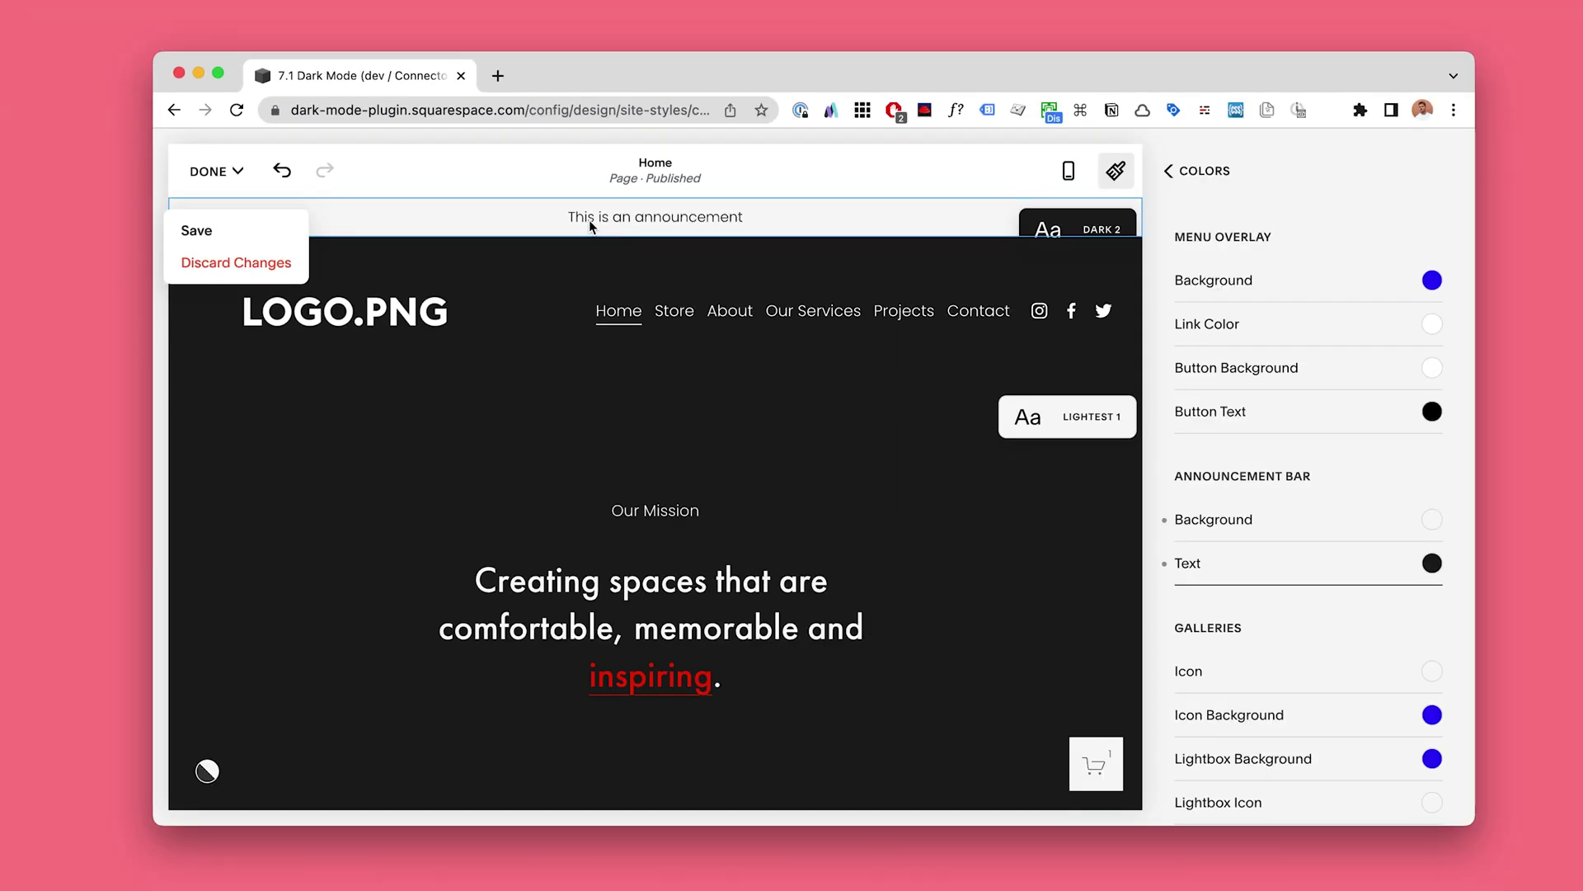
left_click(221, 236)
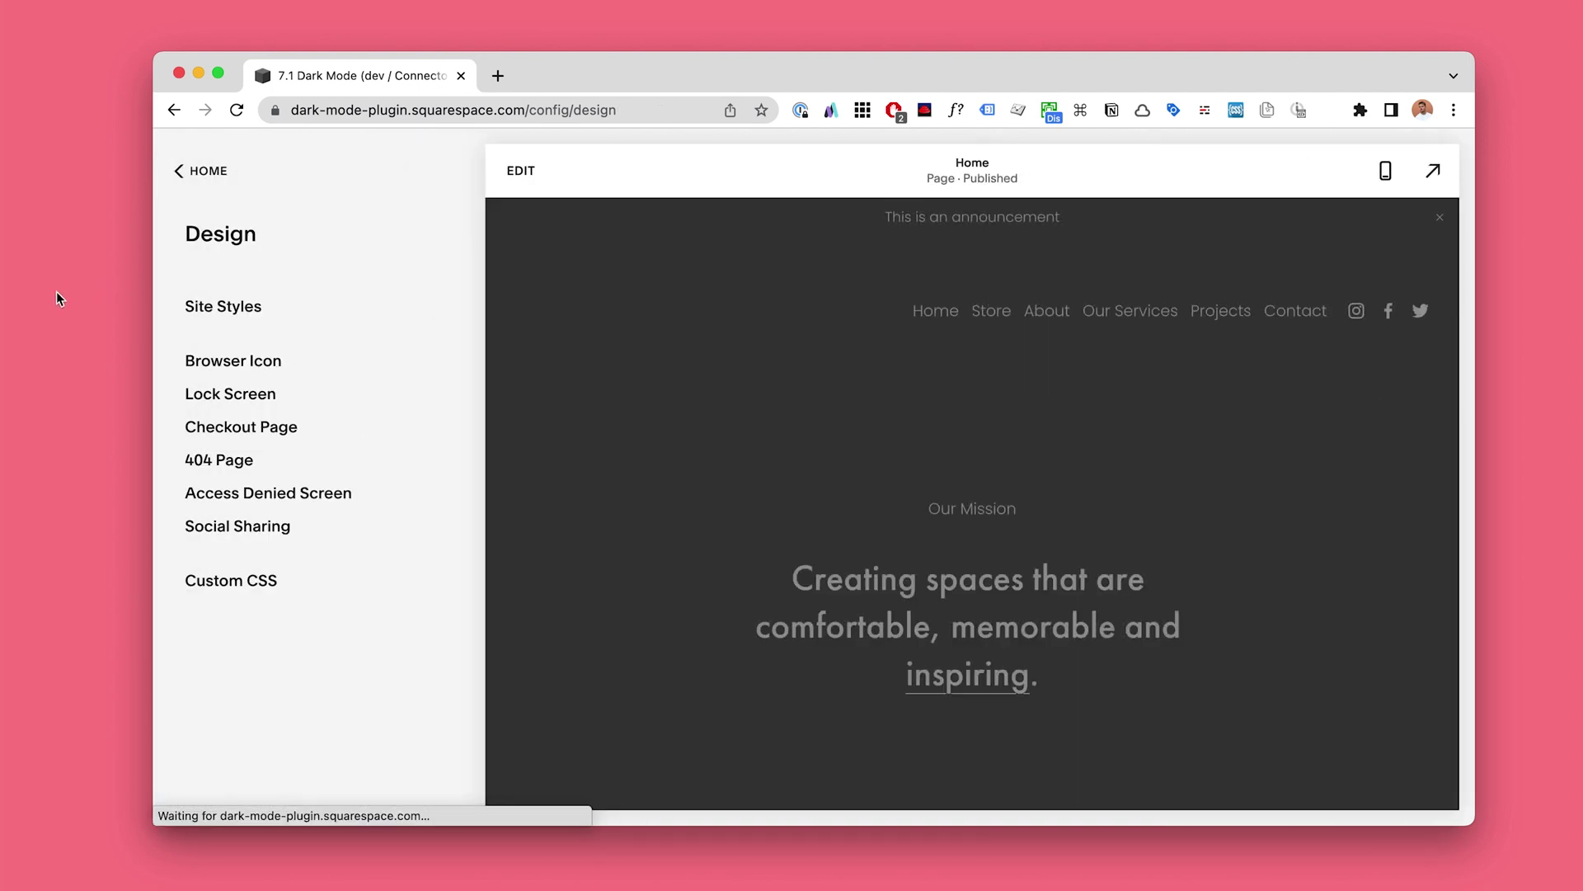
Open site colours and test the live dark mode toggle on and off
left_click(222, 307)
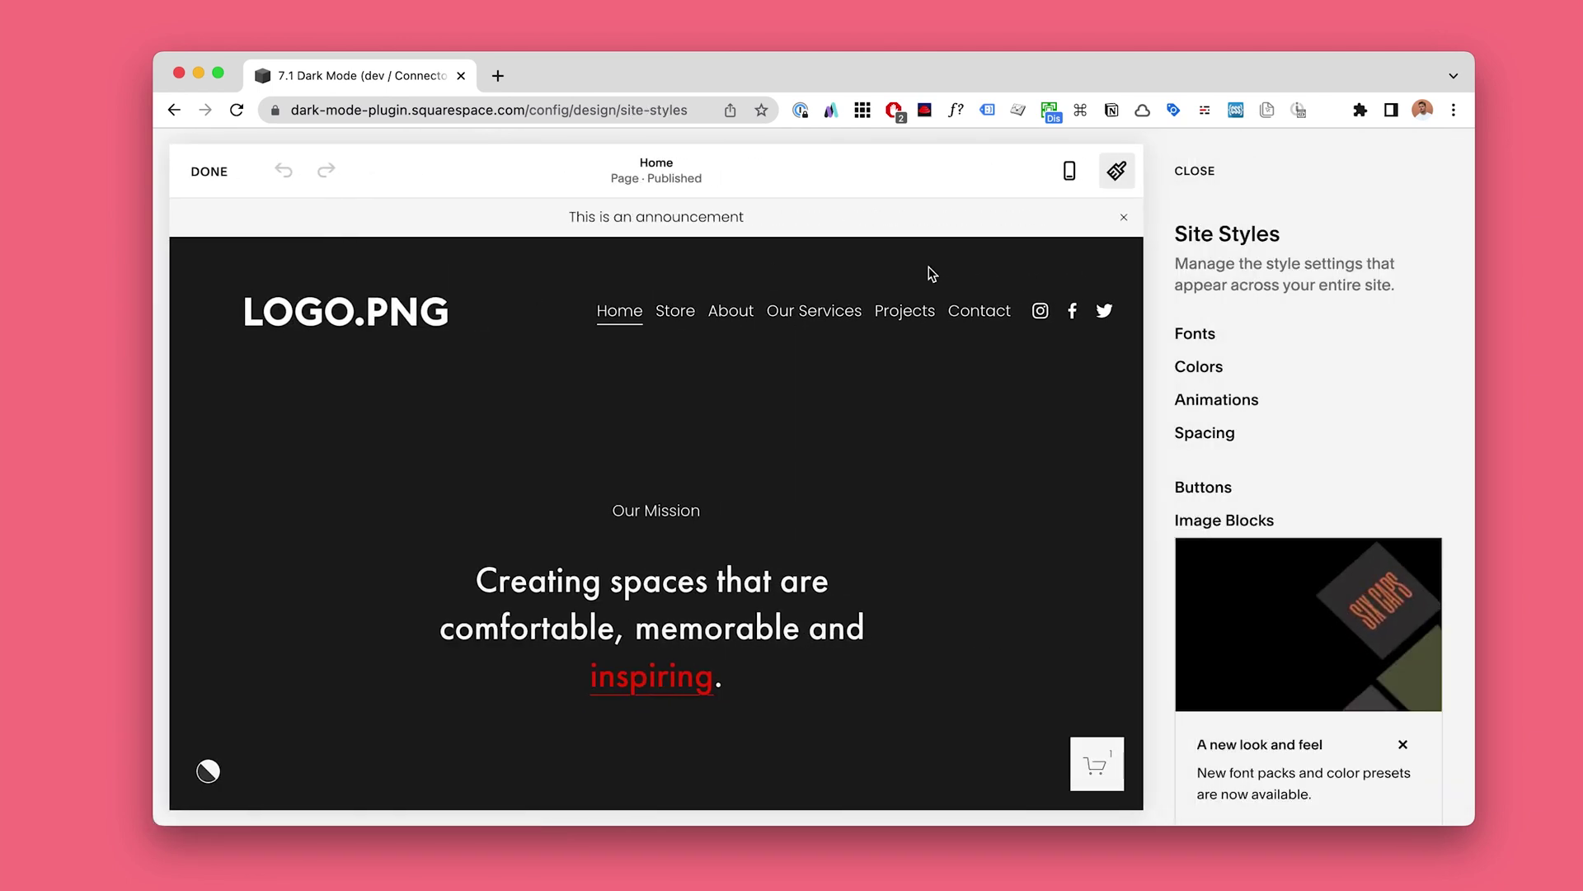
left_click(1198, 366)
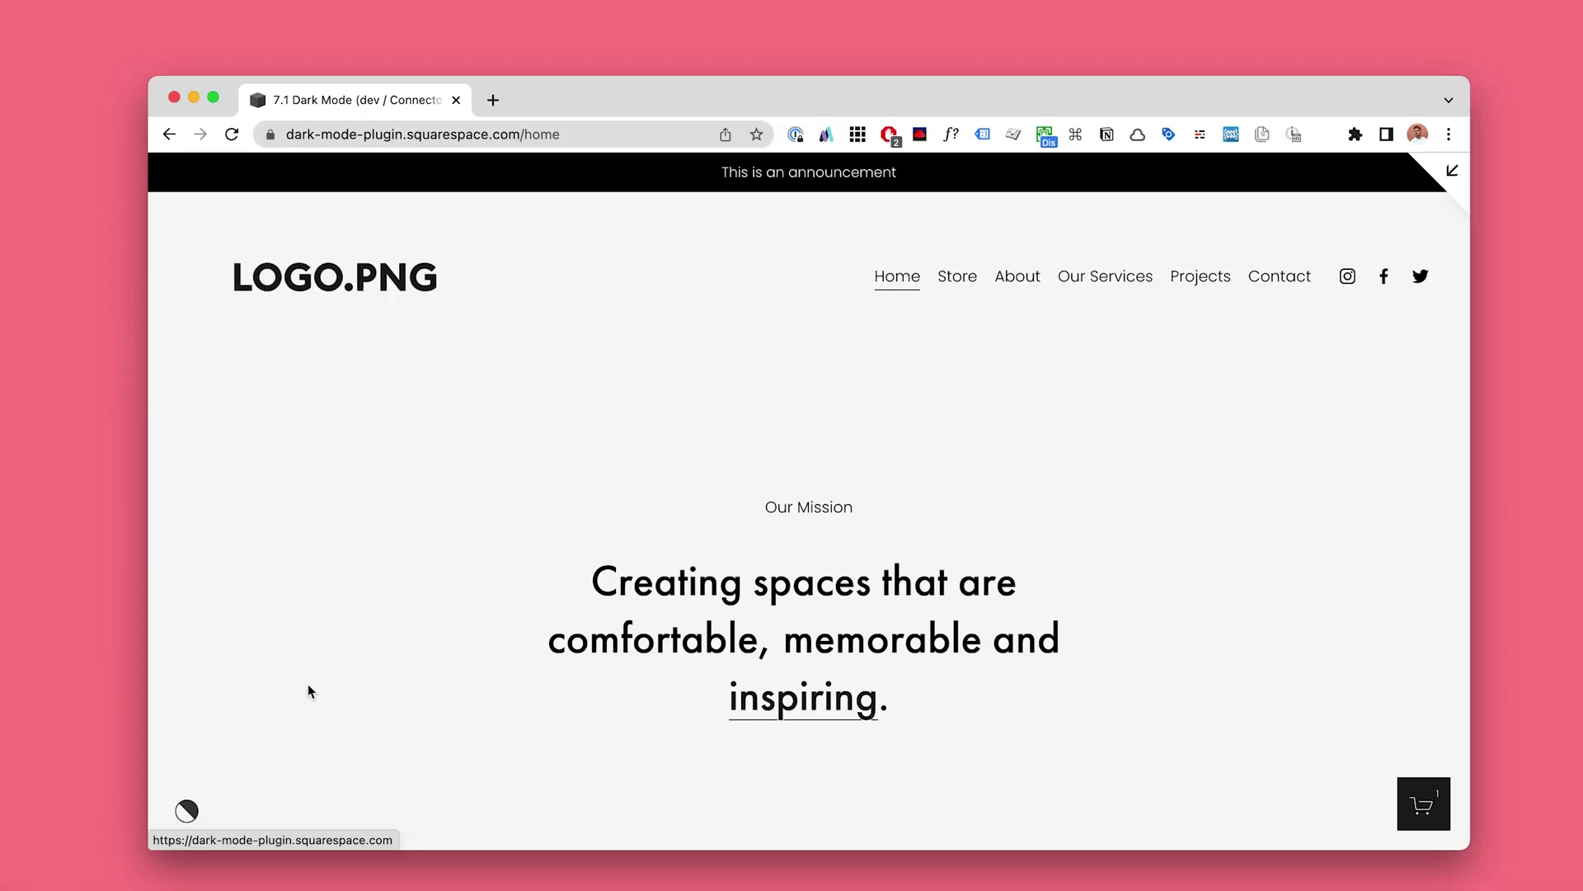
left_click(186, 812)
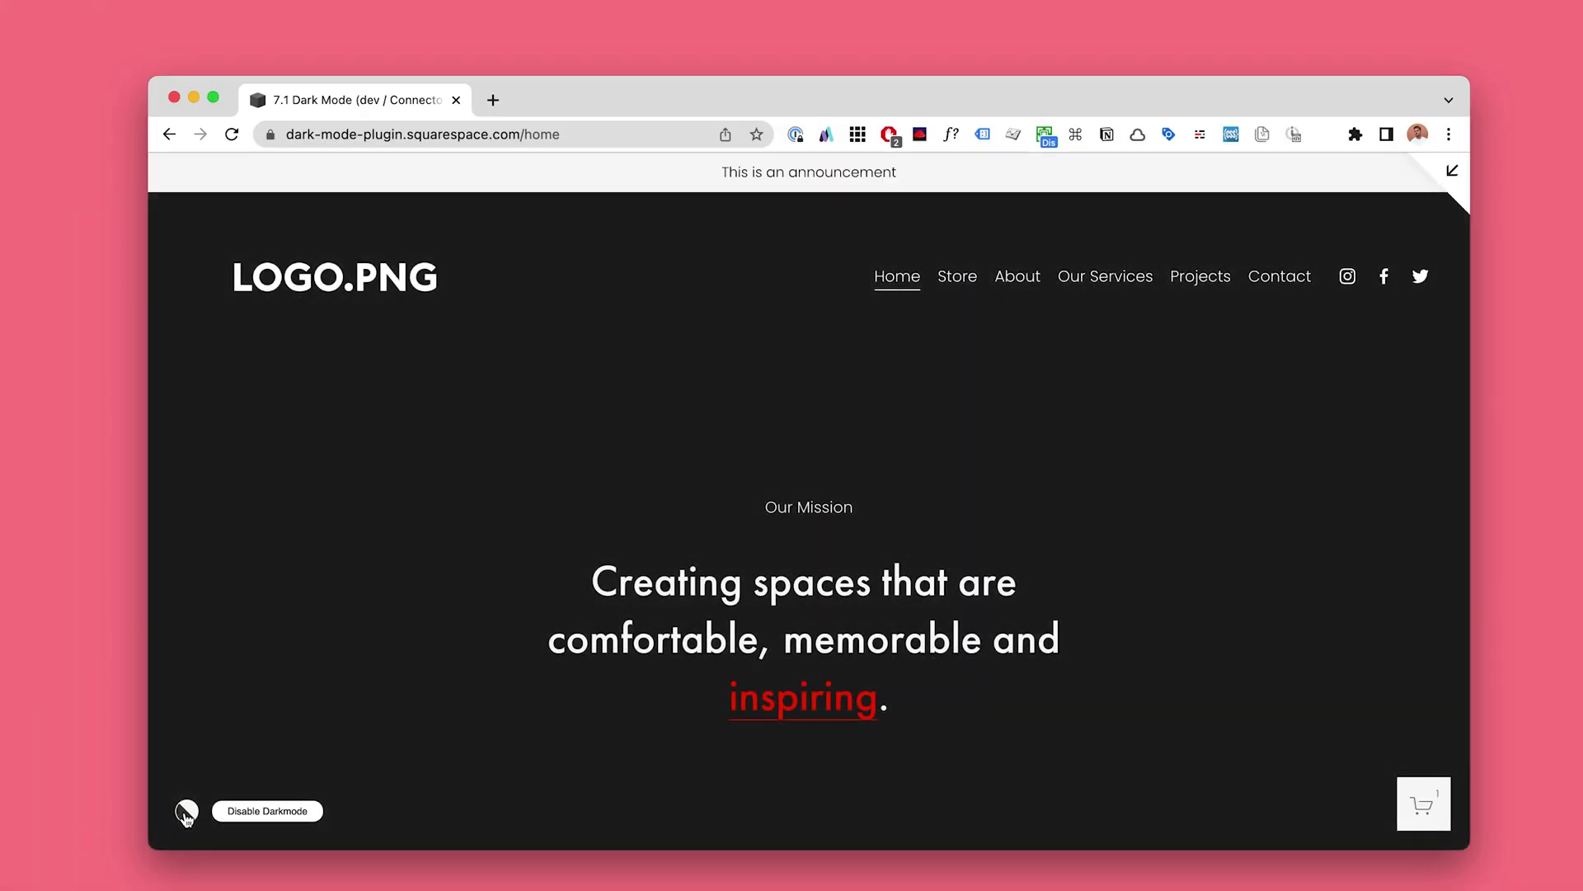
left_click(186, 813)
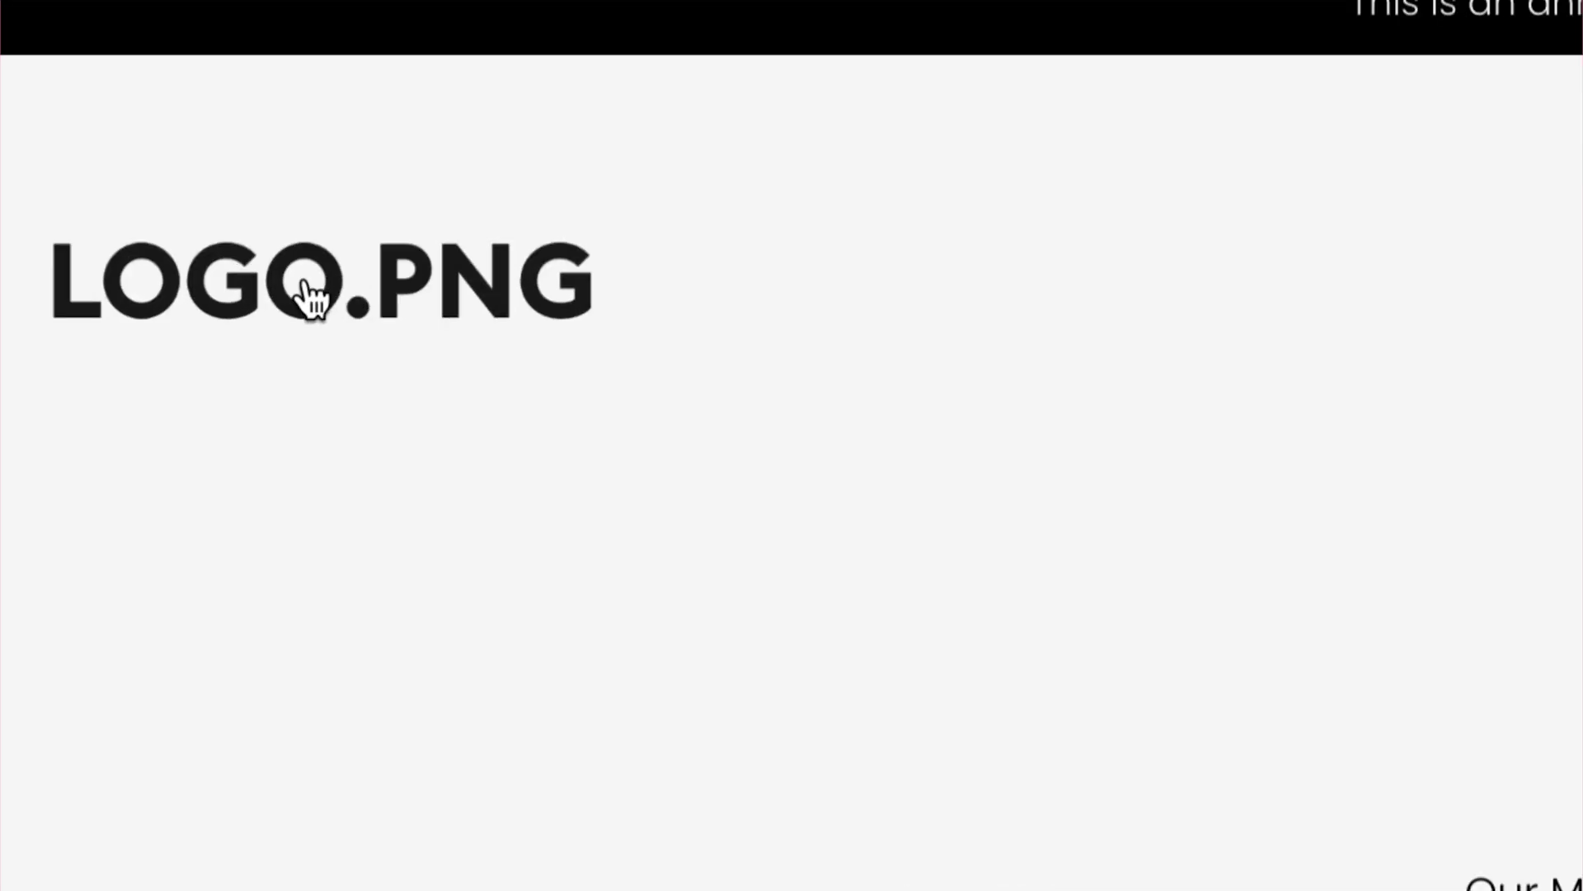
Check the logo image in a new tab, then switch the home page to dark mode
left_click(299, 281)
left_click(311, 325)
left_click(264, 386)
right_click(274, 291)
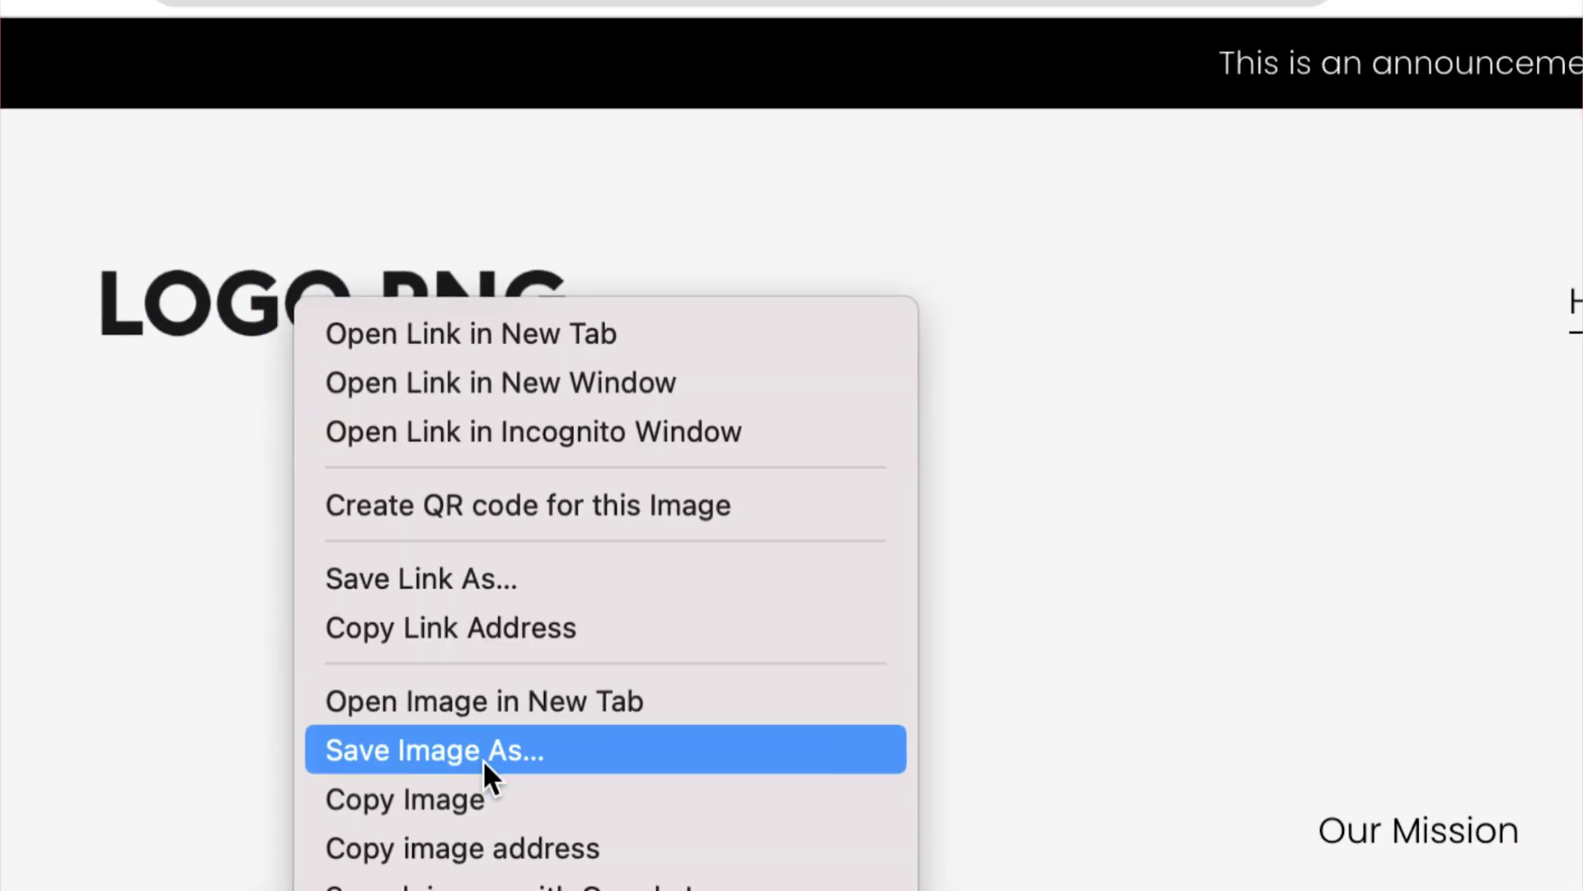
left_click(583, 848)
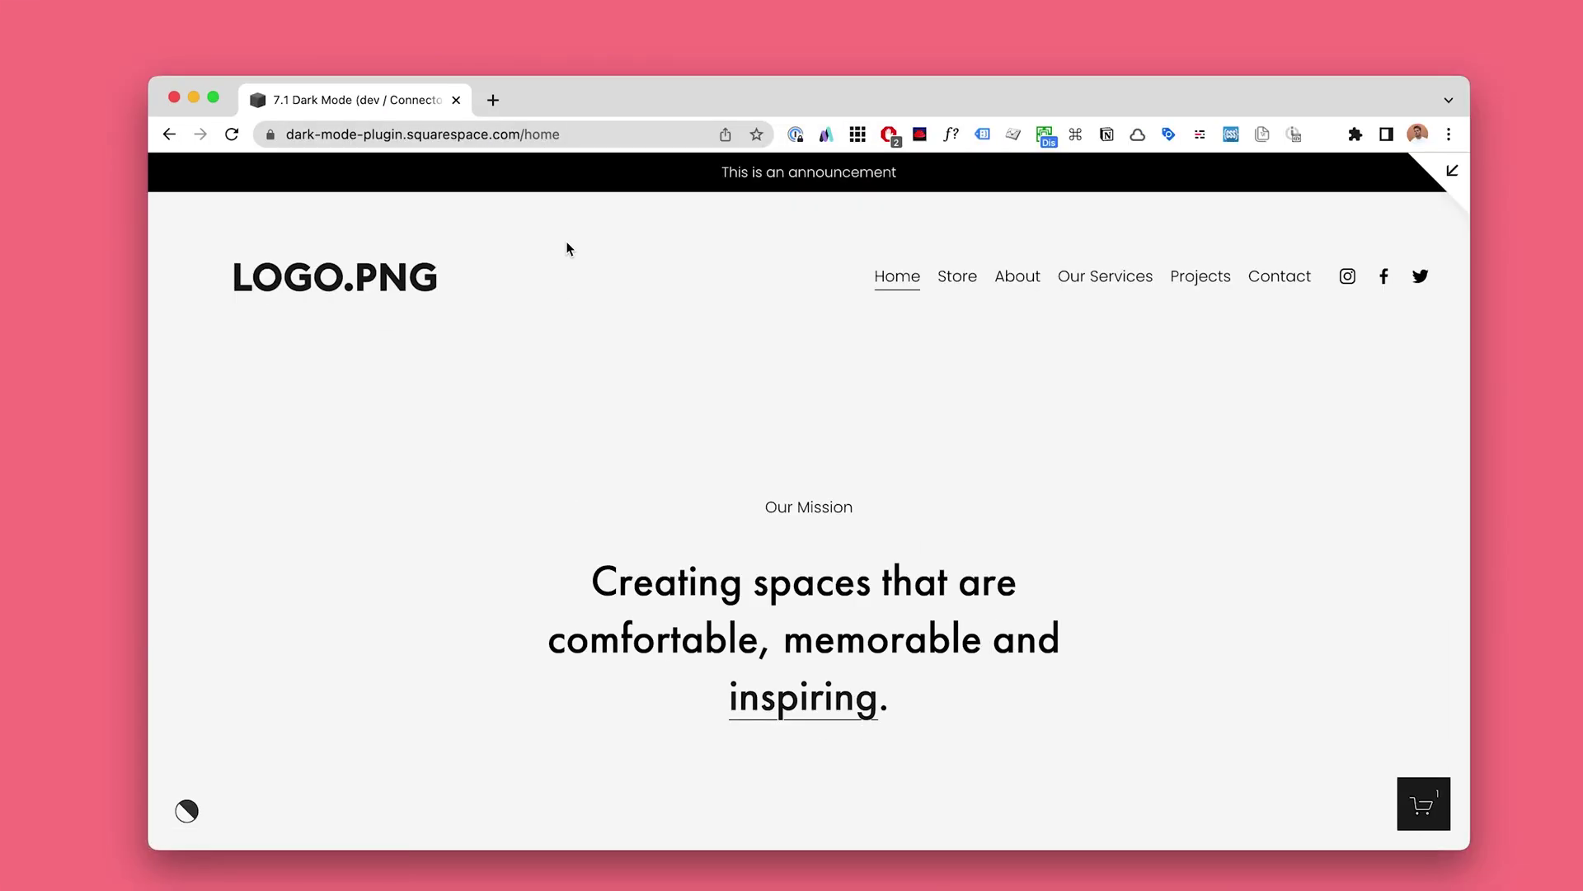
key("super+t")
key("super+v")
key("Return")
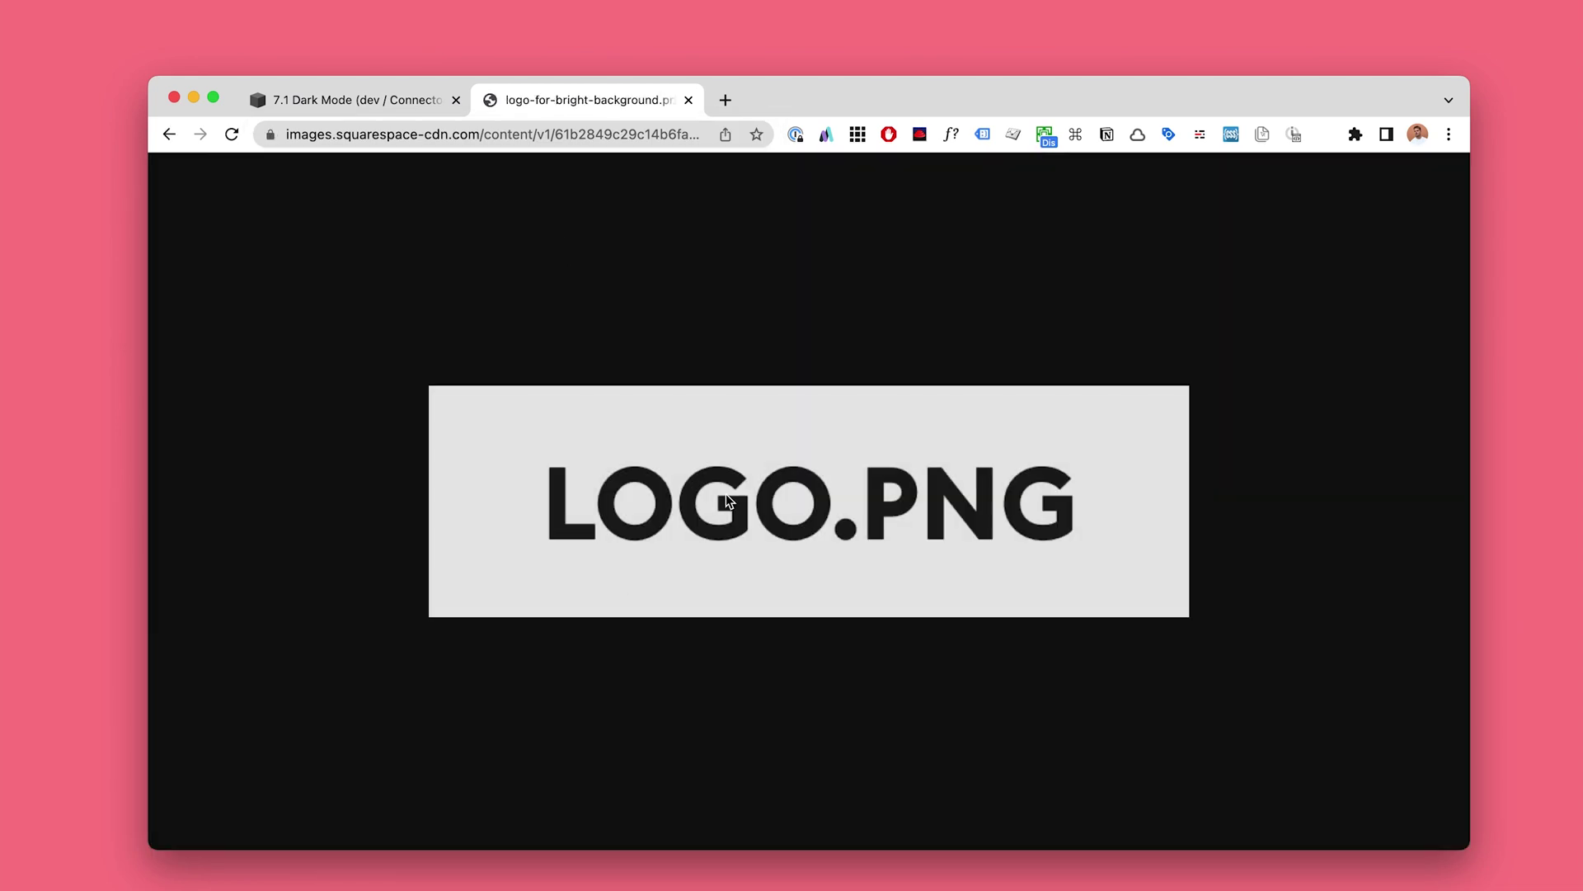
key("super+w")
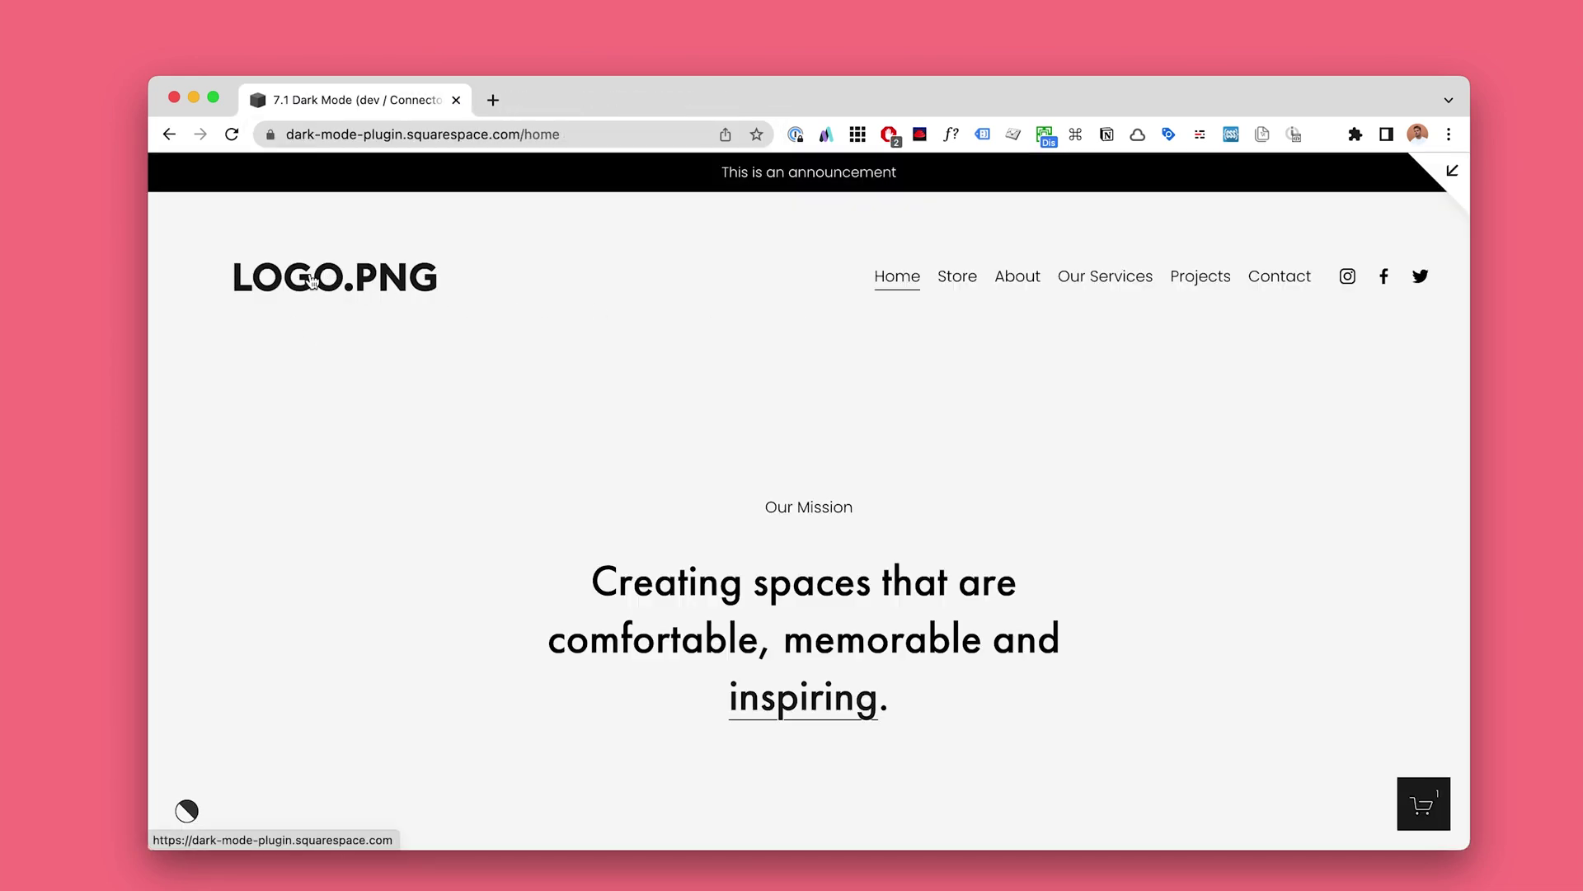
left_click(187, 813)
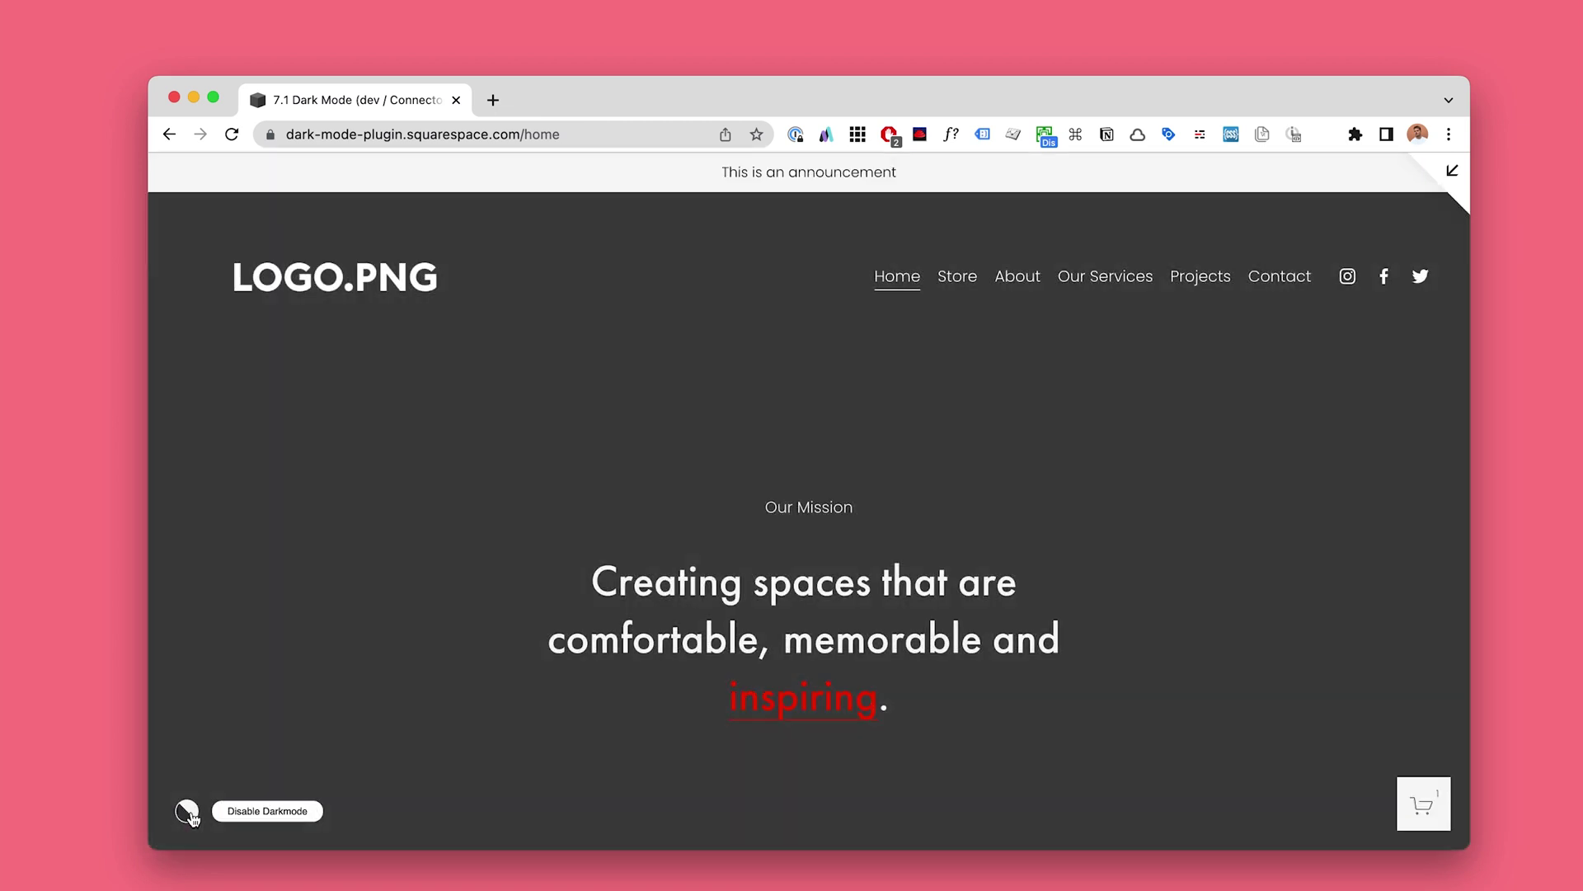
left_click_drag(387, 286, 386, 336)
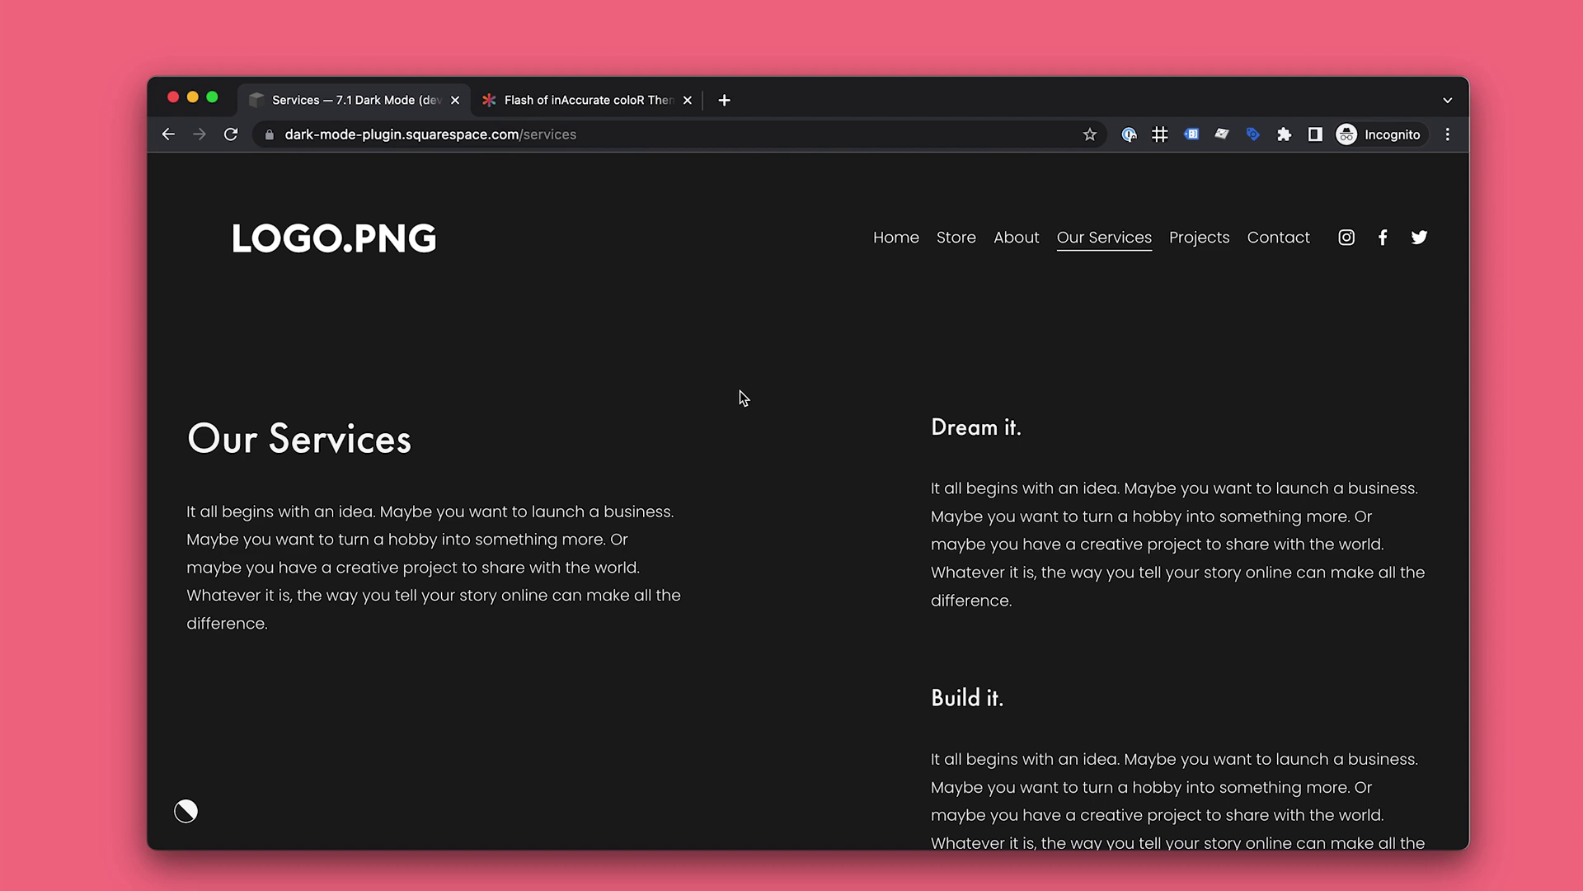
Toggle Services dark mode off and on, open About, then view the CSS-Tricks FART article
left_click(187, 811)
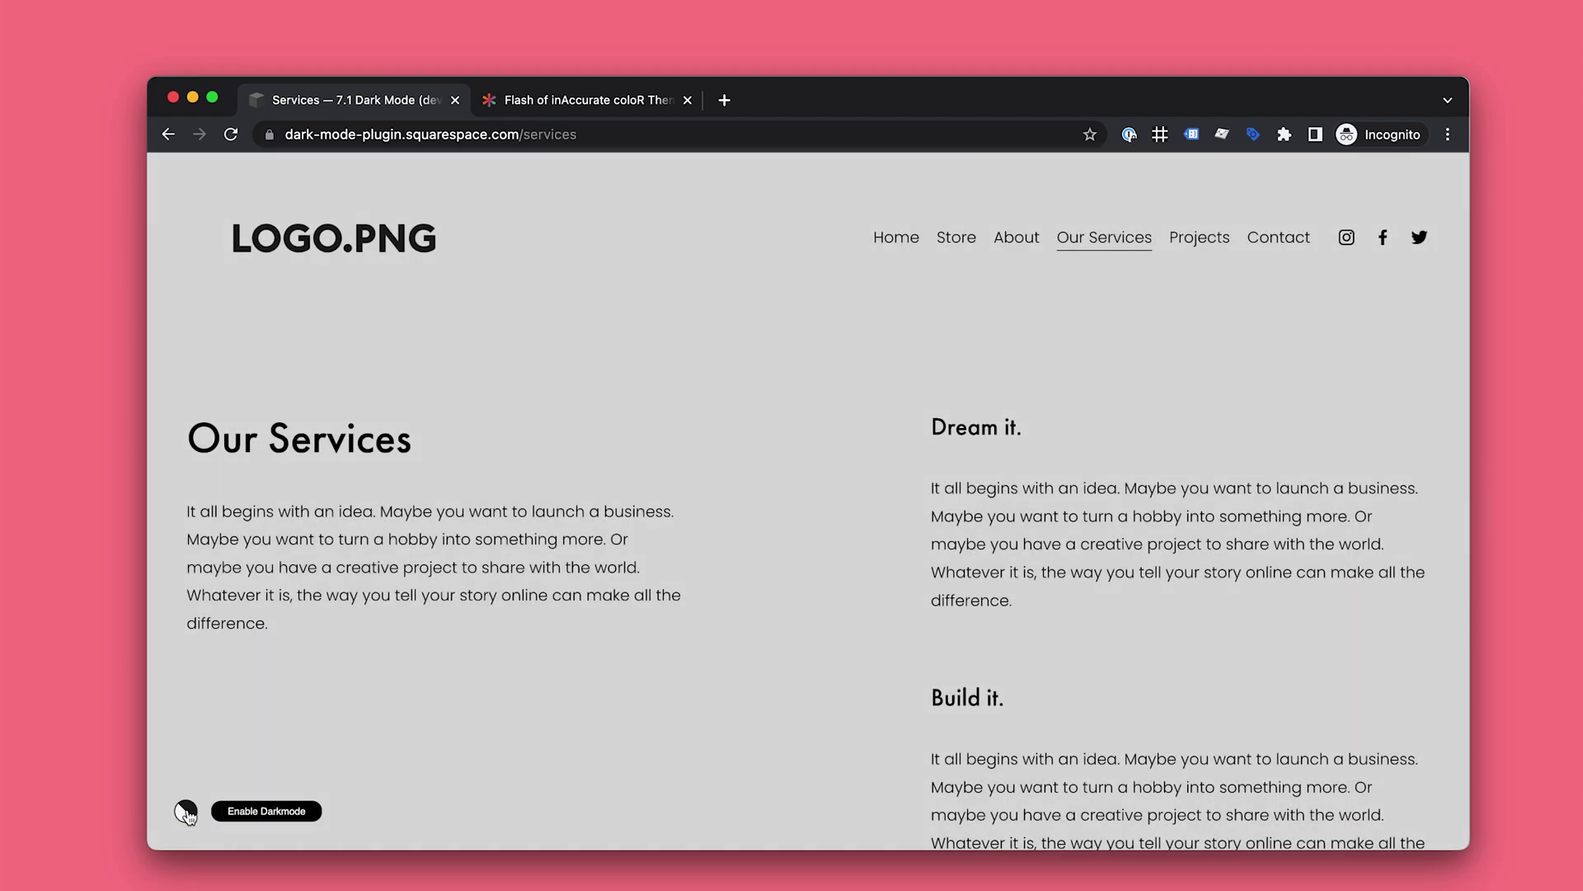
left_click(186, 812)
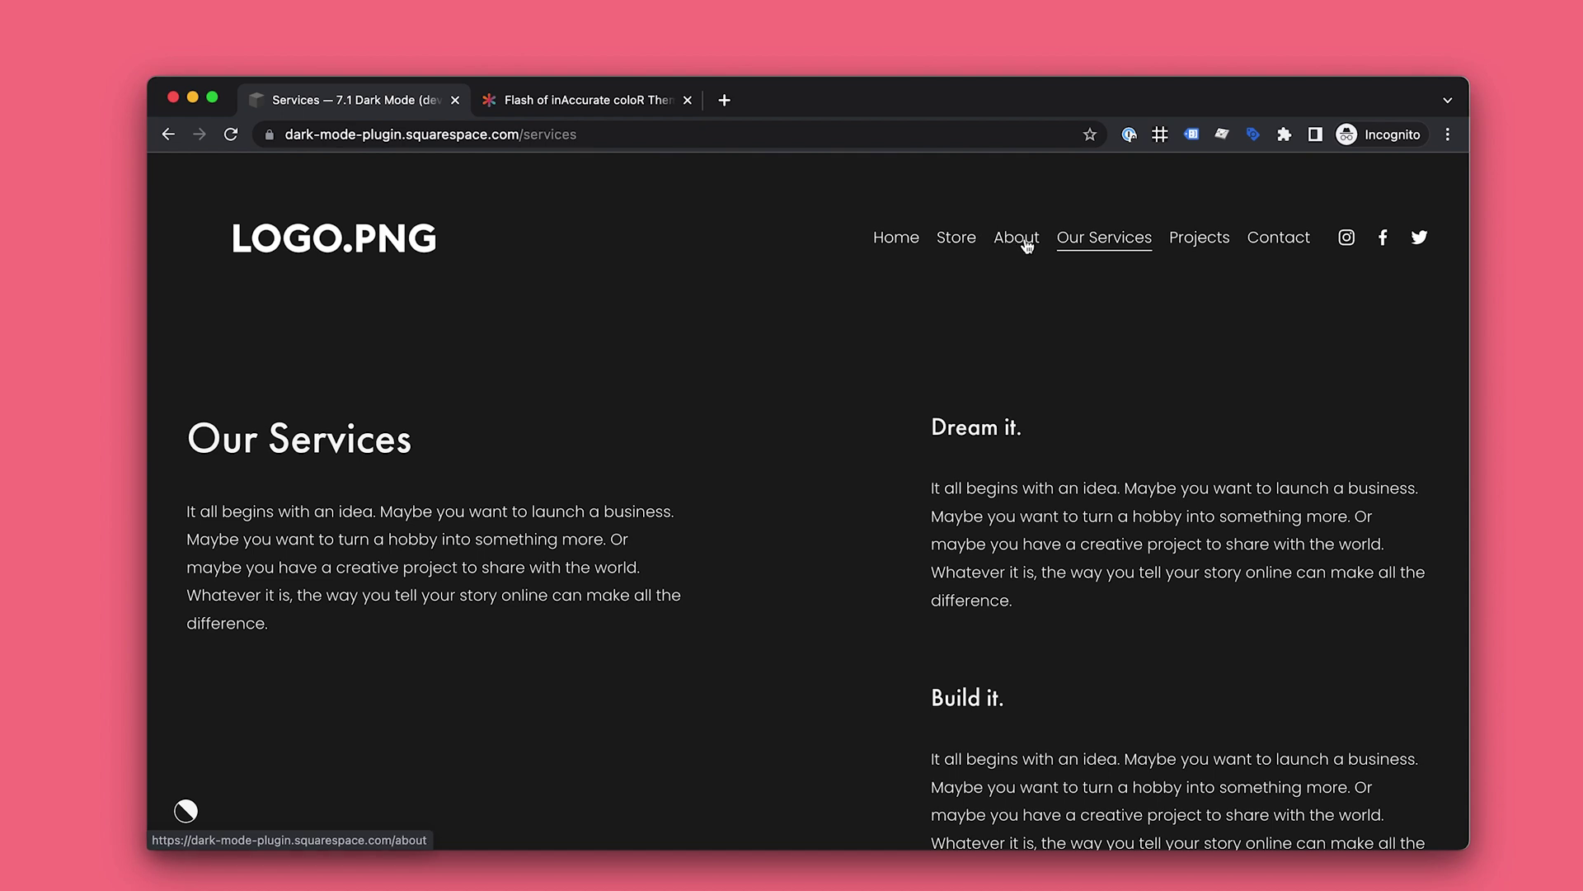
left_click(1023, 239)
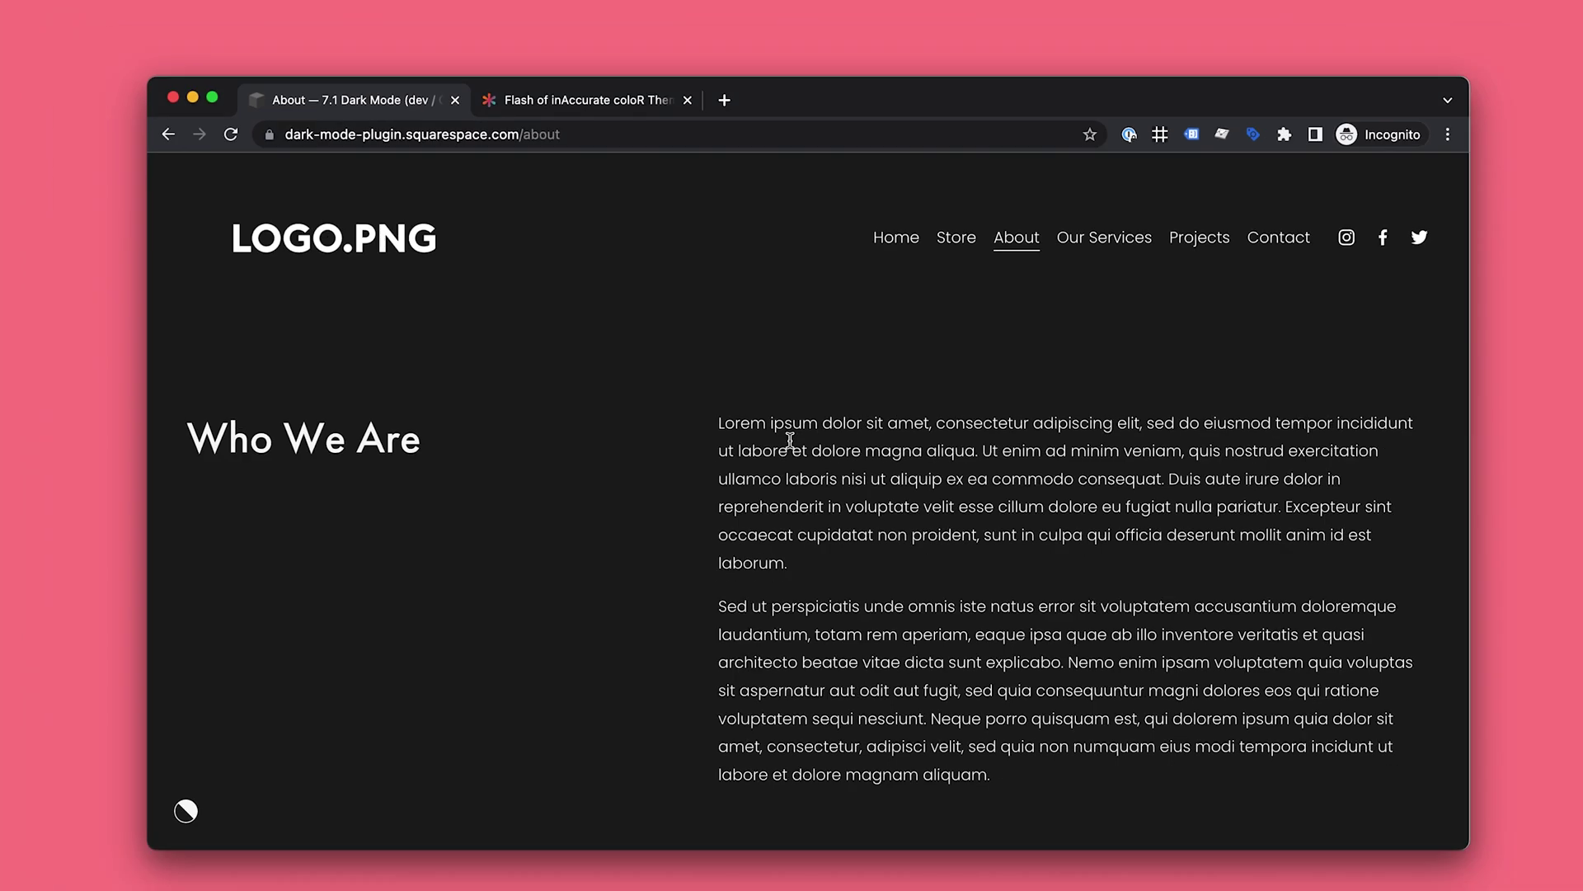
left_click(635, 106)
left_click_drag(230, 312, 857, 316)
Play the CSS-Tricks Next.js dark mode flash demo video twice, then go back to the dark About page
double_click(528, 388)
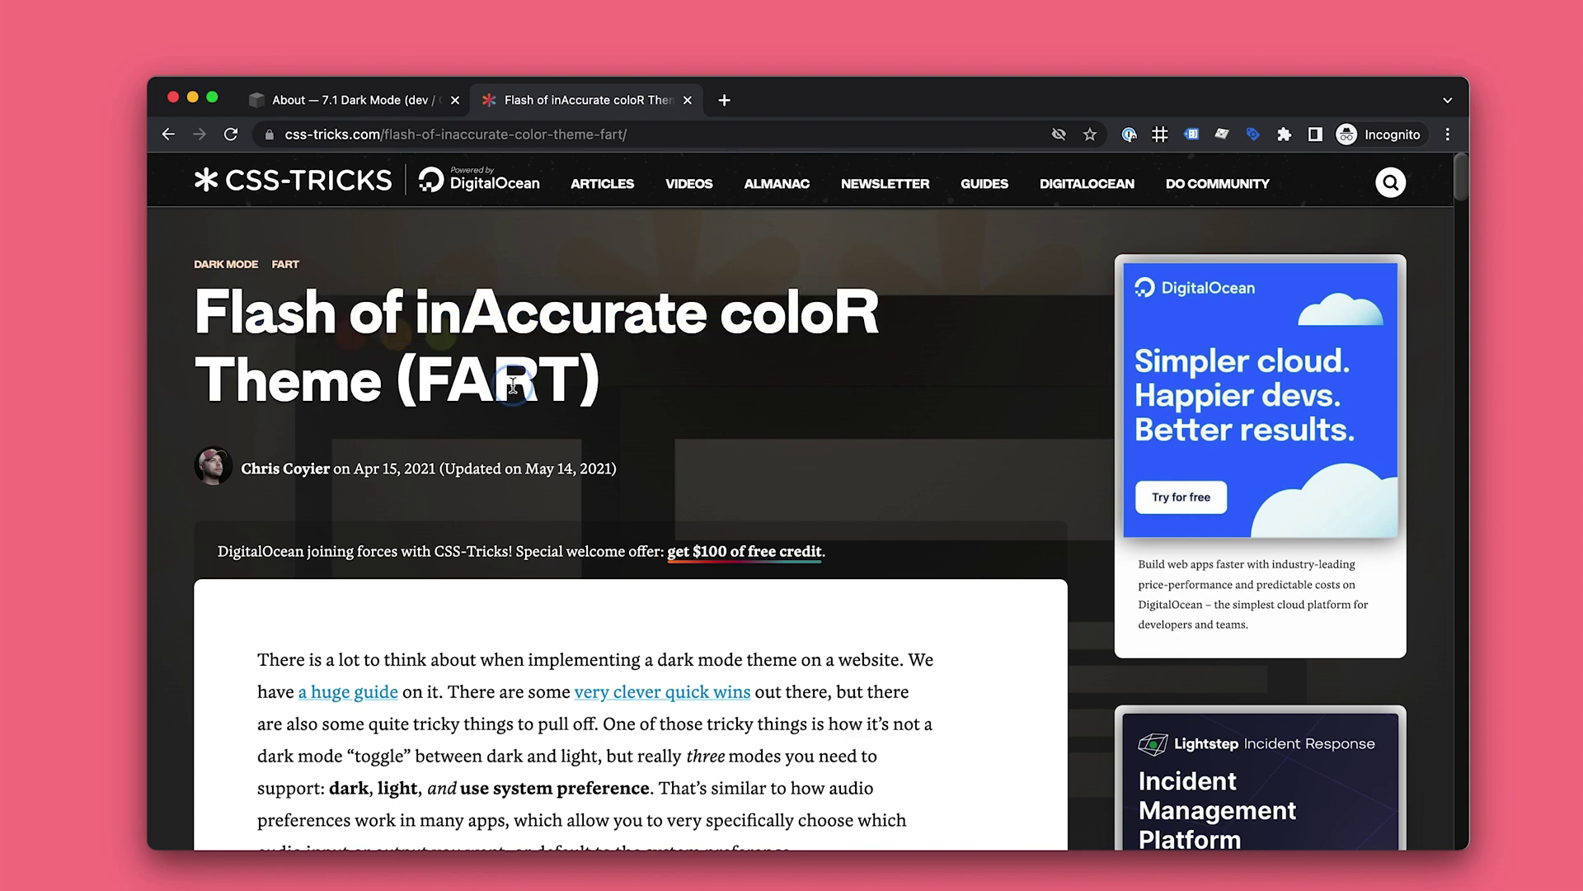
scroll(501, 366, "down", 1)
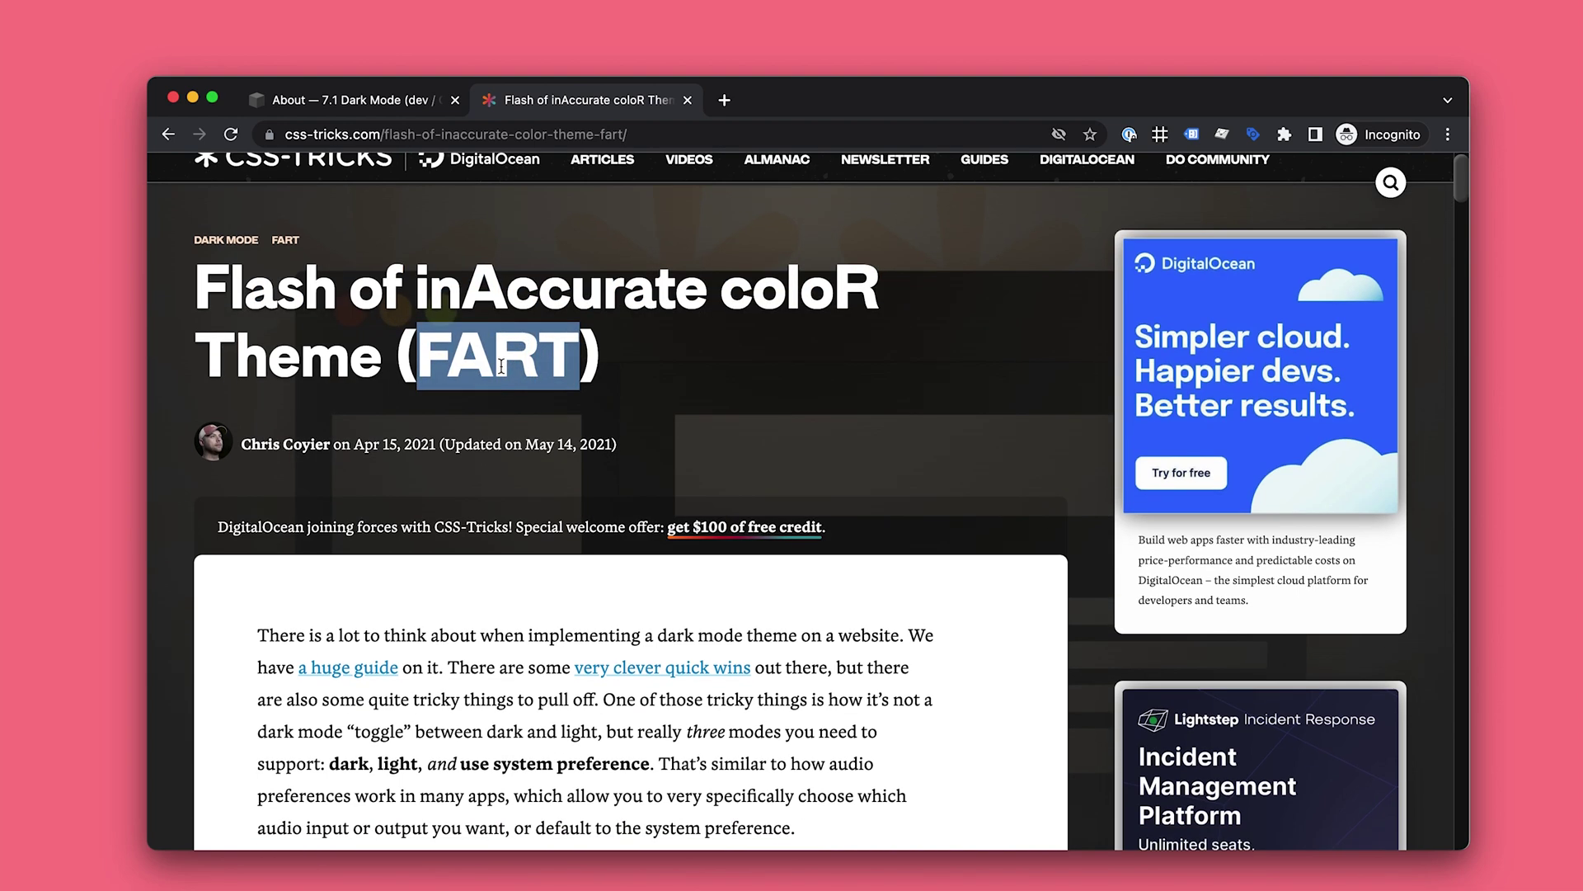
scroll(501, 365, "down", 10)
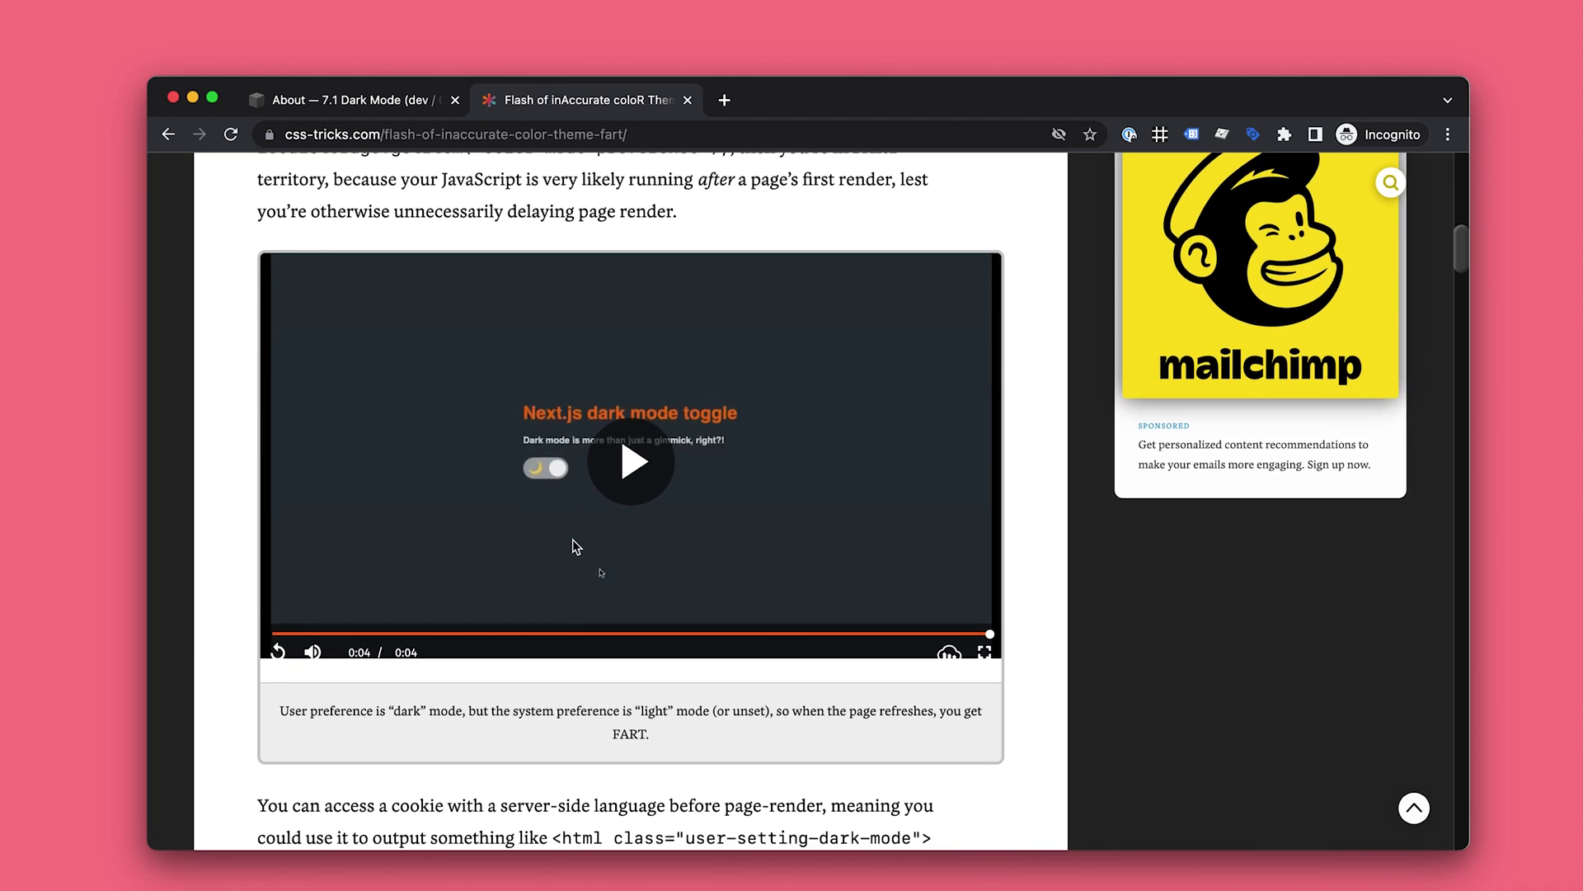
left_click(625, 472)
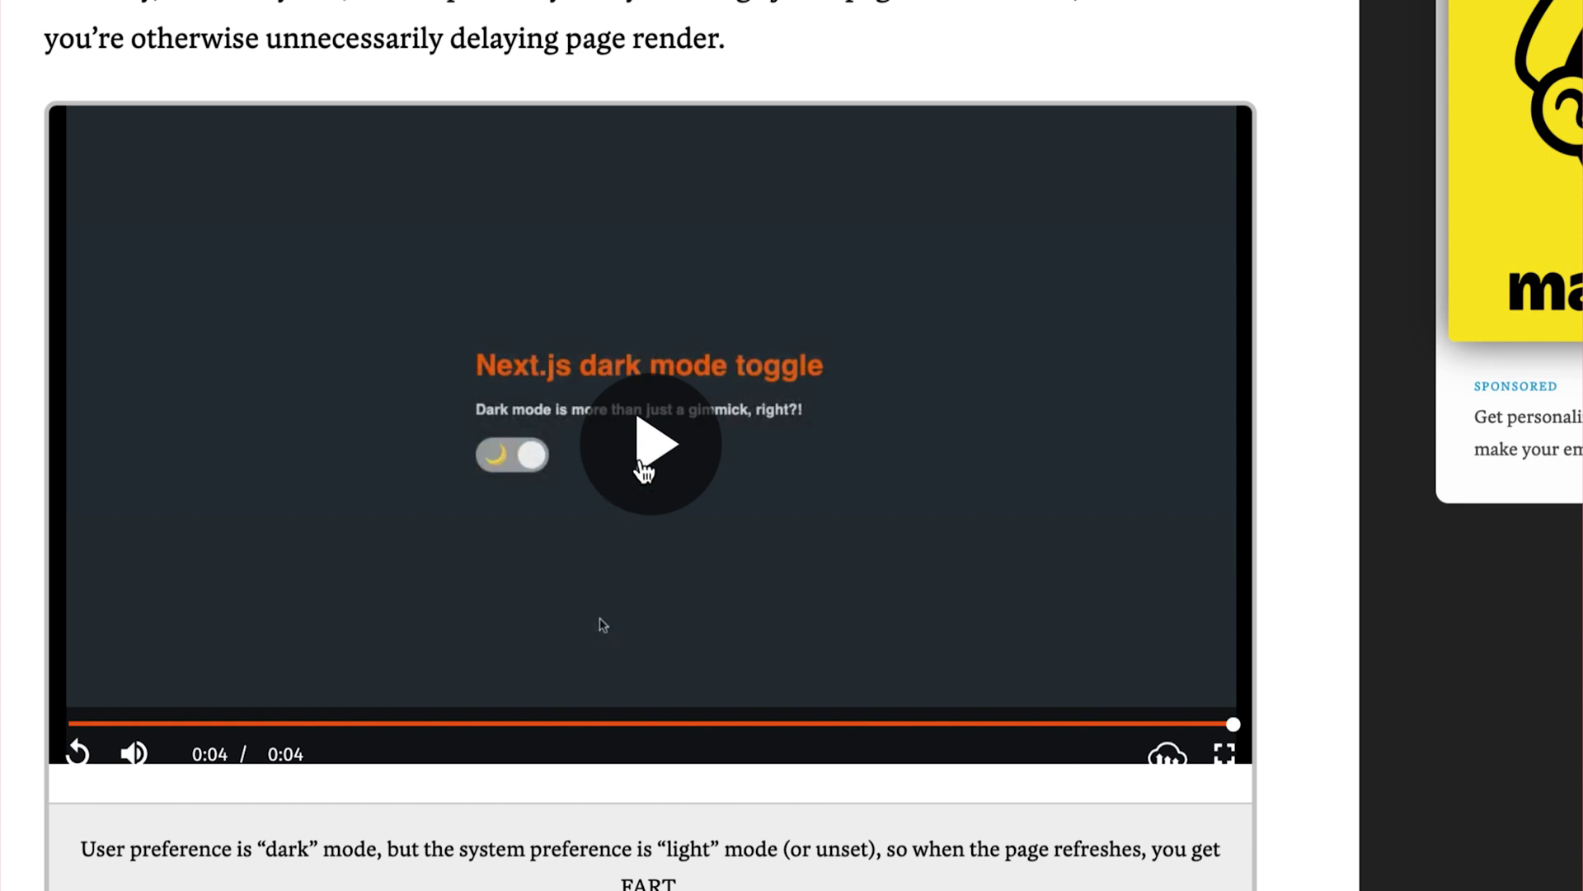
left_click(644, 460)
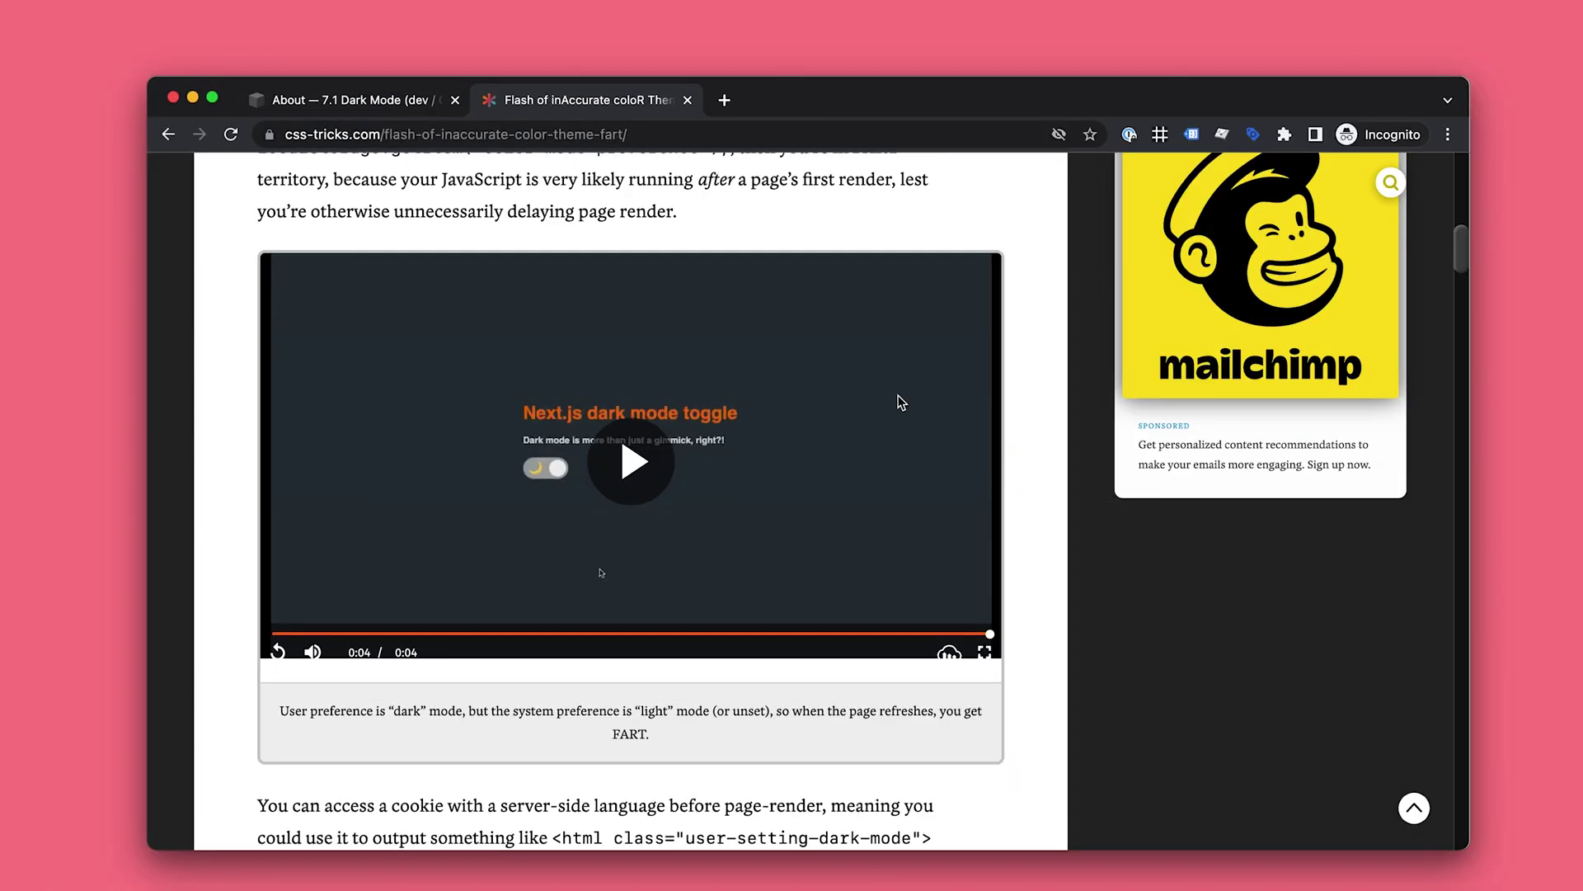
left_click(394, 100)
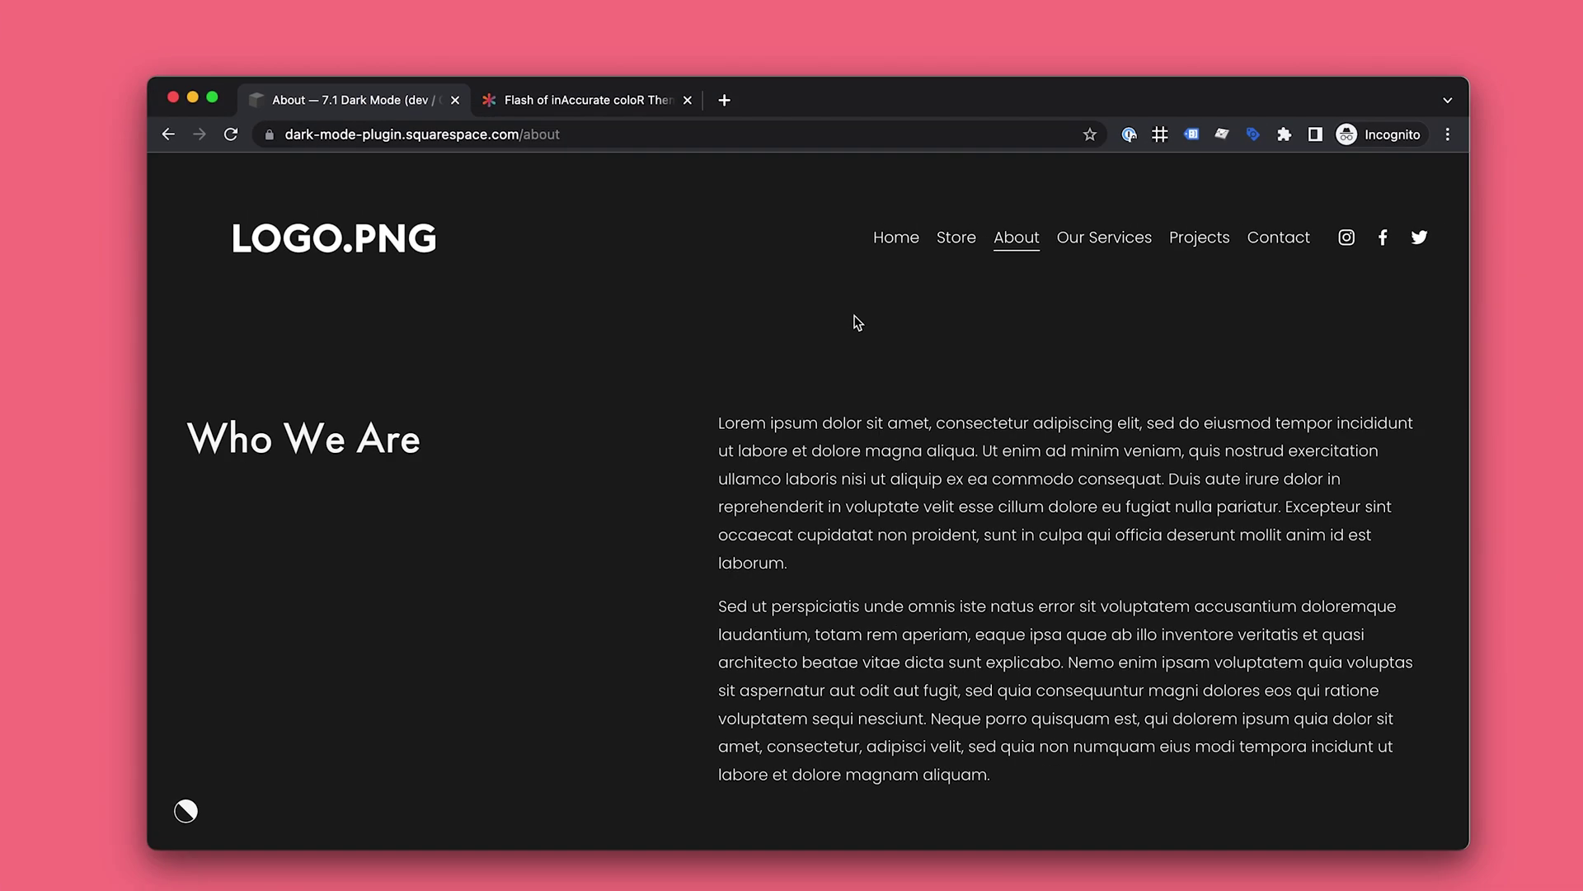
Check the Residential Design, Contact and Store pages in dark mode
mouse_move(1187, 244)
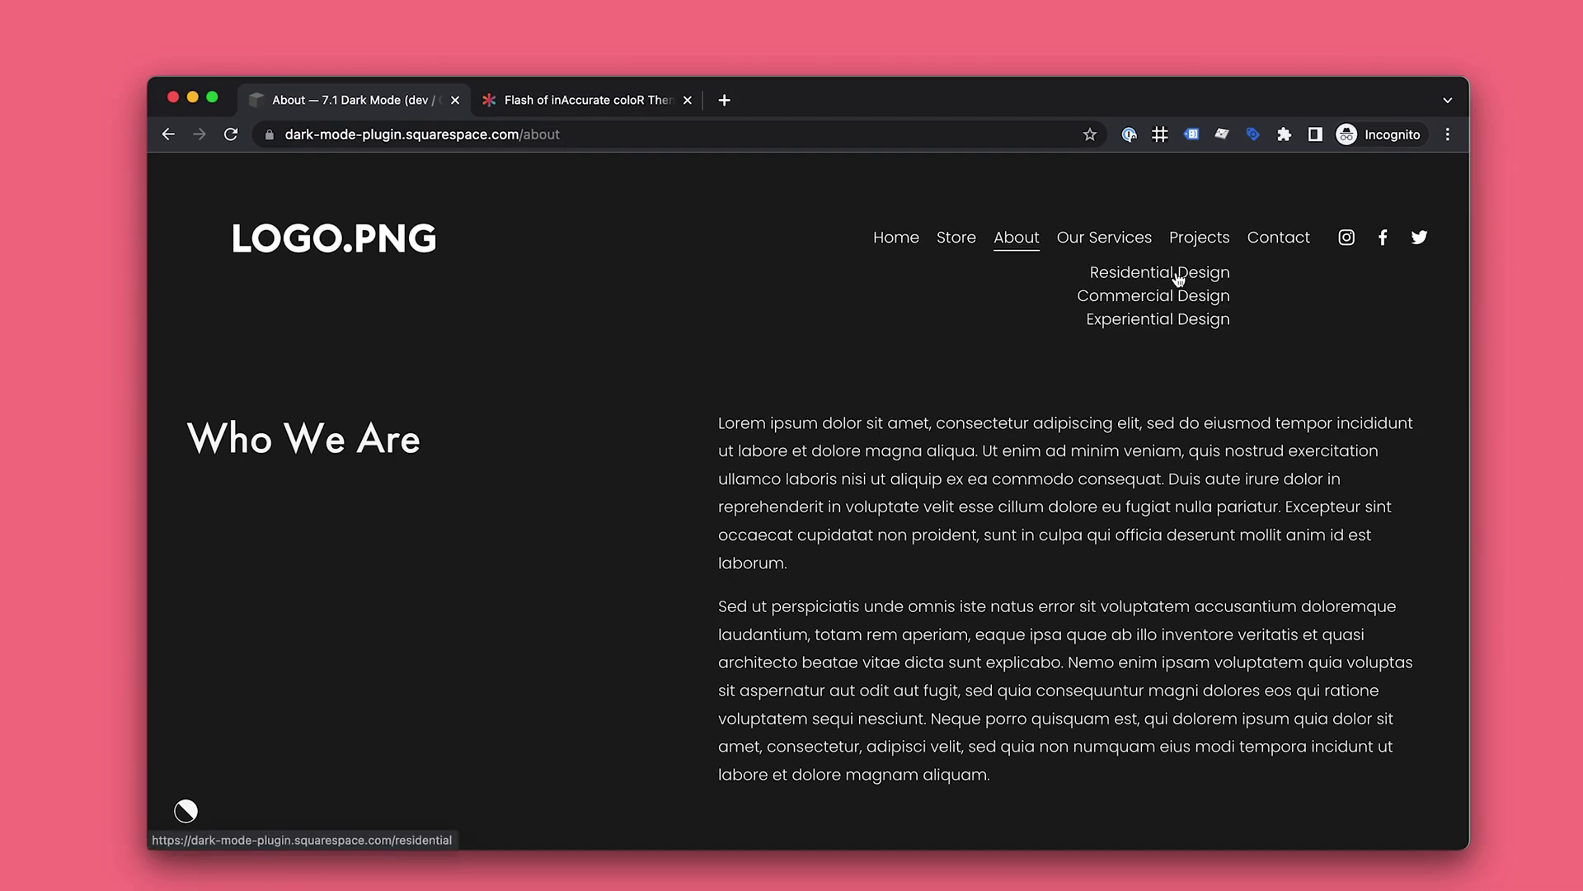
left_click(1178, 276)
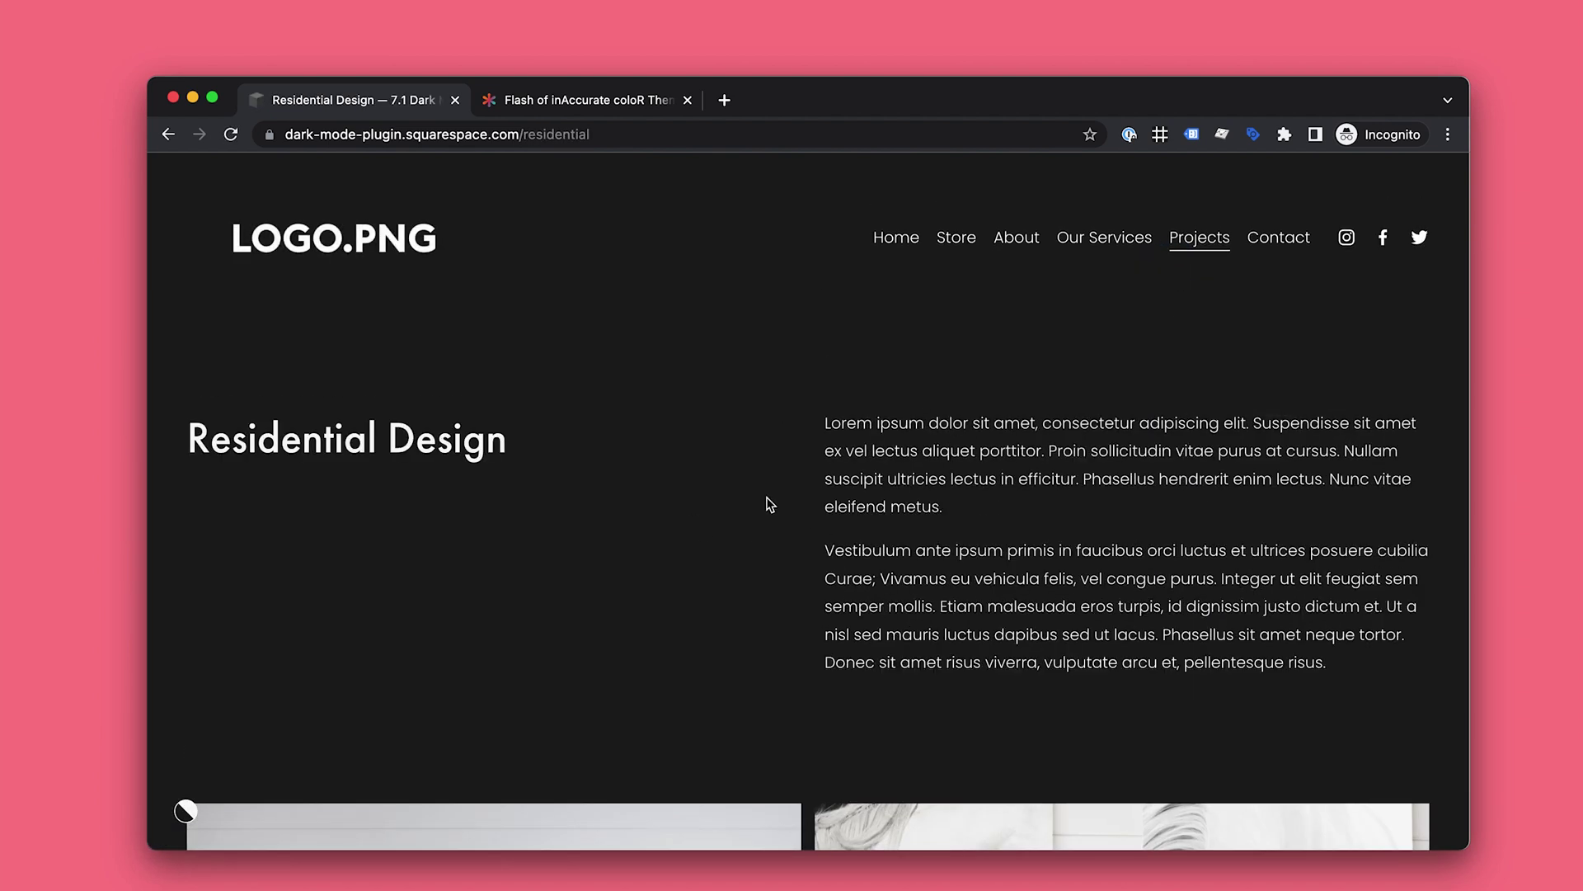
left_click(1270, 239)
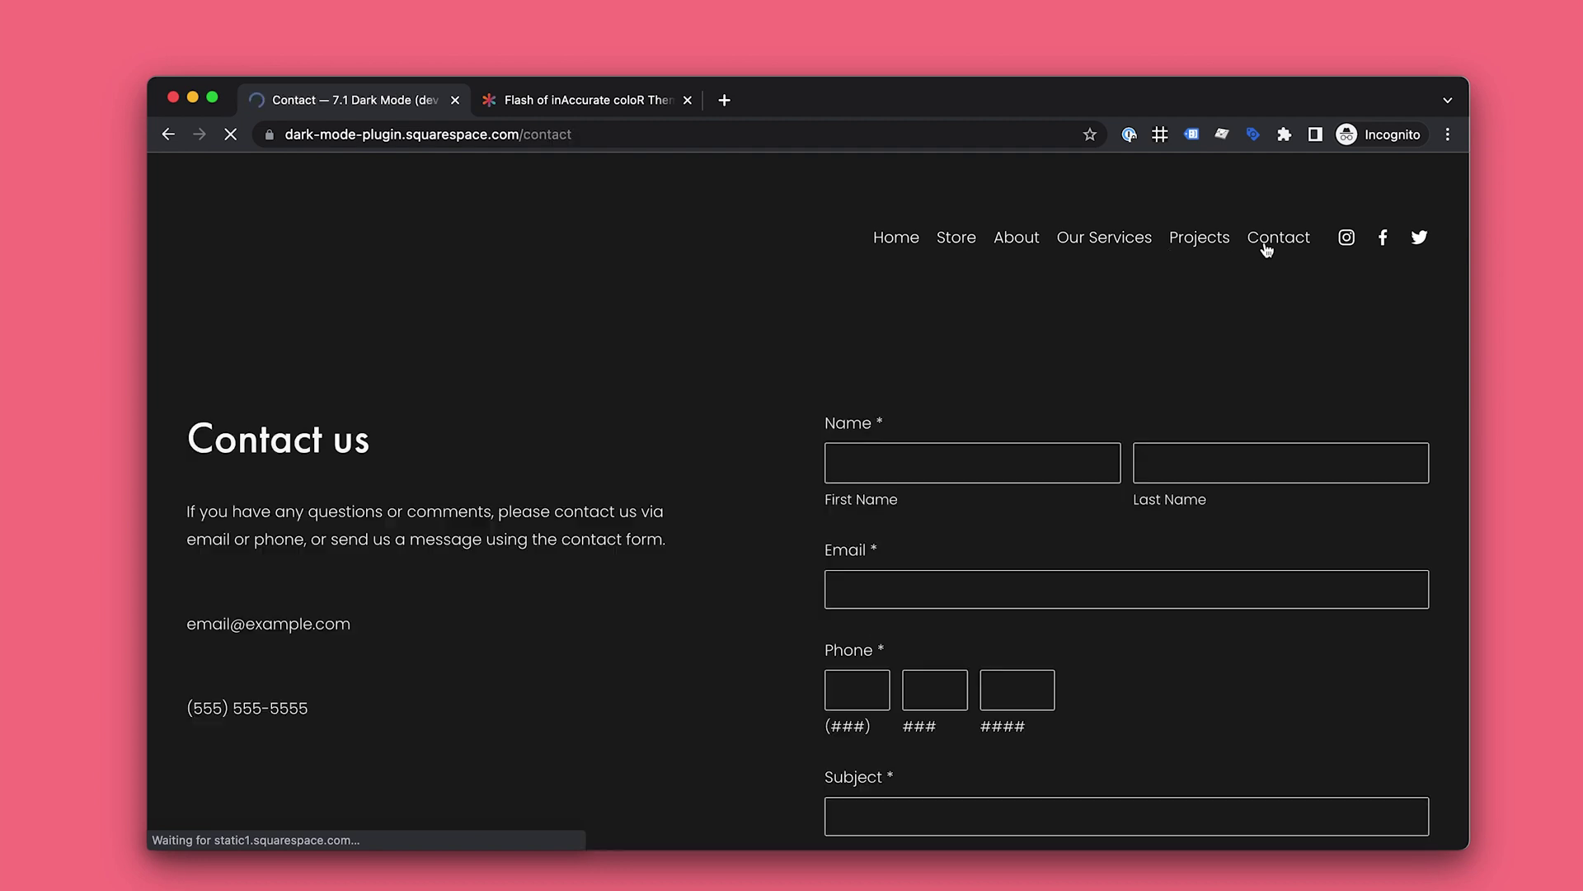
left_click(944, 241)
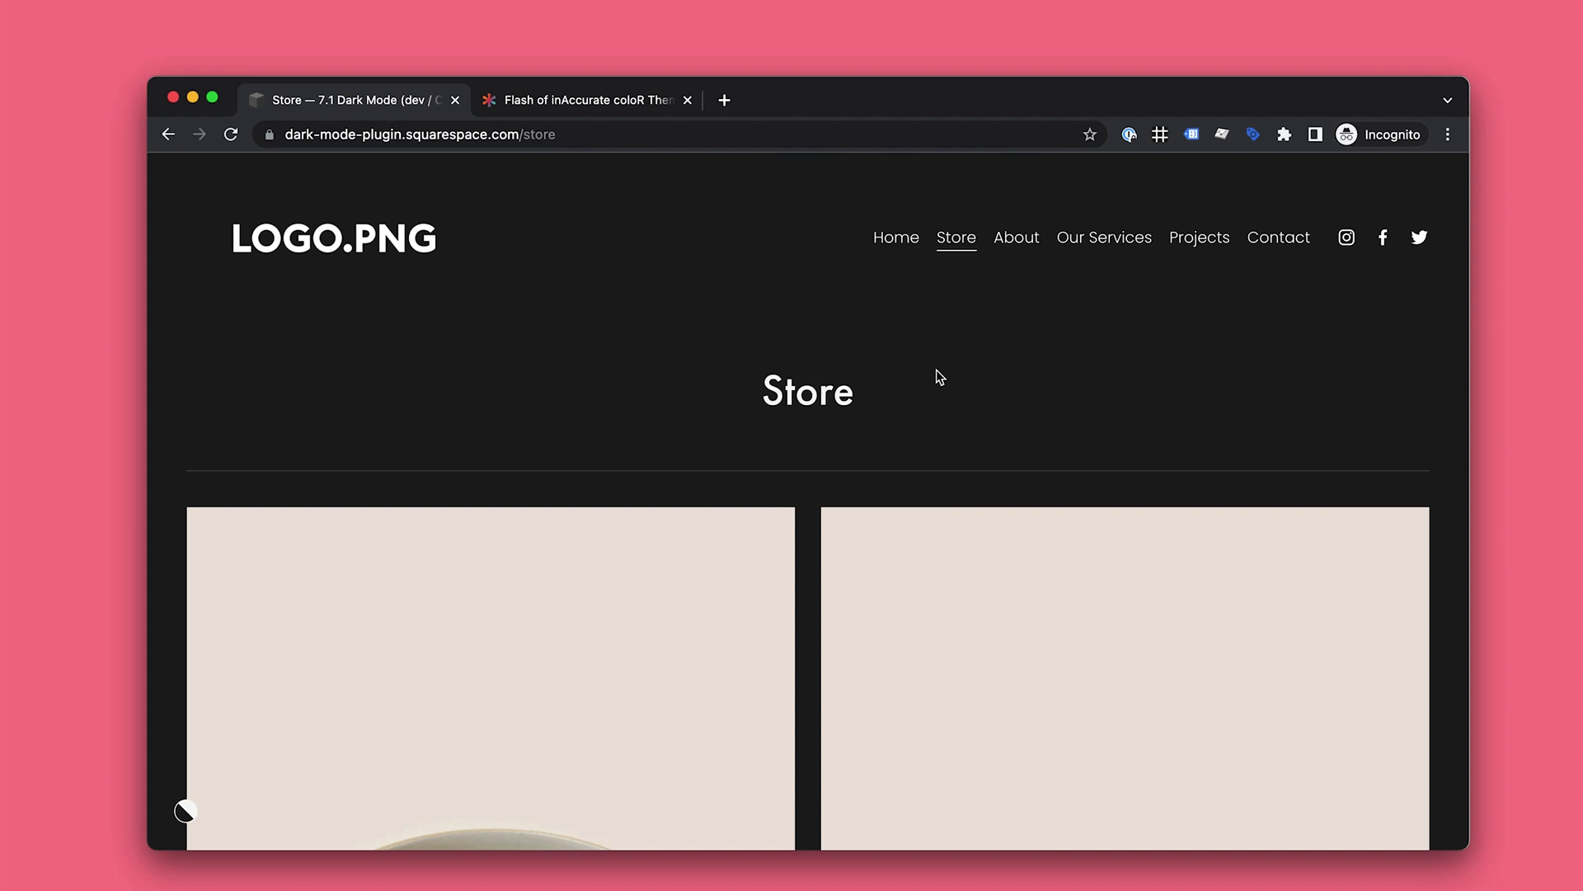
Replay the CSS-Tricks demo video, then open the Country Feast Set product and the dark shopping cart
left_click(634, 102)
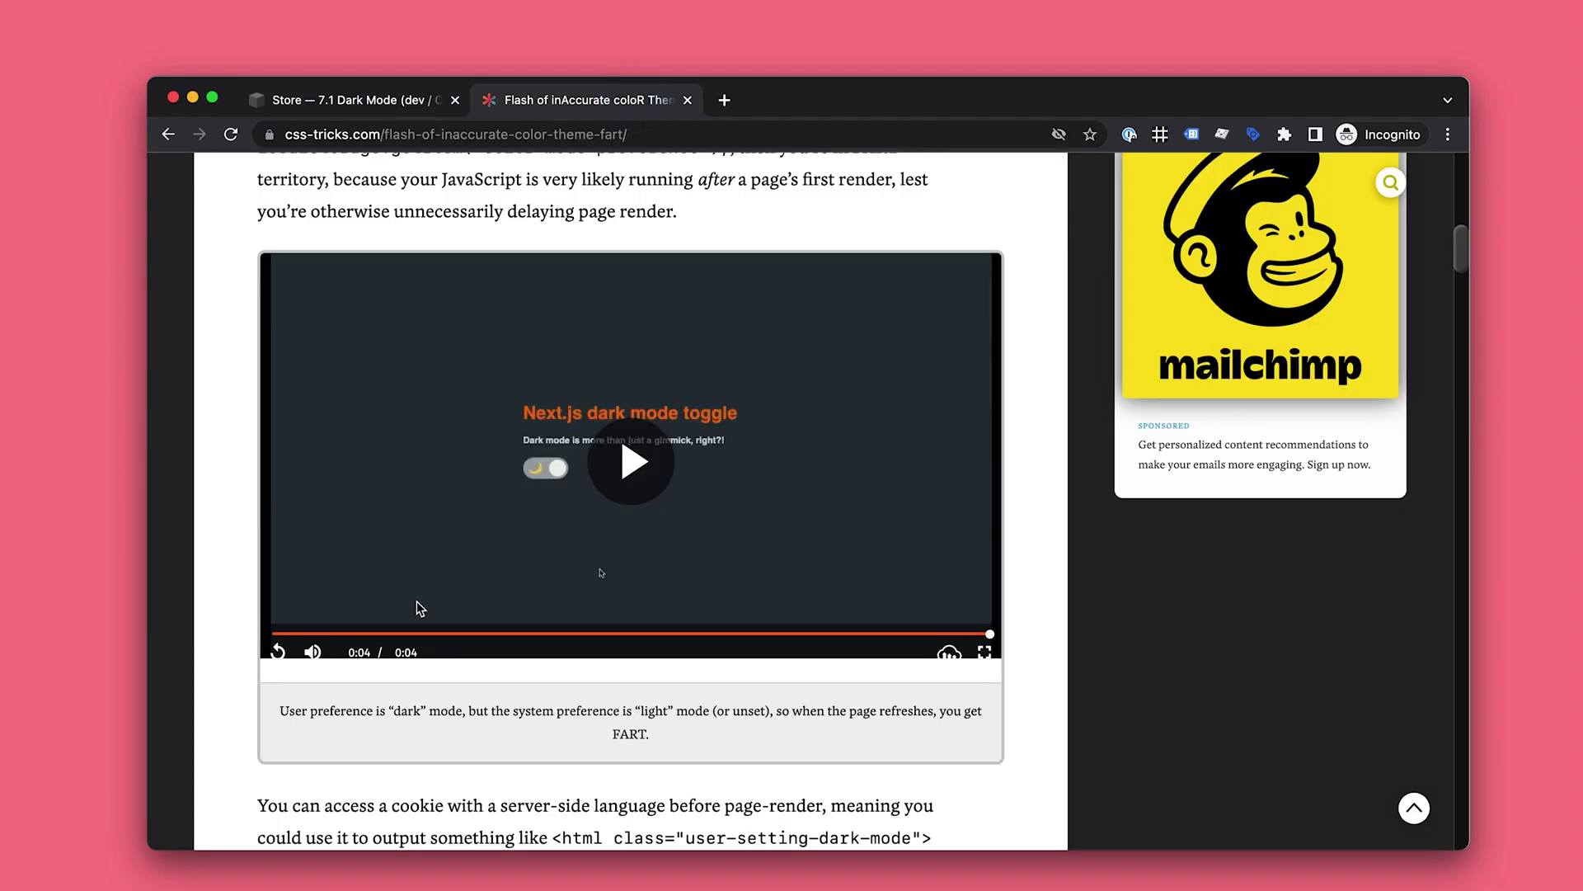
left_click(631, 462)
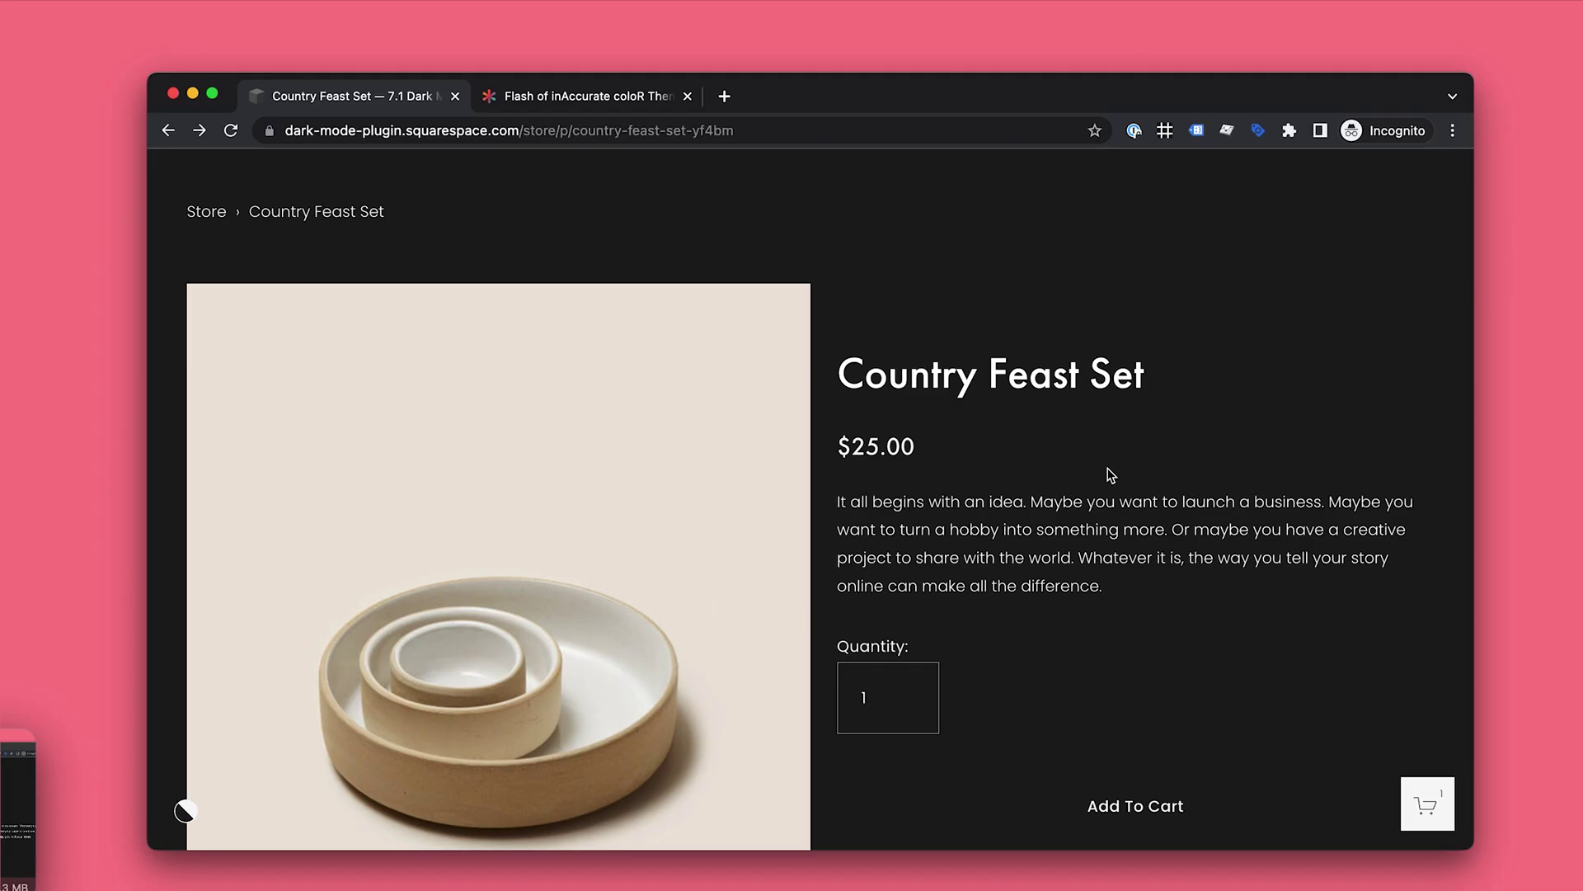
left_click(1097, 455)
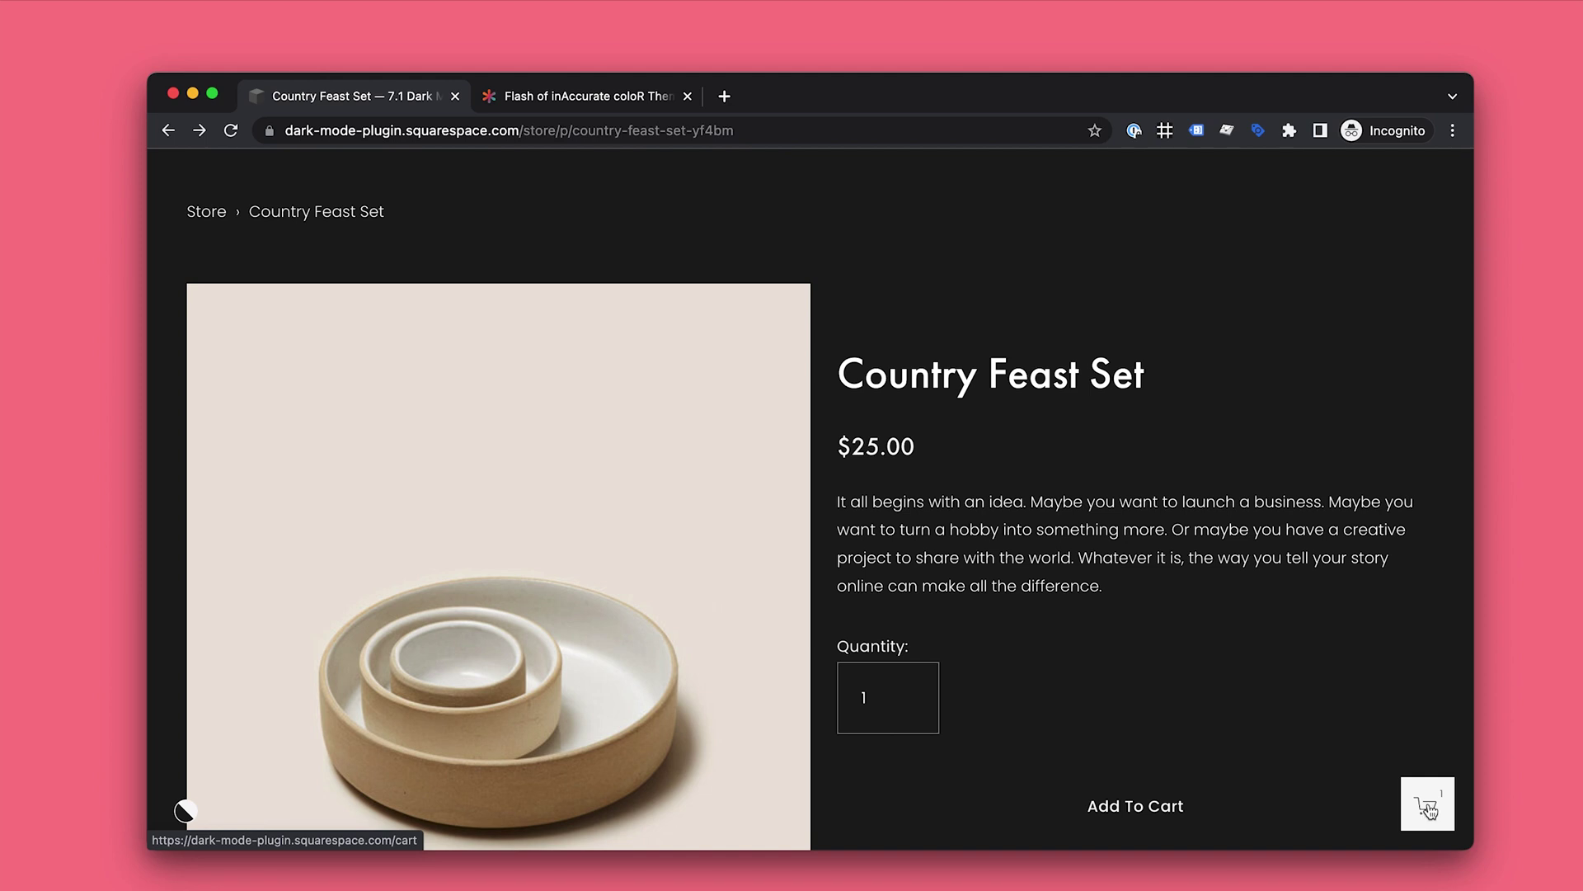
left_click(1429, 811)
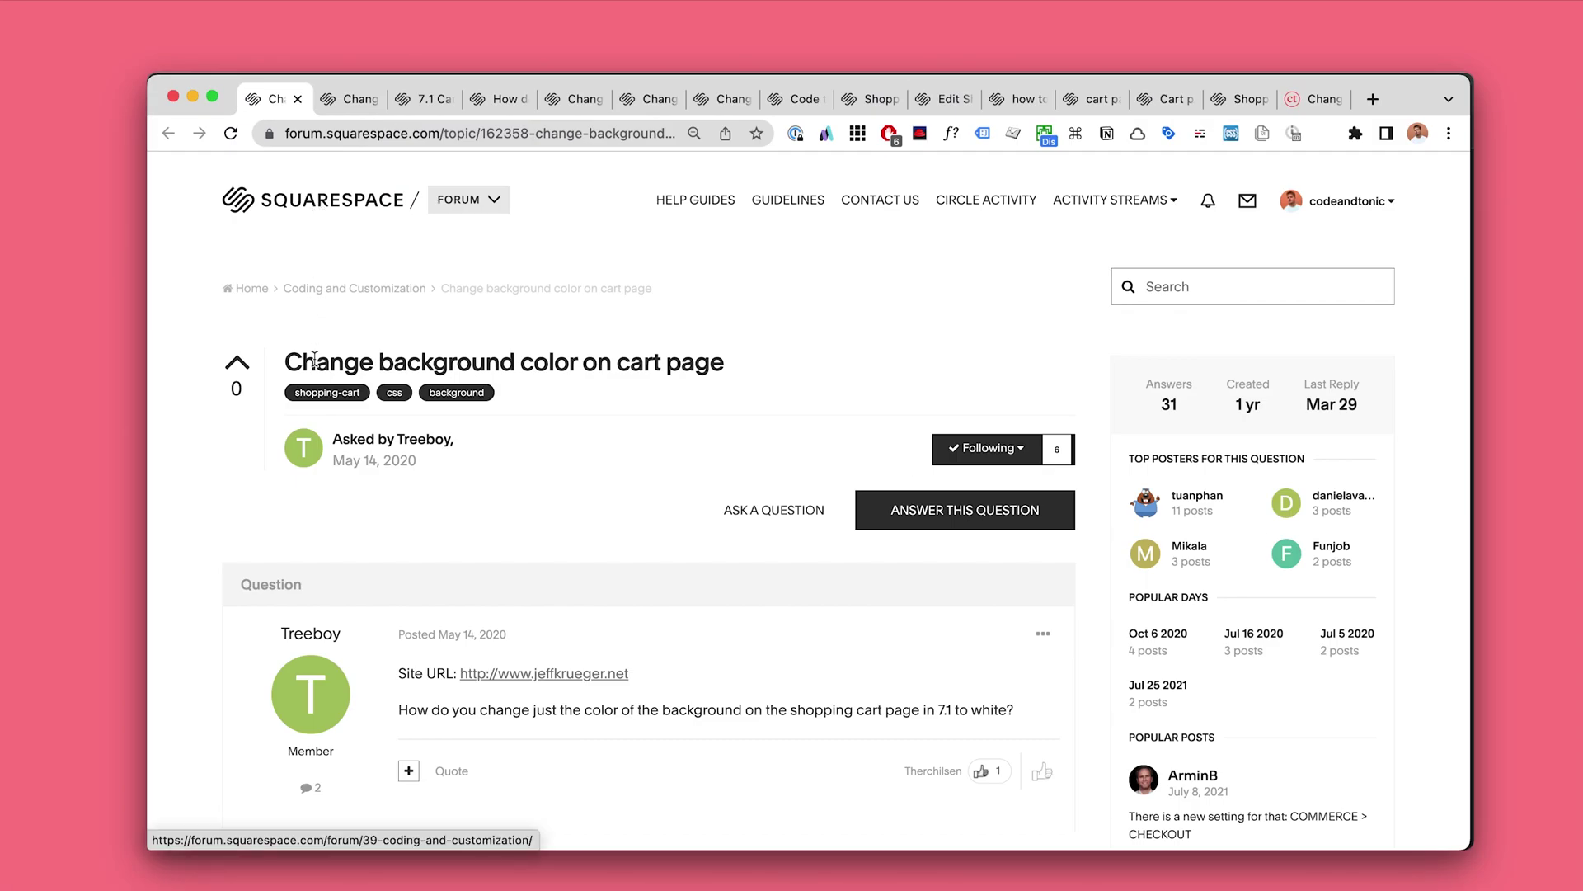
Review the 'Change background color on cart page' thread and the other cart colour threads, including 7.1 Cart Background Colour
left_click(302, 363)
left_click_drag(302, 363, 513, 354)
left_click(513, 357)
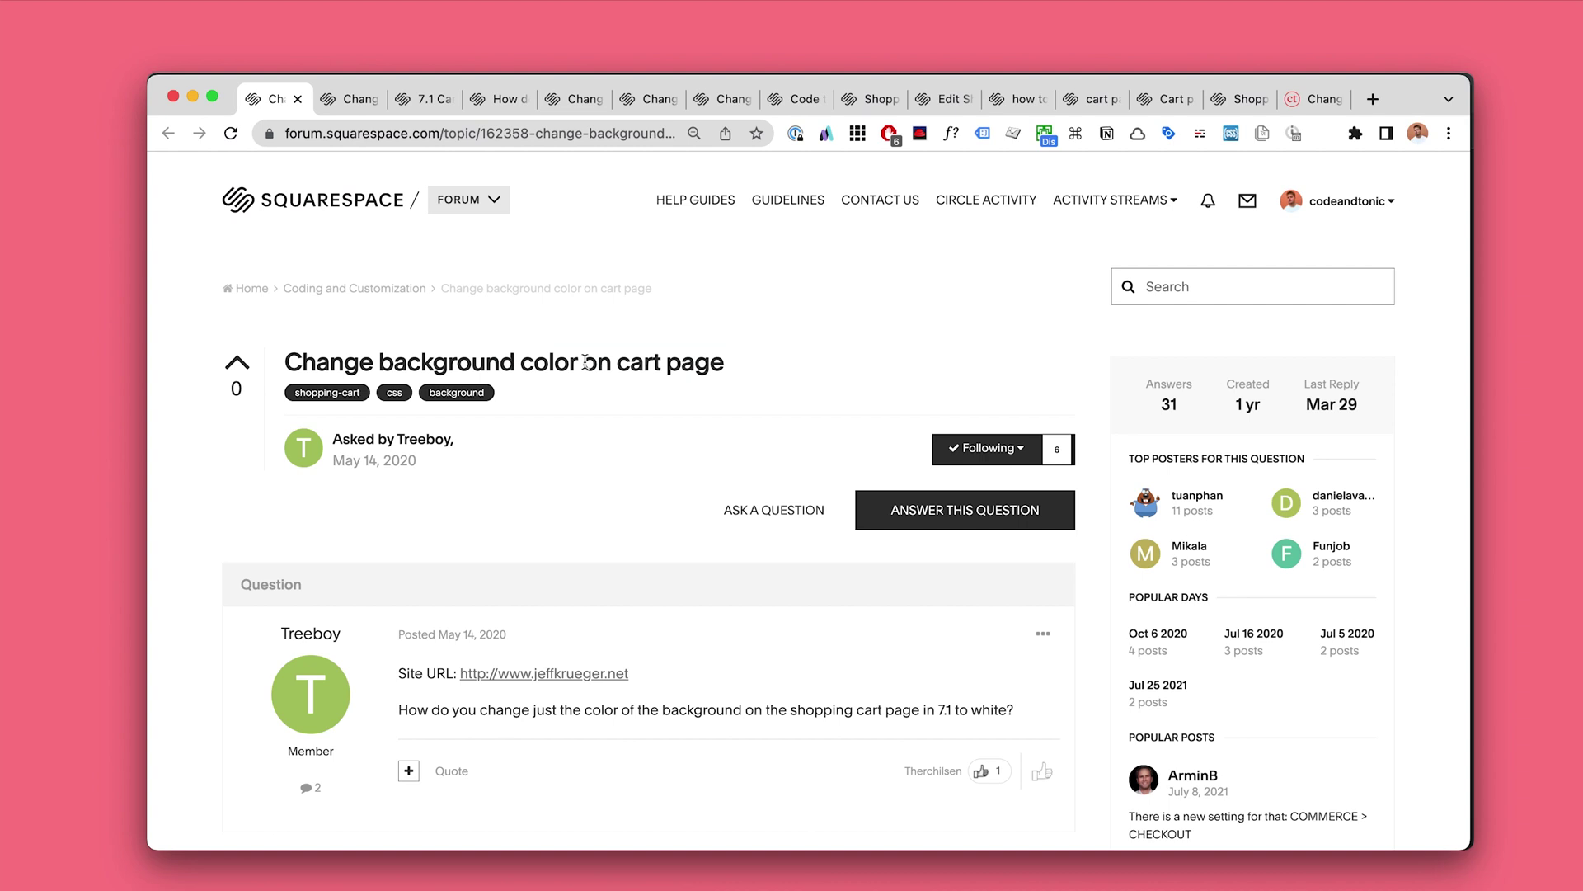
key("ctrl+Tab")
key("ctrl+Tab")
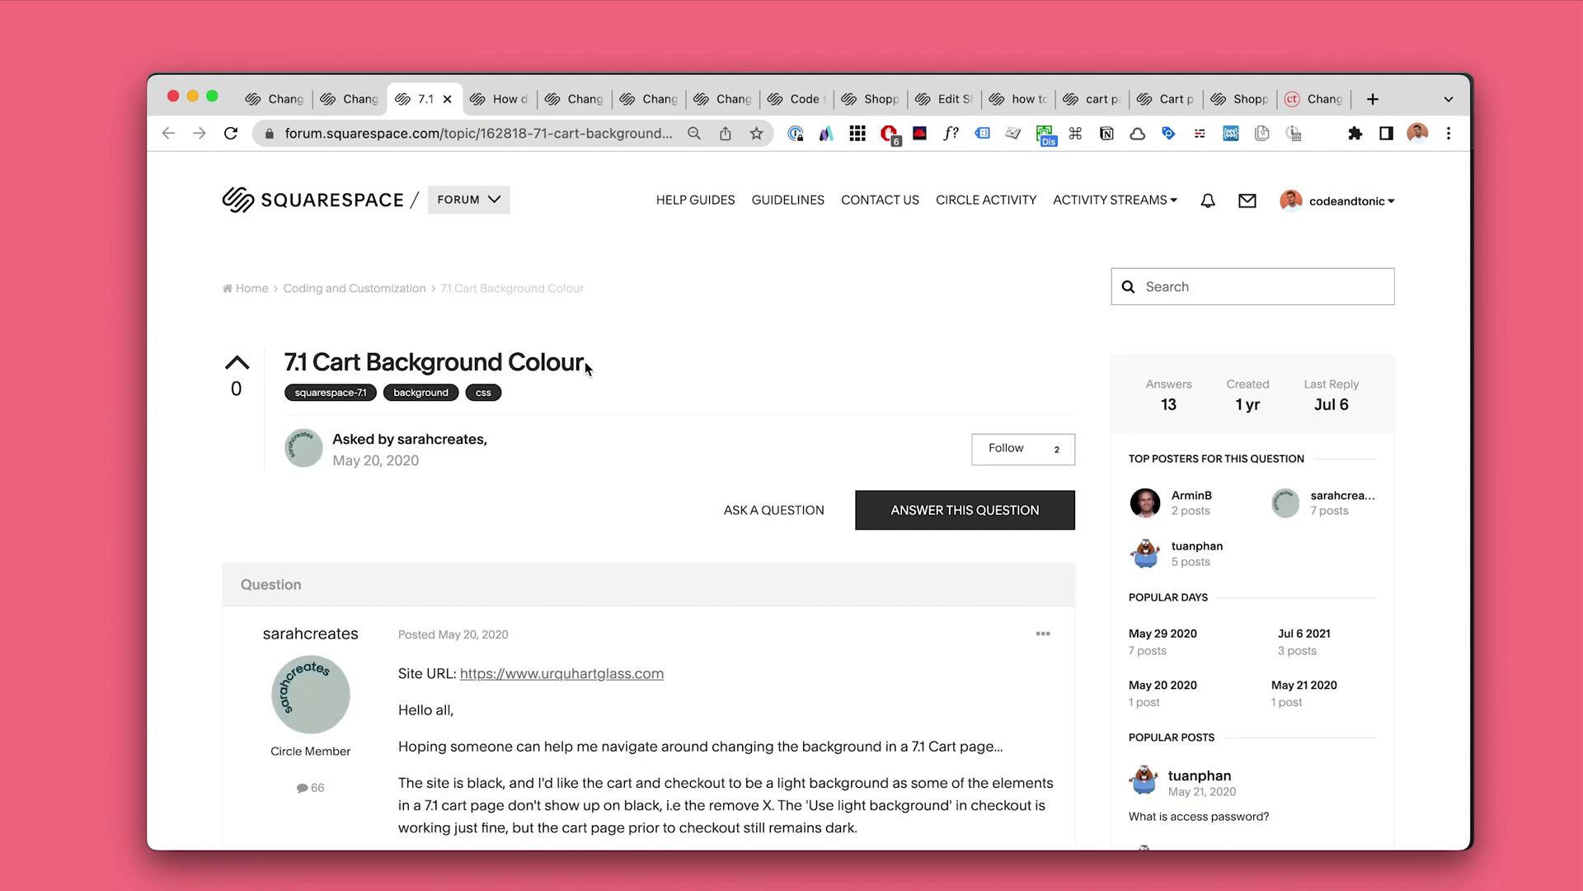
key("ctrl+Tab")
key("ctrl+Tab")
key("ctrl+Tab")
key("ctrl+Tab")
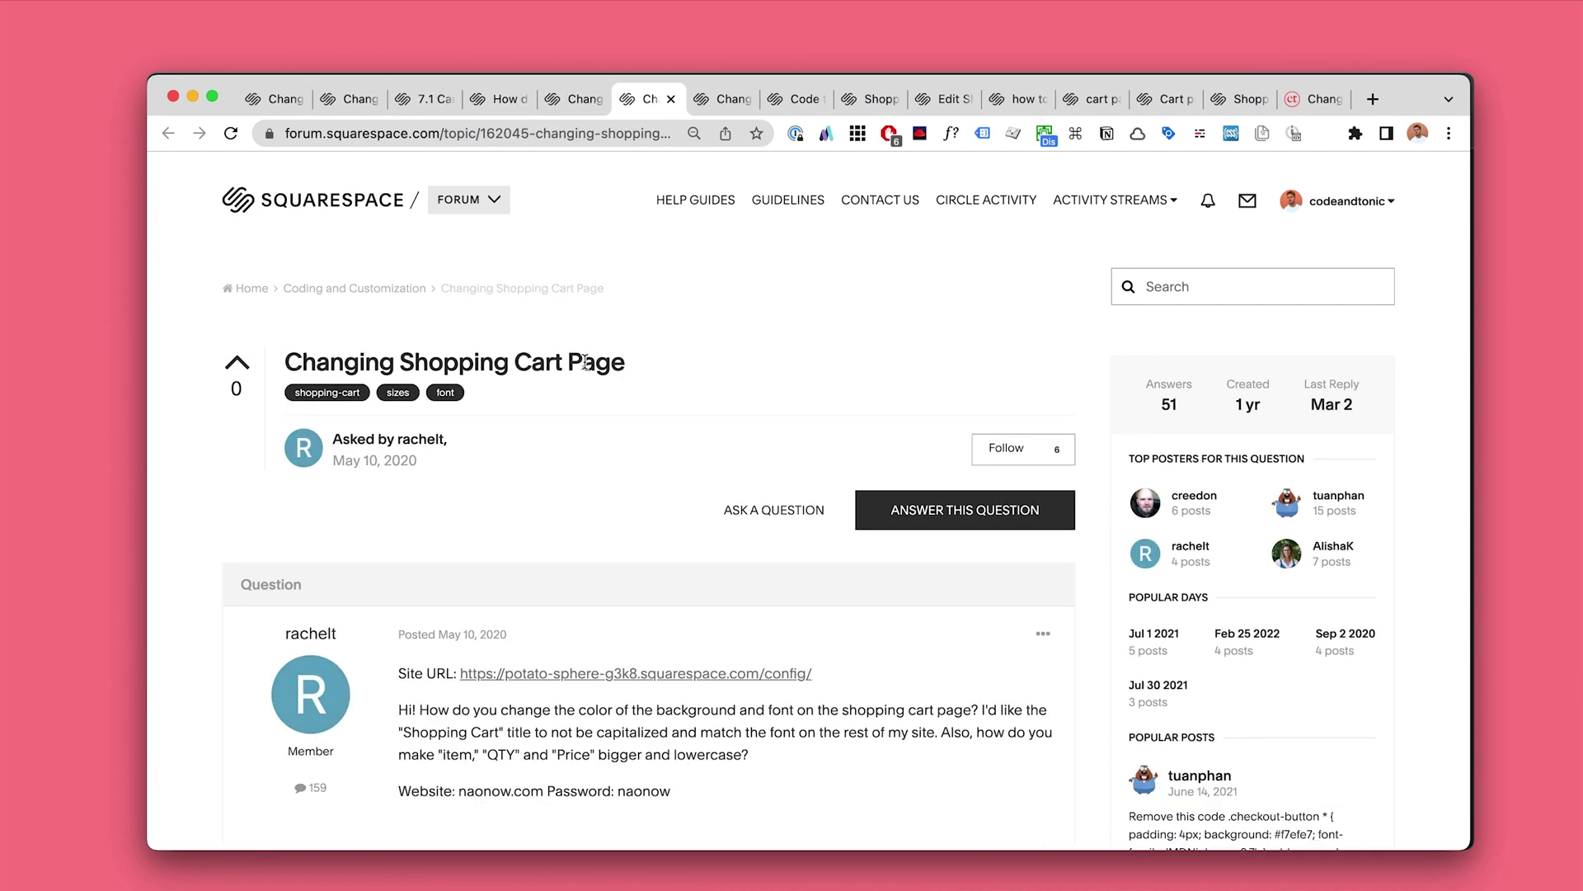
key("ctrl+Tab")
key("ctrl+Tab")
key("ctrl+Tab")
key("ctrl+Tab")
key("ctrl+Tab")
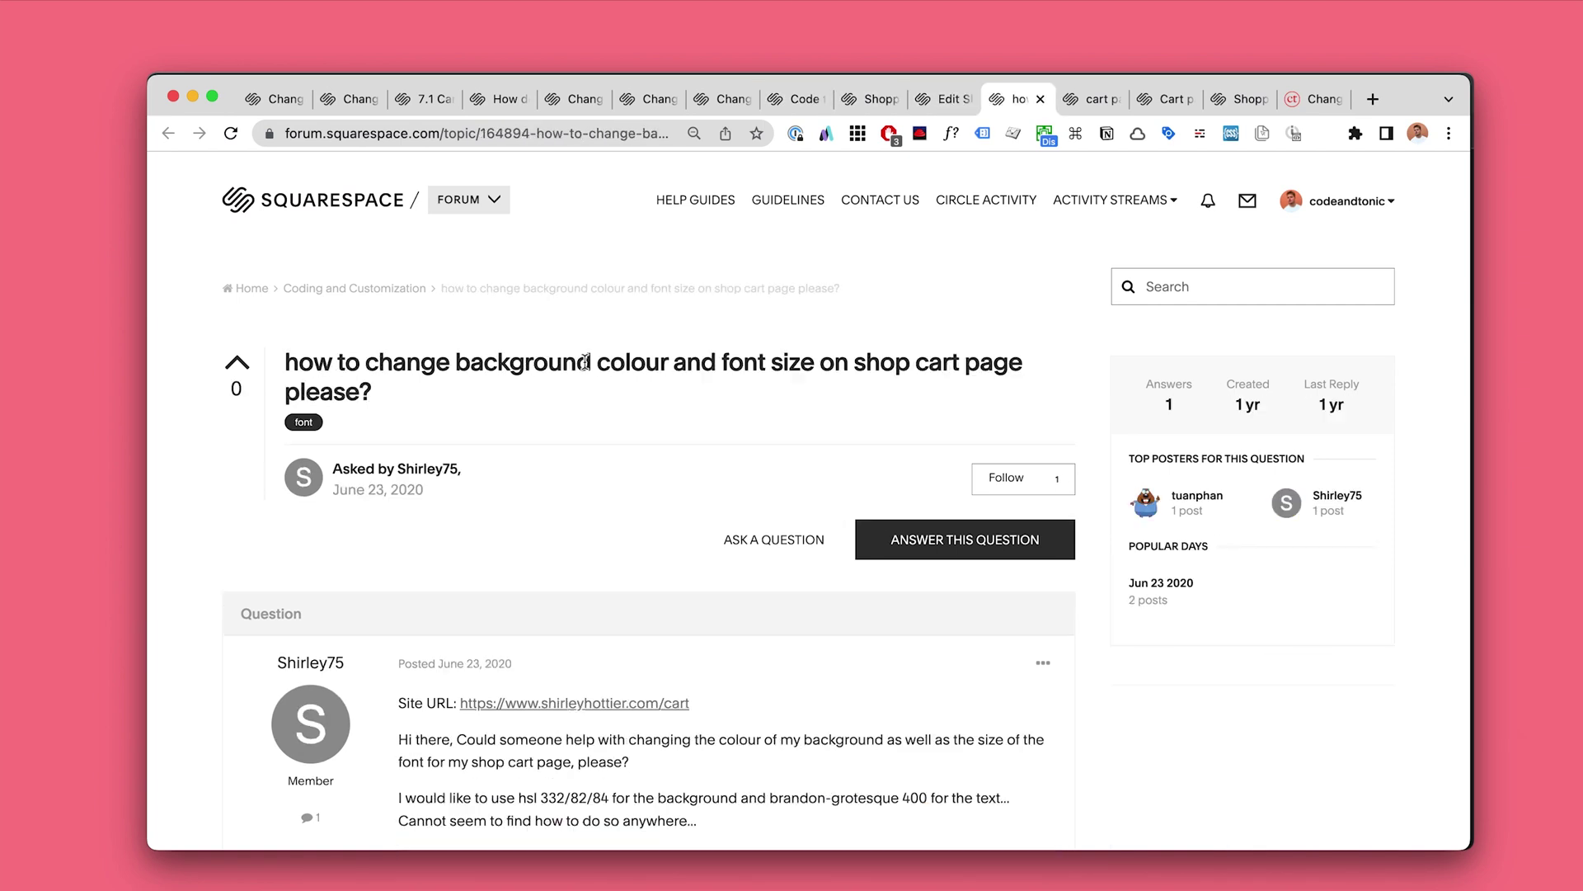
key("ctrl+Tab")
key("ctrl+Tab")
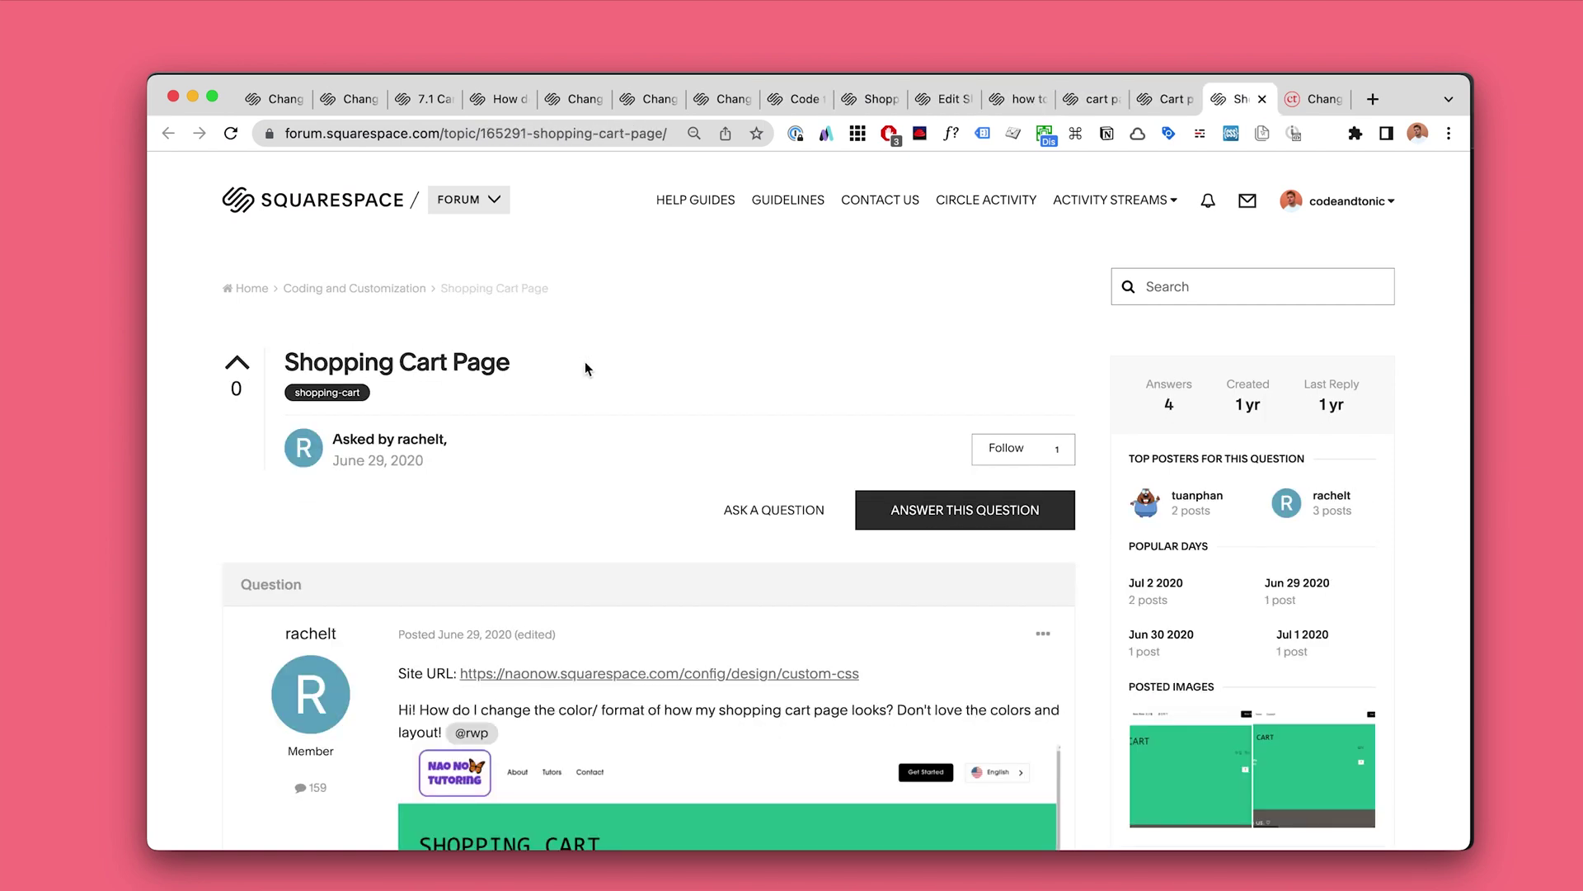
Read the Code and Tonic cart page colour theme post, then return to the dark cart window
key("ctrl+Tab")
scroll(886, 472, "down", 2)
left_click_drag(380, 375, 452, 431)
scroll(442, 412, "down", 5)
scroll(443, 412, "down", 10)
key("super+grave")
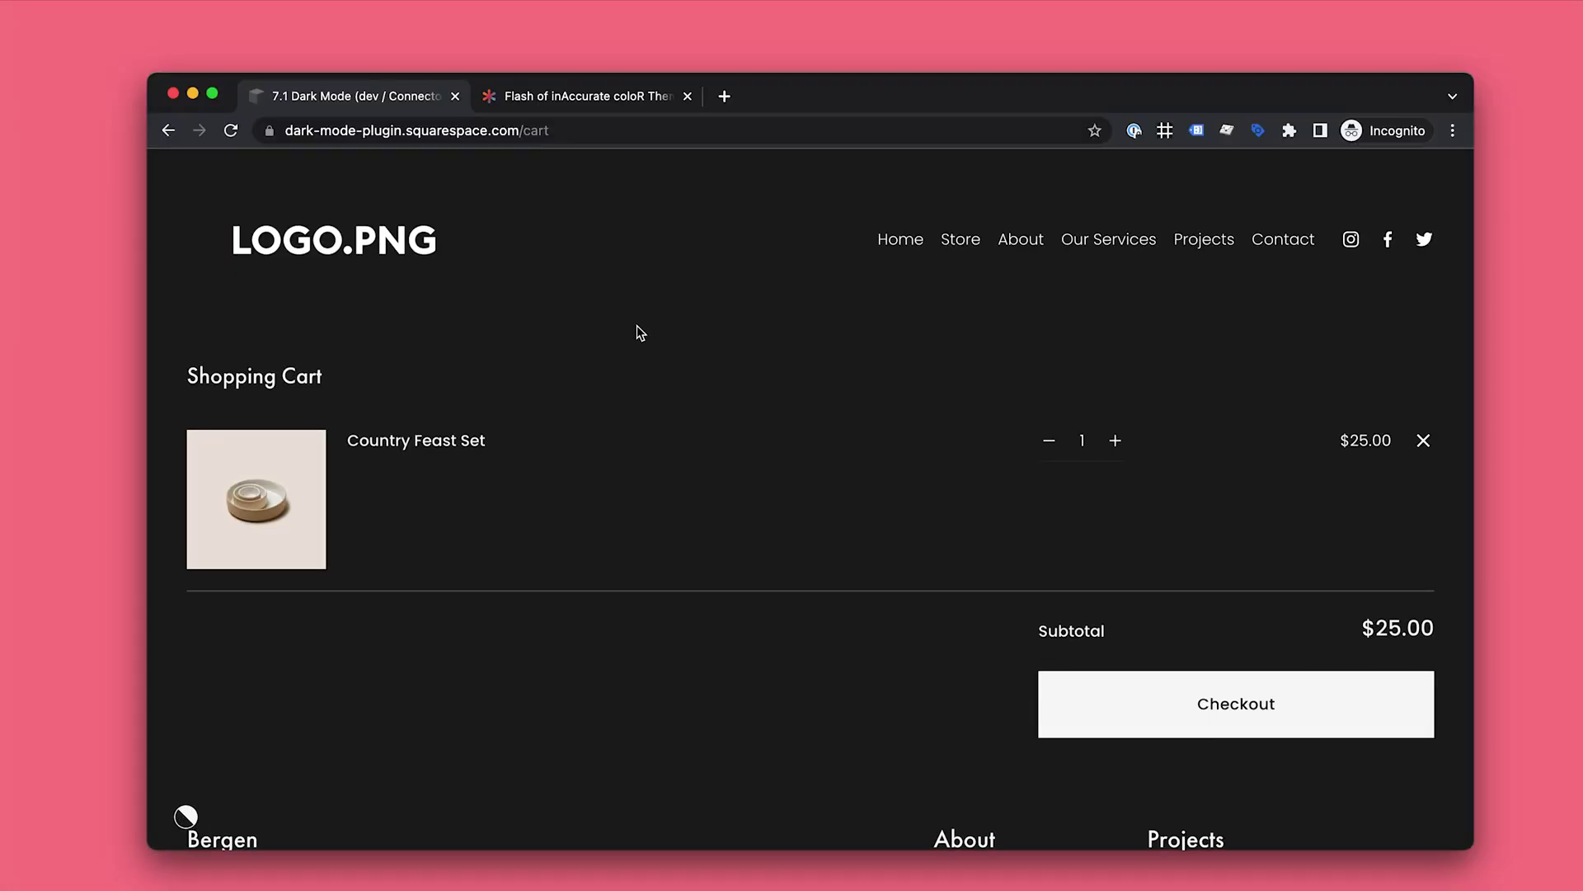
scroll(640, 330, "up", 1)
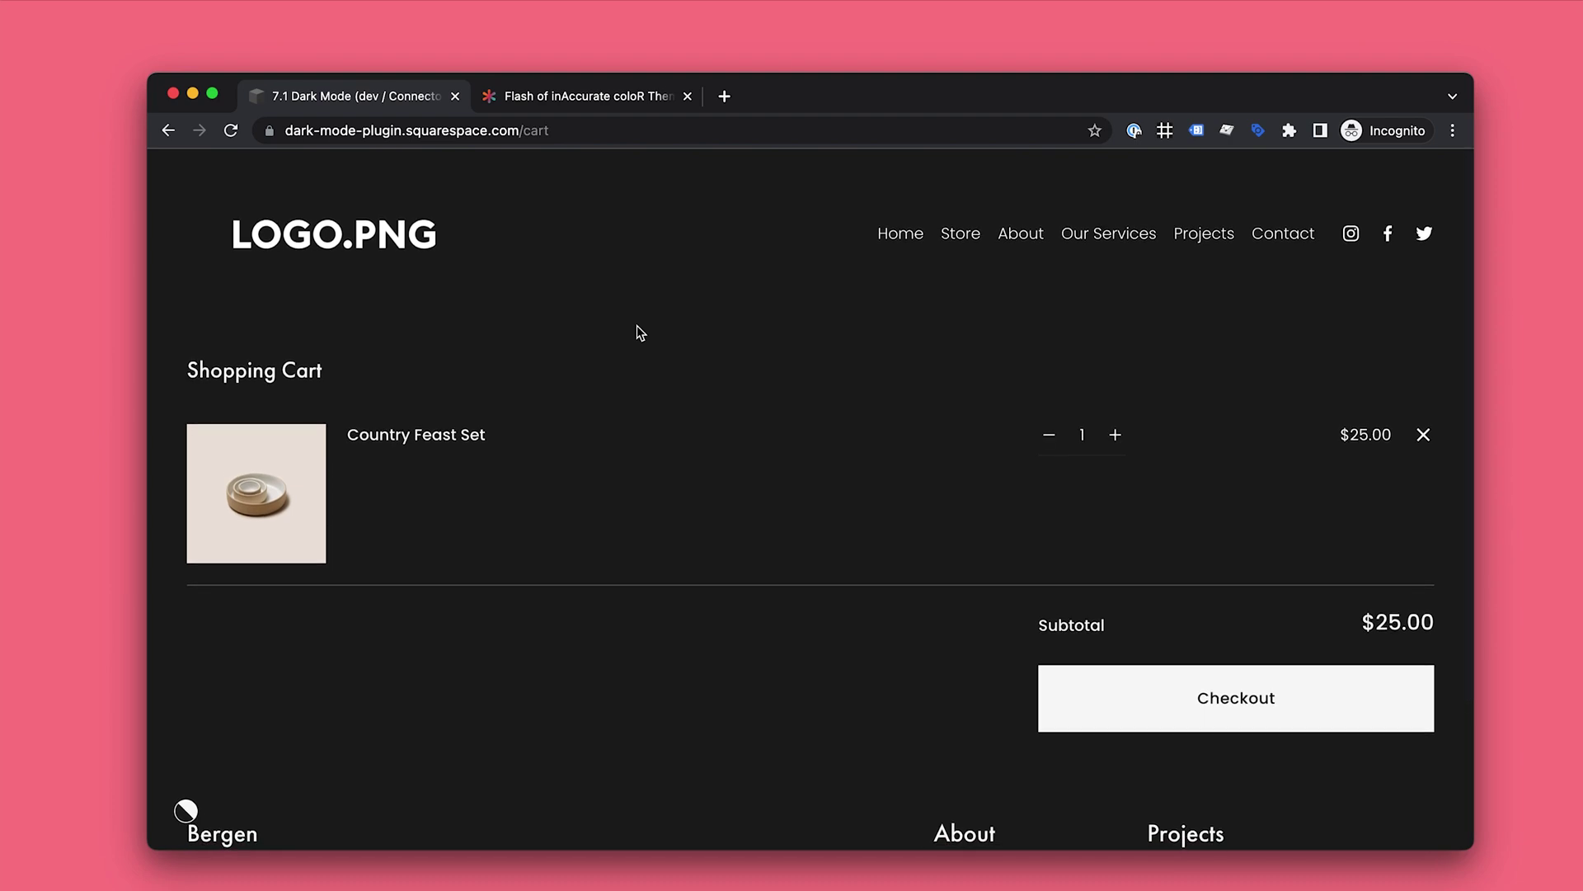